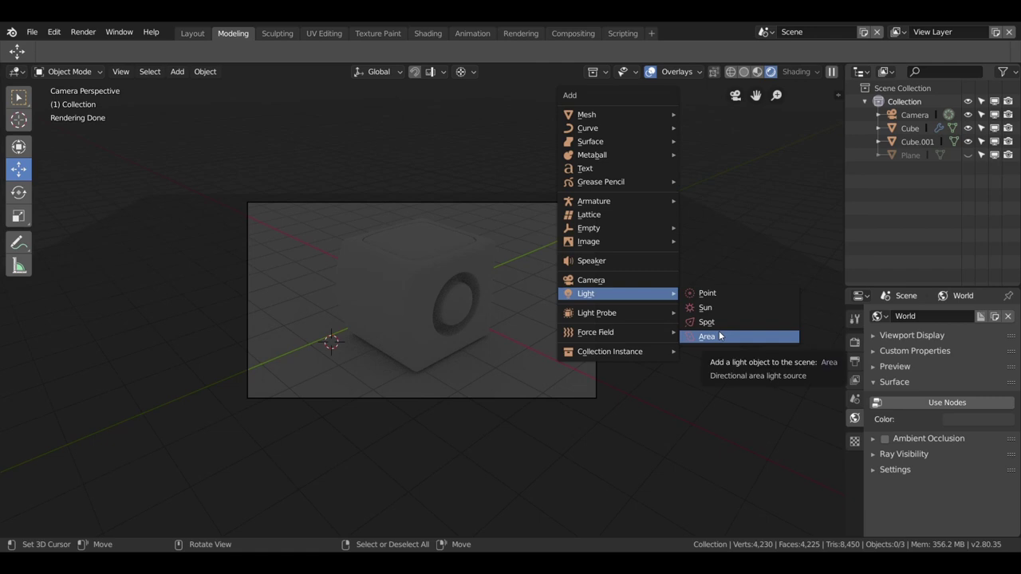
Add a point light and move it up, along Y, then 3.73 m along negative X left of the cube
{"action": "left_click", "coordinate": [719, 292]}
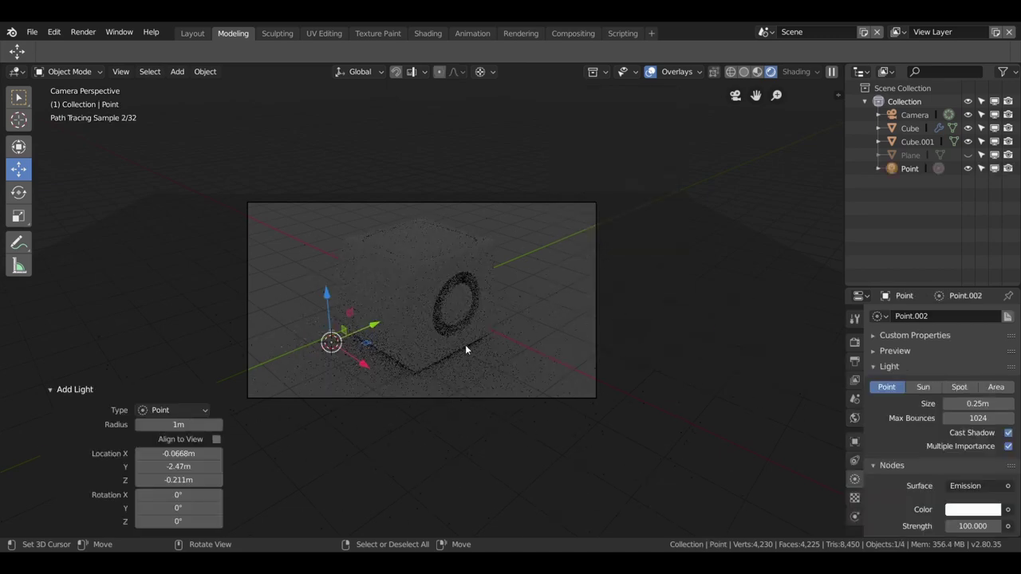
{"action": "key", "text": "g"}
{"action": "left_click", "coordinate": [319, 238]}
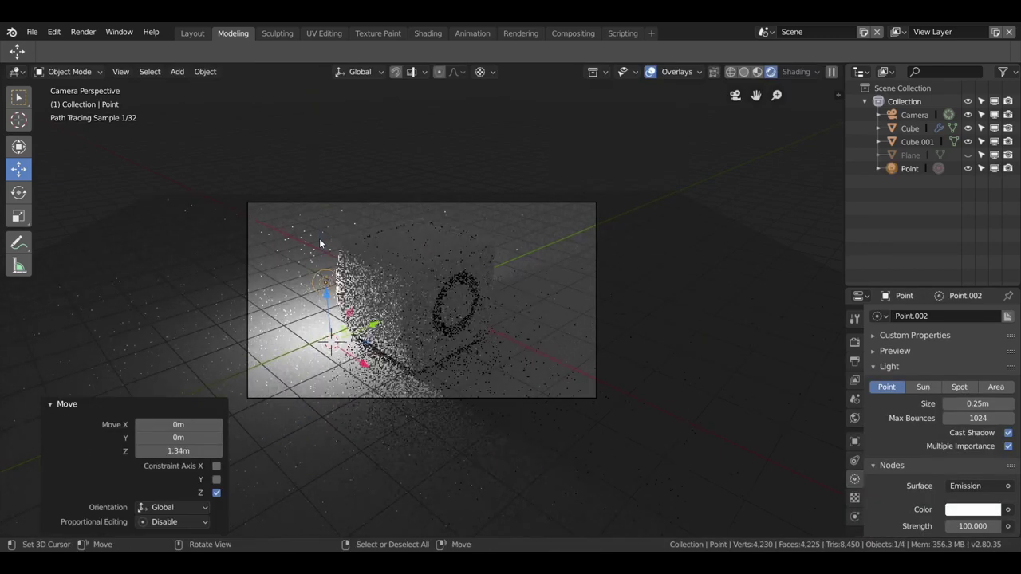
{"action": "key", "text": "g"}
{"action": "key", "text": "y"}
{"action": "left_click", "coordinate": [363, 363]}
{"action": "key", "text": "g"}
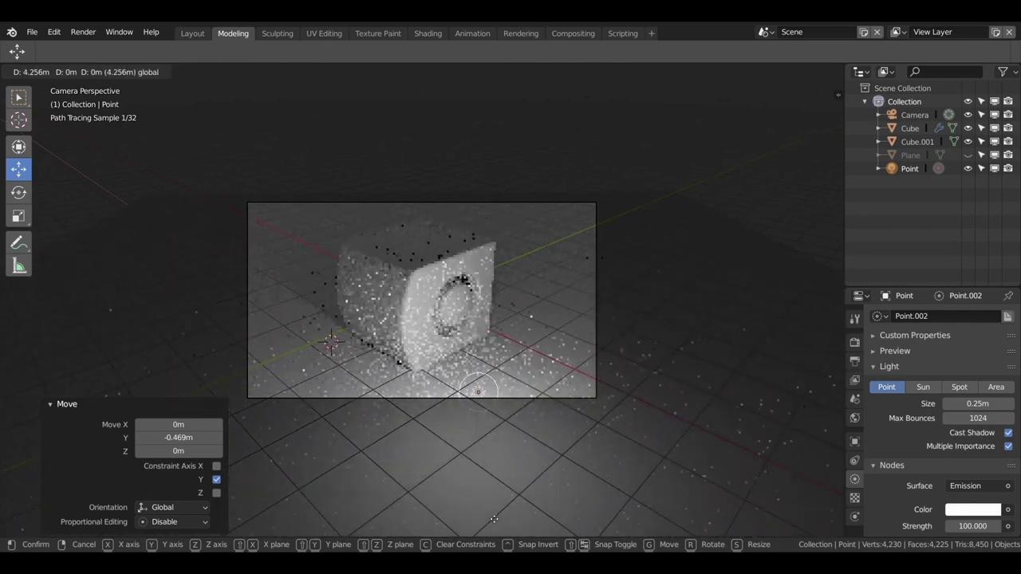
{"action": "key", "text": "x"}
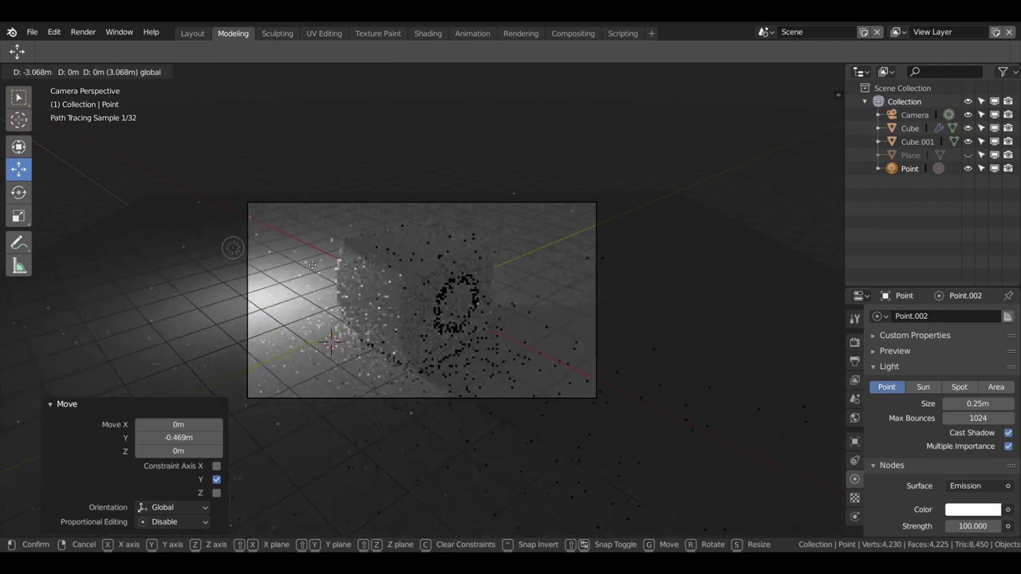
{"action": "left_click", "coordinate": [306, 262]}
Show the render settings and the render engine list, currently set to Cycles
{"action": "left_click", "coordinate": [854, 317]}
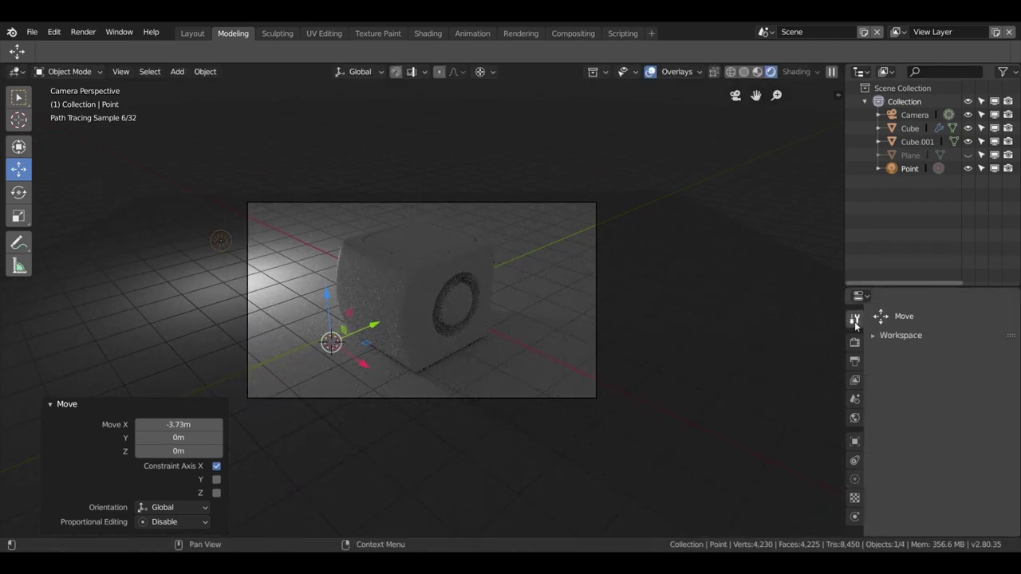
{"action": "left_click", "coordinate": [852, 344]}
{"action": "left_click", "coordinate": [973, 316]}
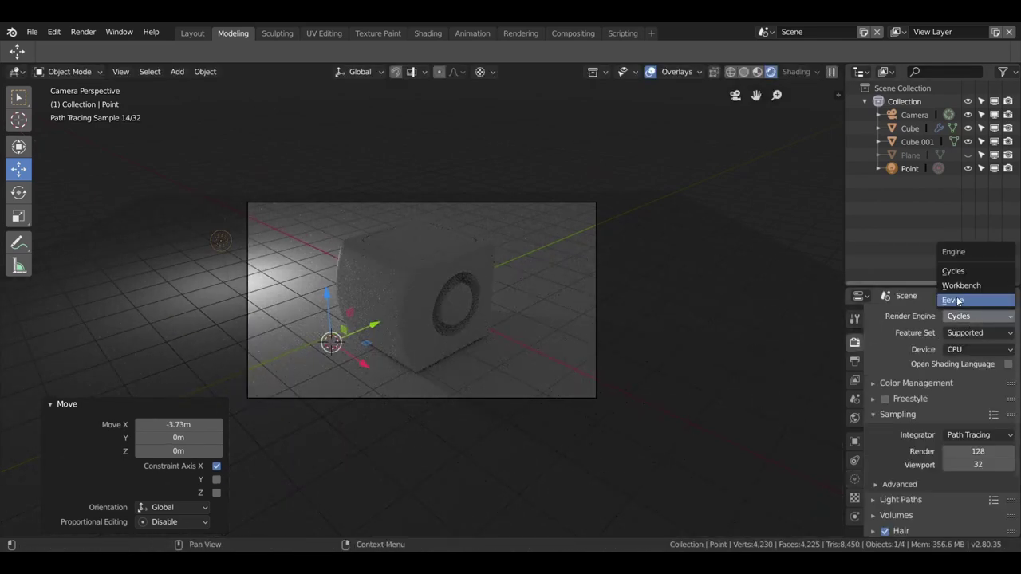
Switch the render engine to Eevee and move the point light to a new spot
{"action": "left_click", "coordinate": [957, 299]}
{"action": "key", "text": "g"}
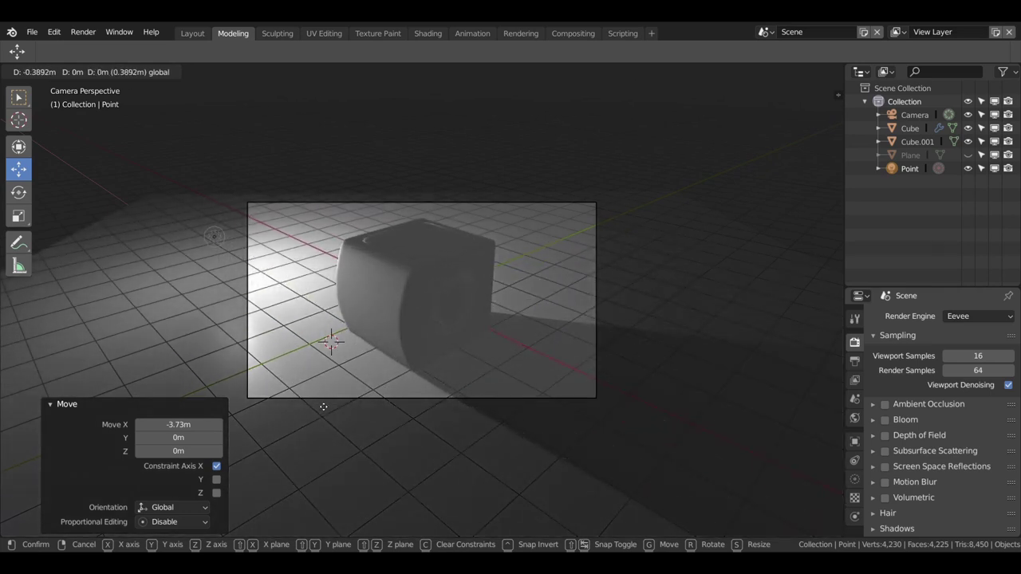
{"action": "left_click", "coordinate": [443, 492]}
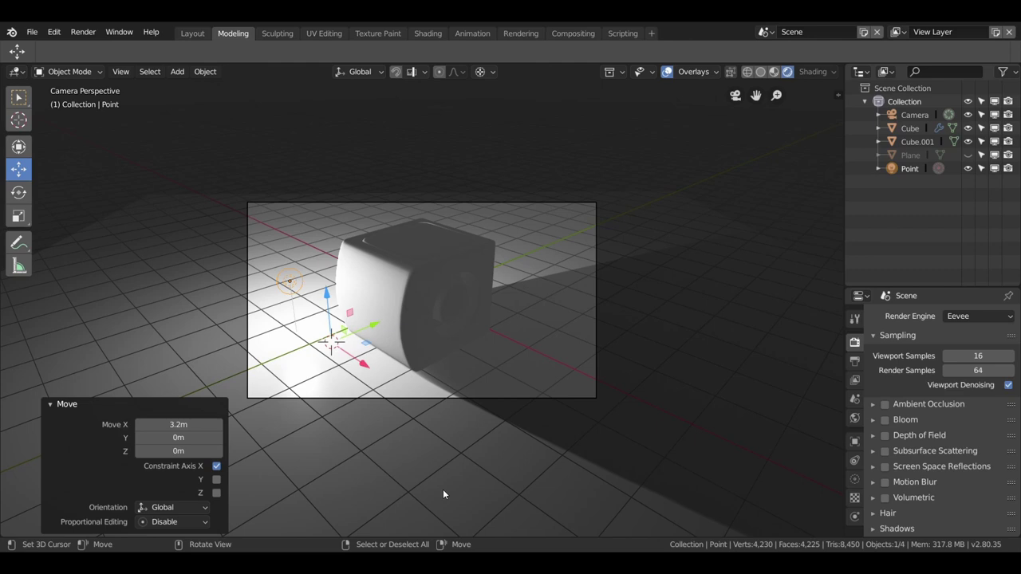
Slide the point light -0.777 m along X to sit beside the cube
{"action": "key", "text": "g"}
{"action": "key", "text": "x"}
{"action": "left_click", "coordinate": [388, 394]}
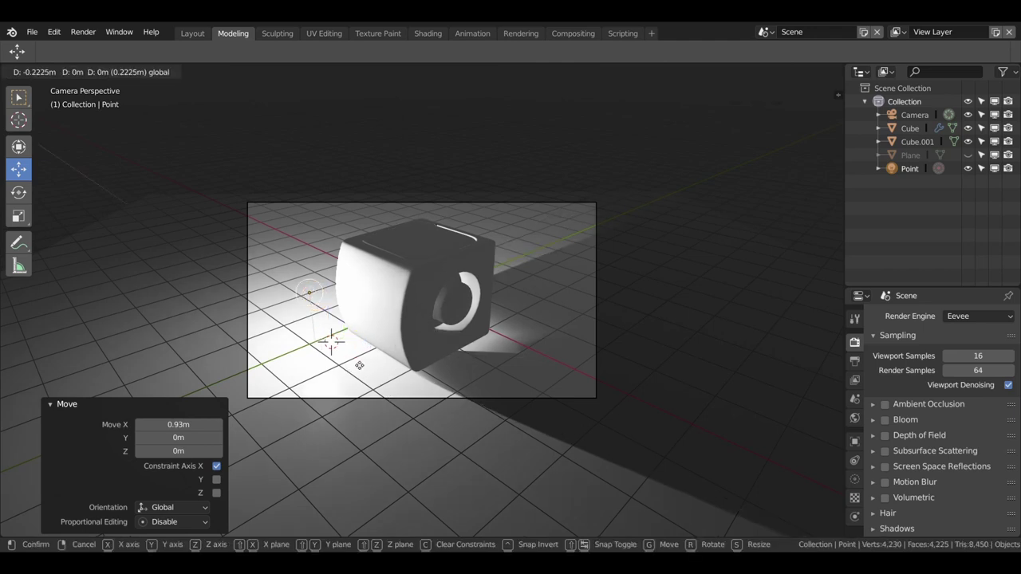
{"action": "left_click", "coordinate": [281, 309]}
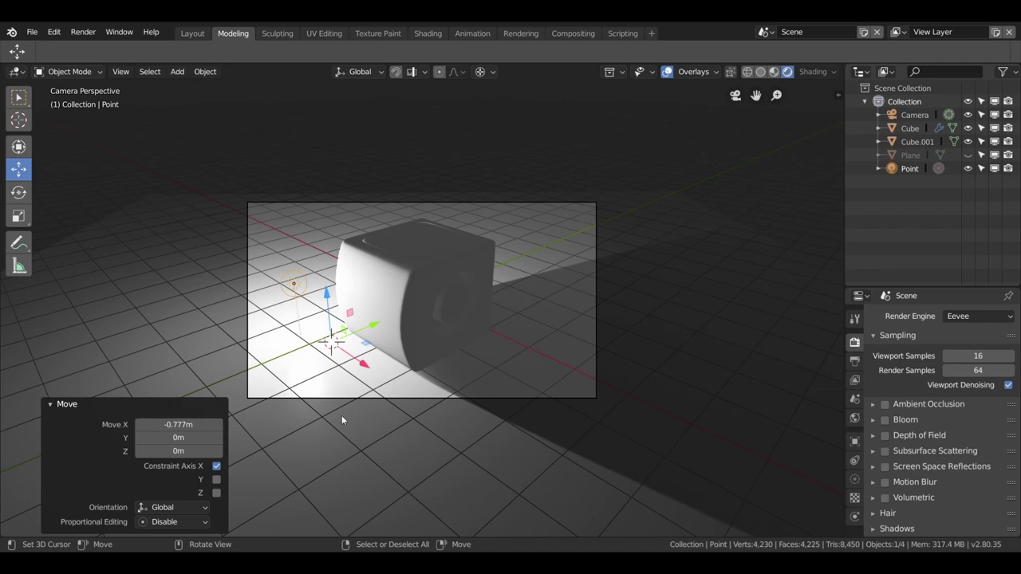
Orbit out of the camera view and slide the point light far to the left
{"action": "middle_click_drag", "start_coordinate": [343, 314], "coordinate": [446, 343]}
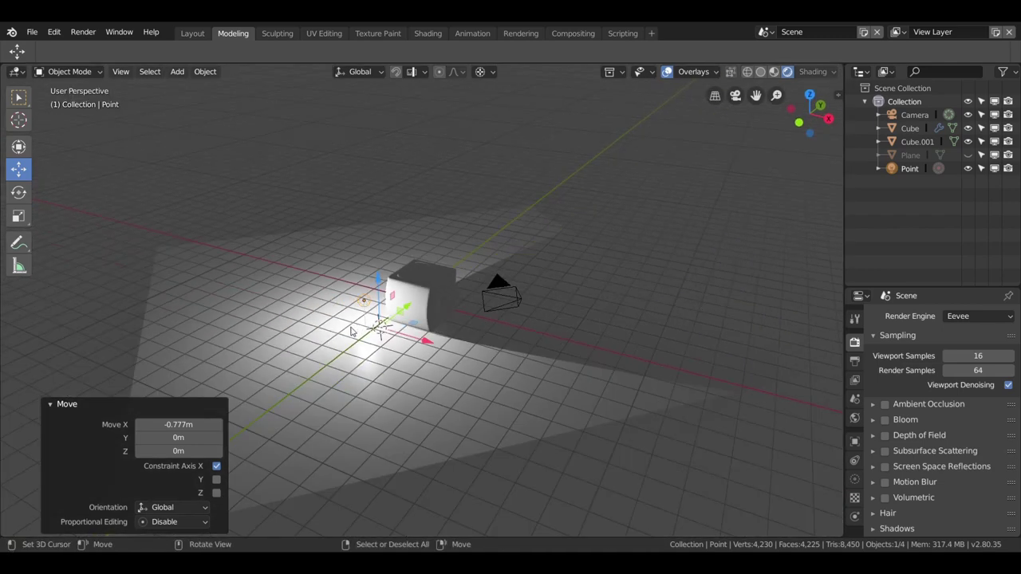
{"action": "key", "text": "g"}
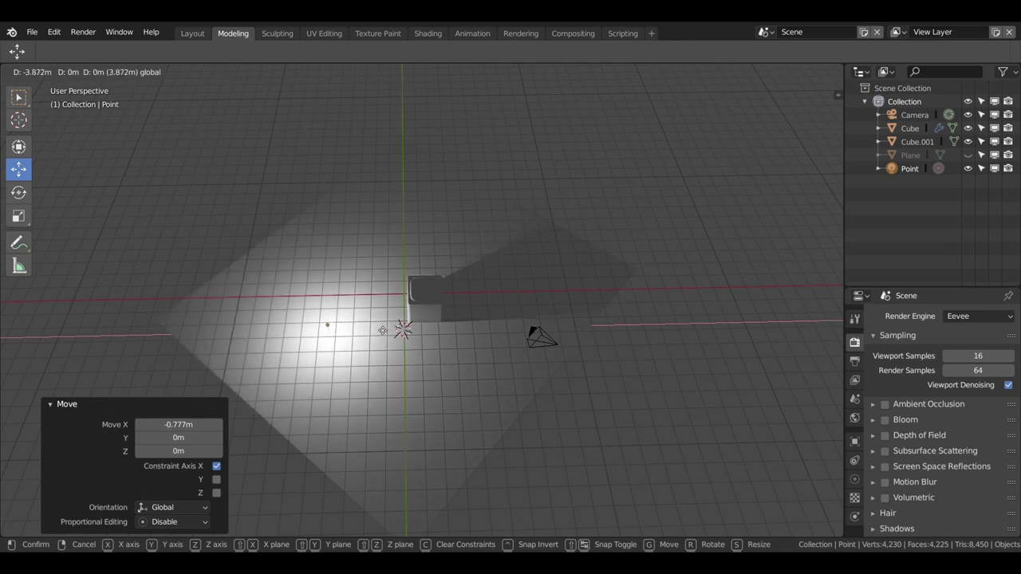
{"action": "left_click", "coordinate": [232, 360]}
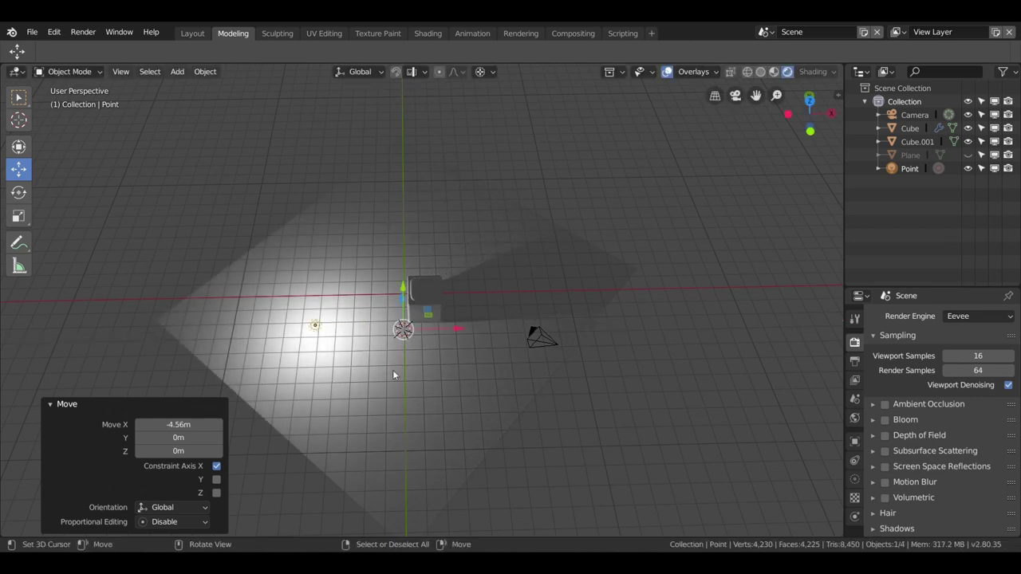
Move the light 6.05 m along X to the cube's other side, lighting its ring face
{"action": "mouse_move", "coordinate": [346, 348]}
{"action": "middle_mouse_down"}
{"action": "mouse_move", "coordinate": [348, 272]}
{"action": "mouse_move", "coordinate": [323, 256]}
{"action": "middle_mouse_up"}
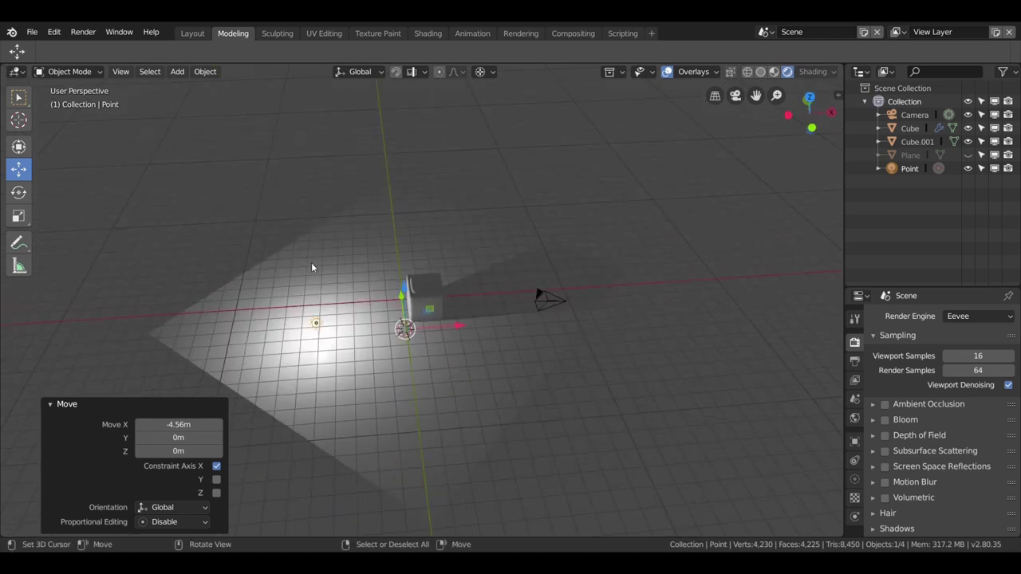
{"action": "scroll", "coordinate": [264, 288], "scroll_direction": "up", "scroll_amount": 1}
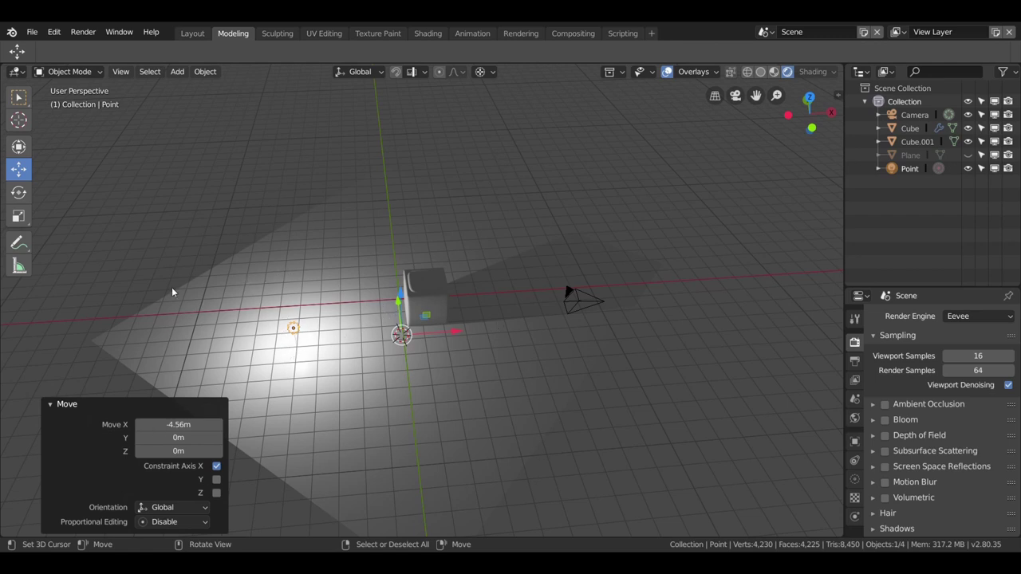
{"action": "key", "text": "g"}
{"action": "key", "text": "x"}
{"action": "left_click", "coordinate": [423, 300]}
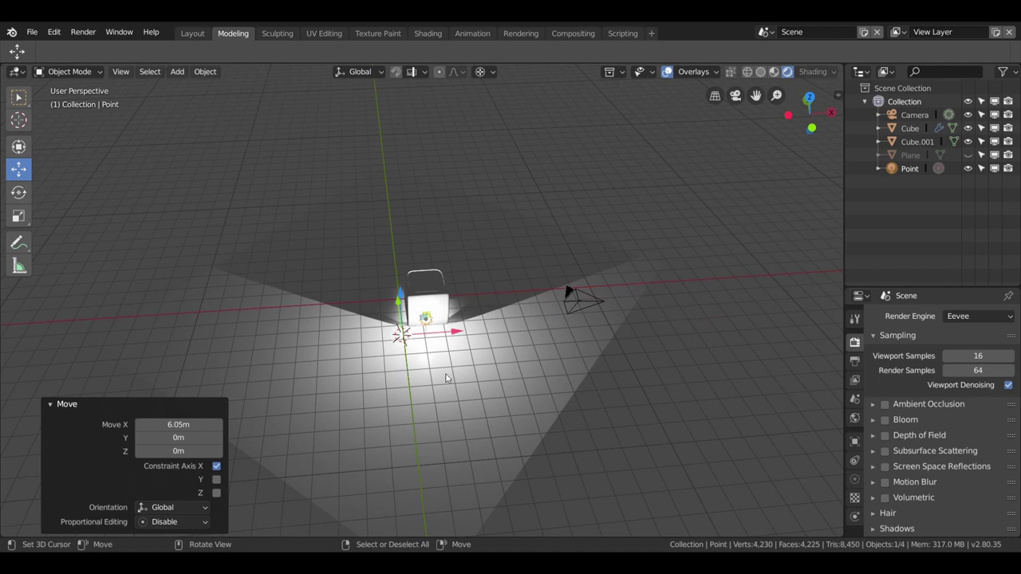
{"action": "middle_click_drag", "start_coordinate": [438, 380], "coordinate": [427, 354]}
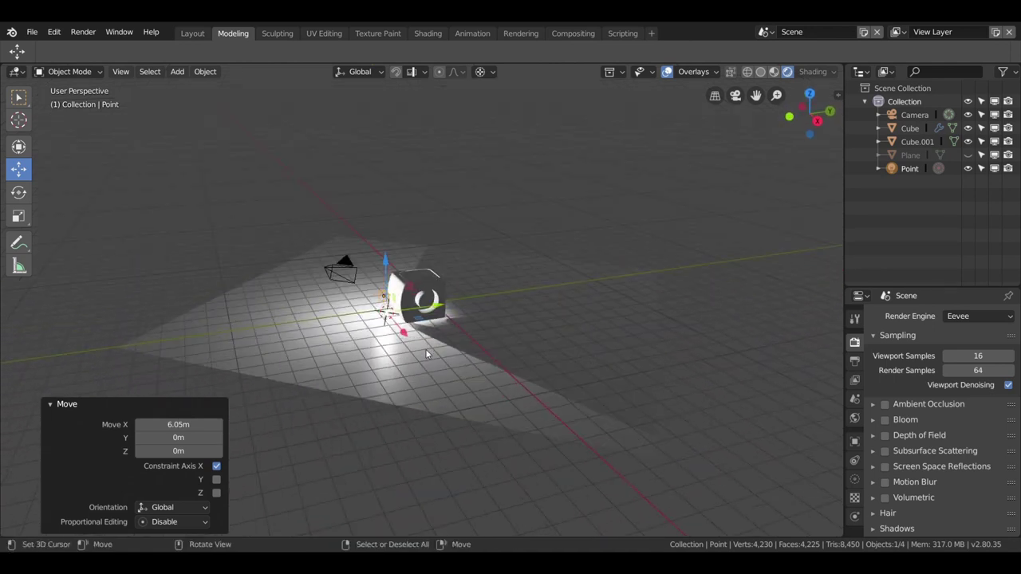
{"action": "mouse_move", "coordinate": [427, 354]}
{"action": "middle_mouse_down"}
{"action": "mouse_move", "coordinate": [410, 358]}
{"action": "mouse_move", "coordinate": [494, 363]}
{"action": "middle_mouse_up"}
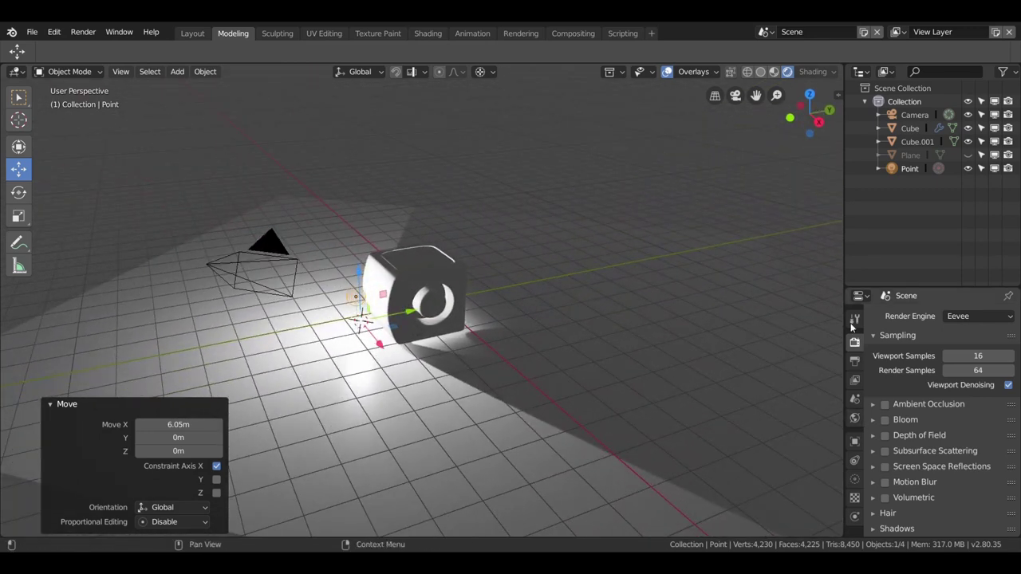
{"action": "left_click", "coordinate": [855, 480]}
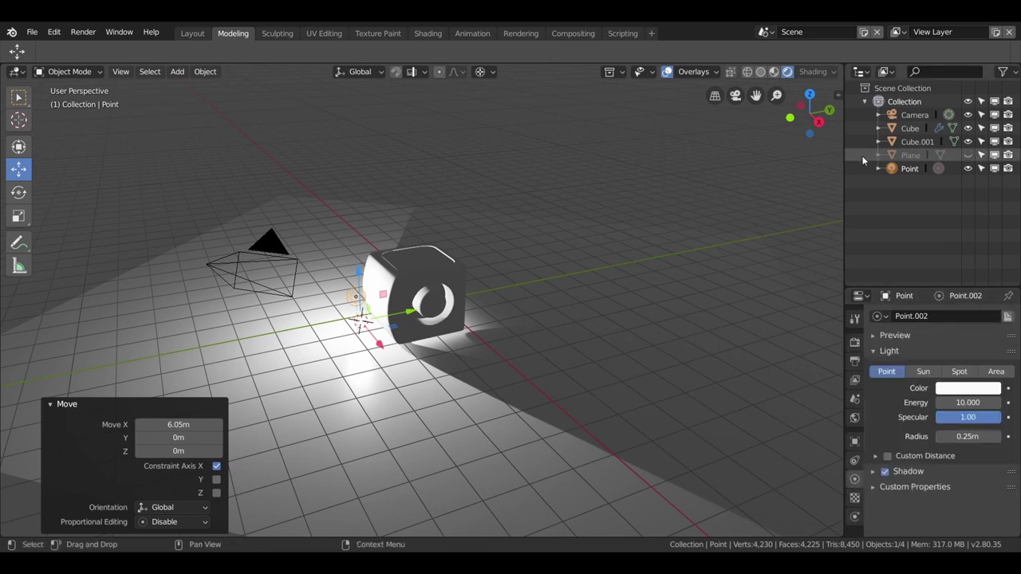
Rename the light 'pujnto' and give it a pale blue colour
{"action": "double_click", "coordinate": [913, 169]}
{"action": "type", "text": "punto"}
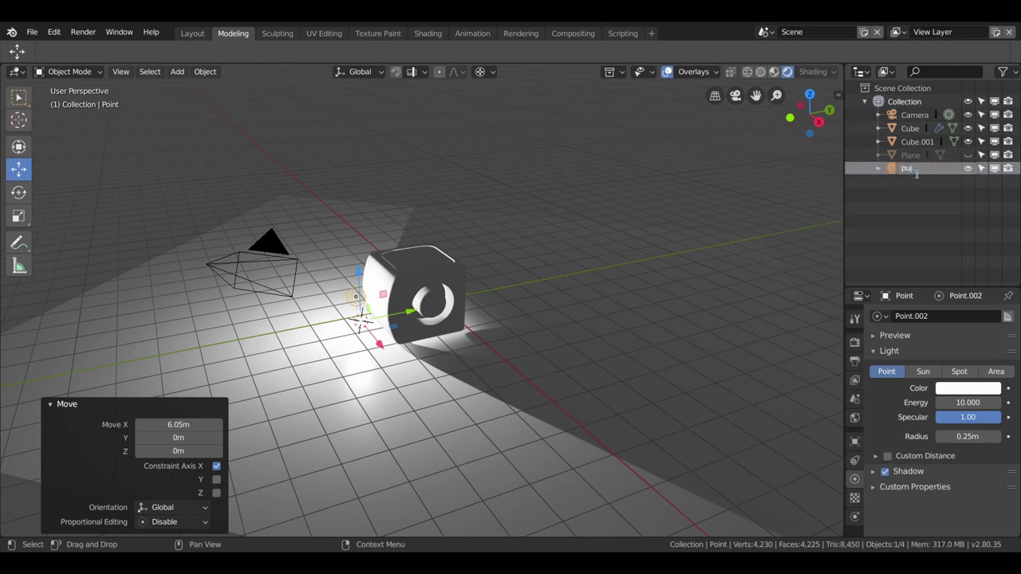
{"action": "key", "text": "Return"}
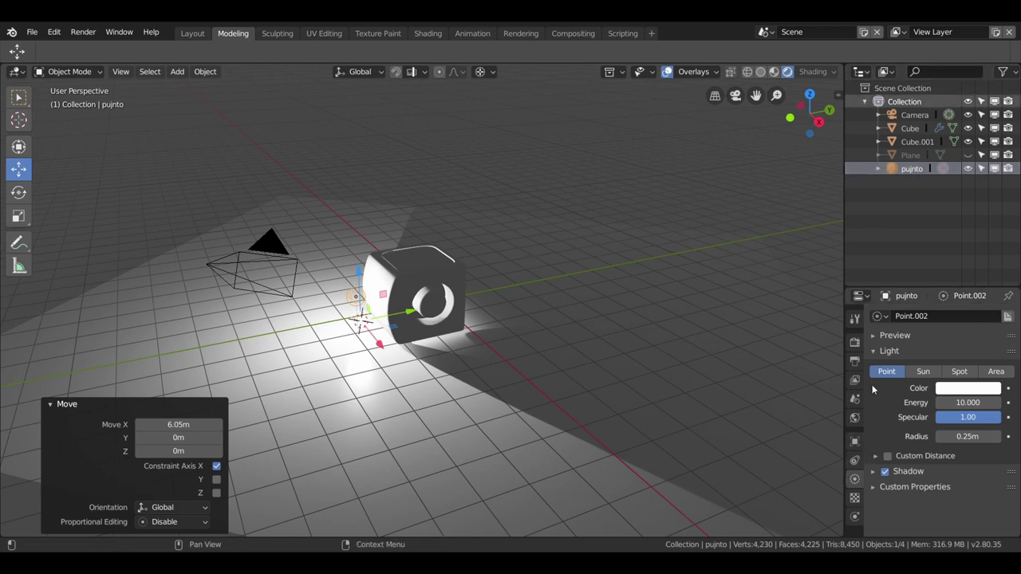
{"action": "left_click", "coordinate": [968, 388]}
{"action": "left_click", "coordinate": [911, 277]}
{"action": "mouse_move", "coordinate": [911, 277]}
{"action": "left_mouse_down"}
{"action": "mouse_move", "coordinate": [976, 249]}
{"action": "mouse_move", "coordinate": [935, 250]}
{"action": "left_mouse_up"}
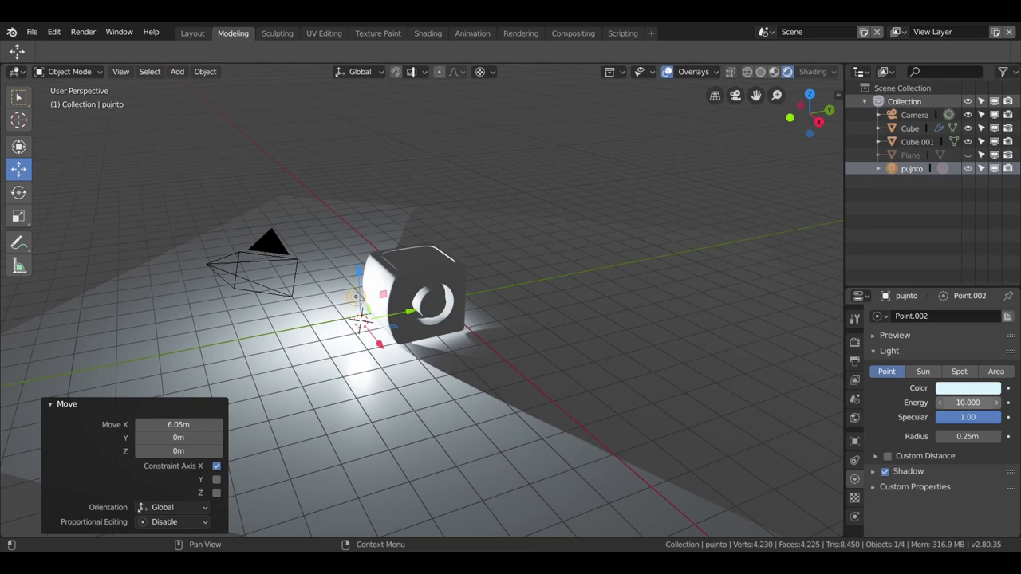
Set the light's energy to 1.68, lower its specular, and set radius 0.53 m
{"action": "mouse_move", "coordinate": [967, 402]}
{"action": "left_mouse_down"}
{"action": "mouse_move", "coordinate": [933, 403]}
{"action": "mouse_move", "coordinate": [962, 403]}
{"action": "mouse_move", "coordinate": [943, 403]}
{"action": "mouse_move", "coordinate": [956, 418]}
{"action": "mouse_move", "coordinate": [989, 418]}
{"action": "left_mouse_up"}
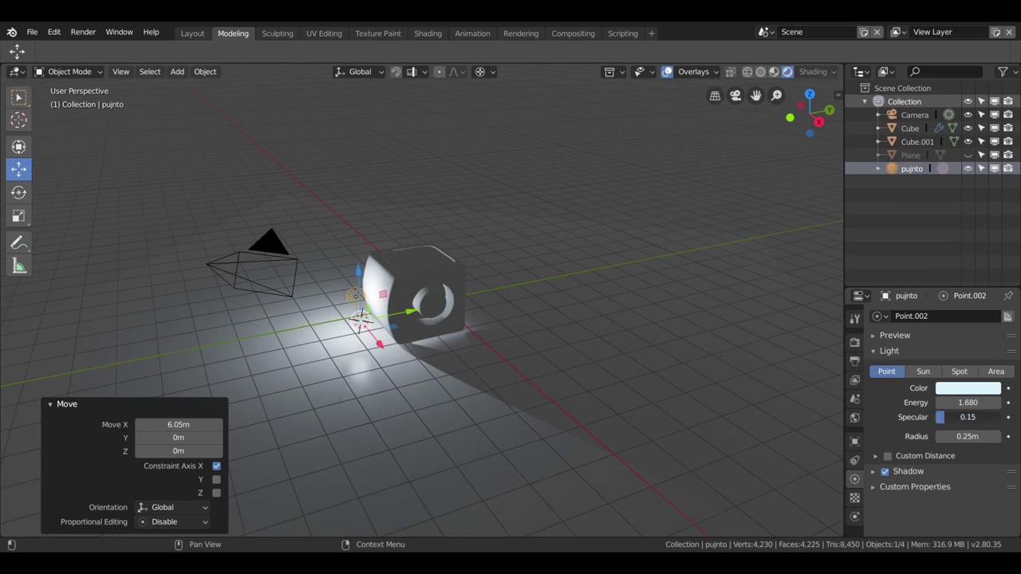
{"action": "mouse_move", "coordinate": [1000, 417]}
{"action": "left_mouse_down"}
{"action": "mouse_move", "coordinate": [934, 418]}
{"action": "mouse_move", "coordinate": [1000, 418]}
{"action": "left_mouse_up"}
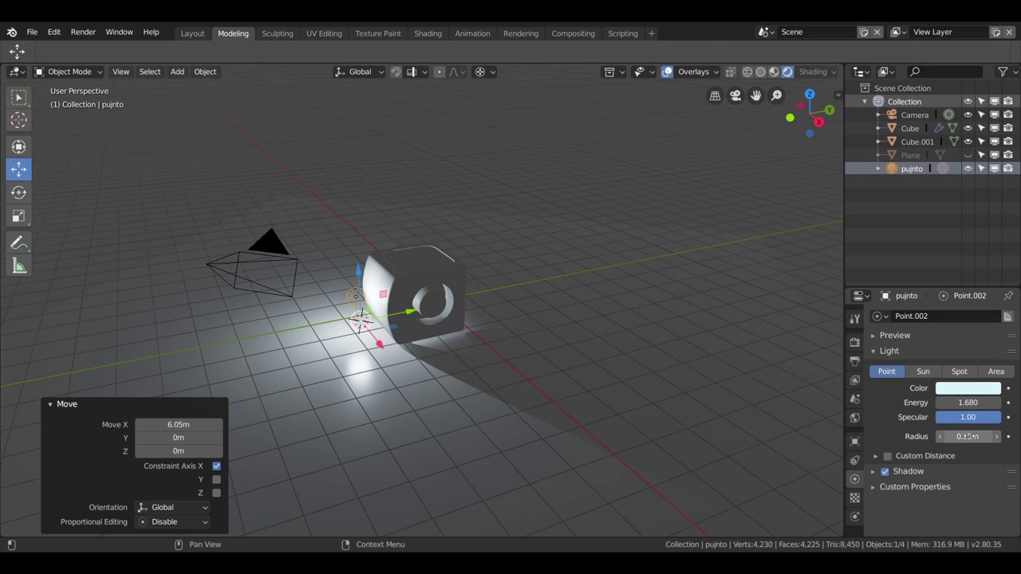
{"action": "left_click_drag", "start_coordinate": [967, 437], "coordinate": [1005, 437]}
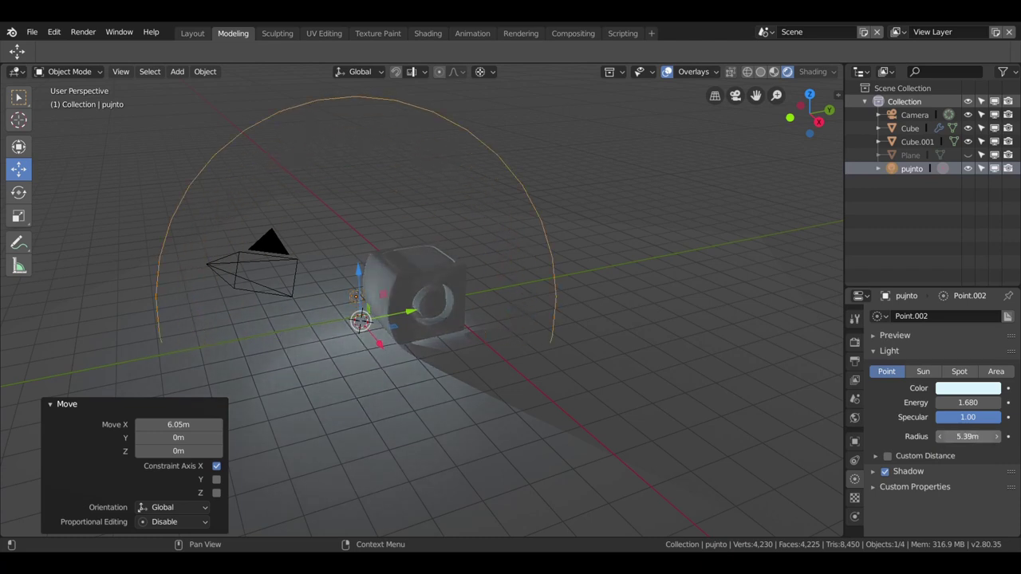
{"action": "left_click_drag", "start_coordinate": [967, 436], "coordinate": [934, 437]}
{"action": "left_click", "coordinate": [887, 455]}
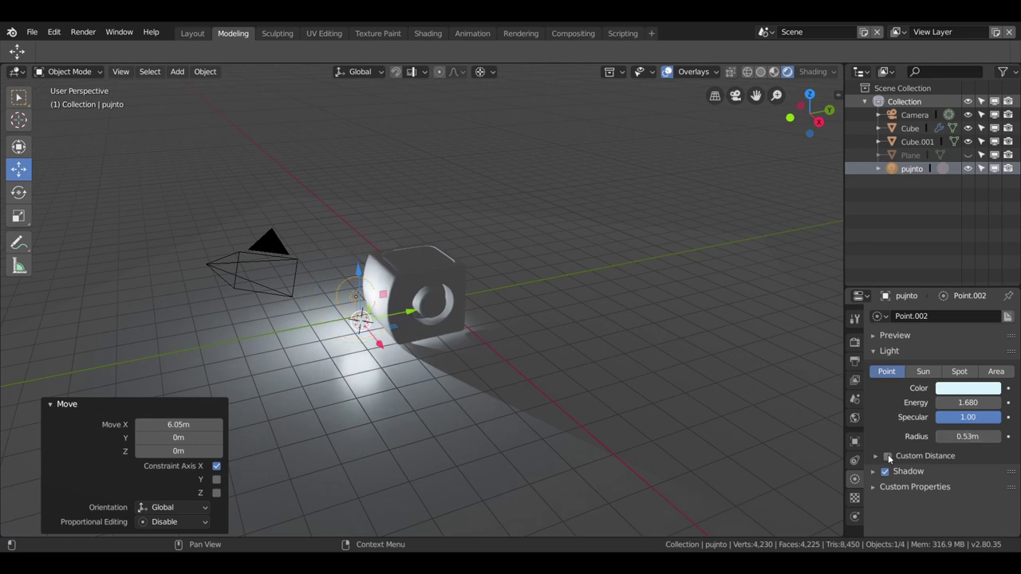
Enable a 5.3 m custom distance and turn off the light's shadows
{"action": "left_click", "coordinate": [918, 456]}
{"action": "left_click_drag", "start_coordinate": [955, 476], "coordinate": [933, 476]}
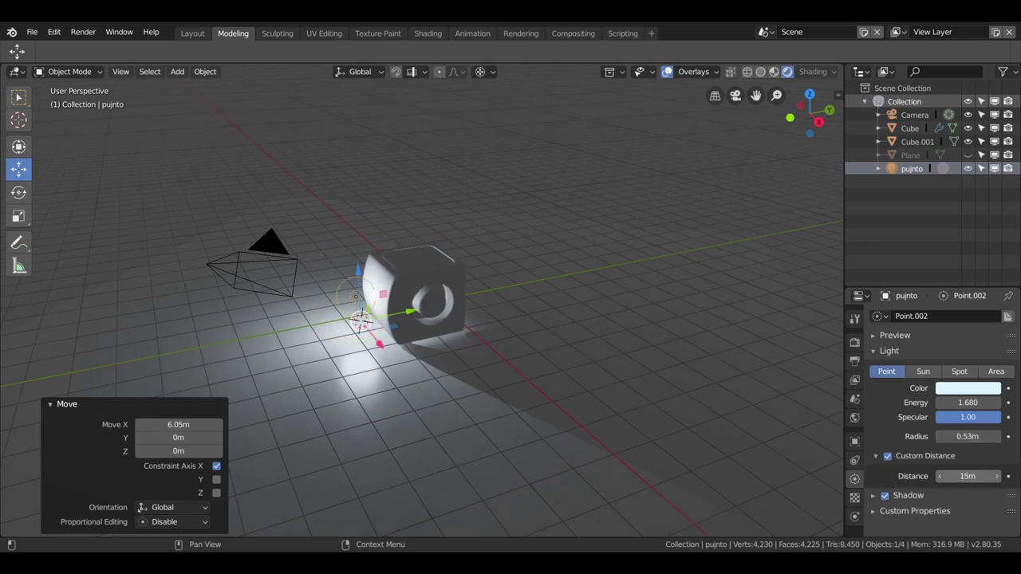
{"action": "mouse_move", "coordinate": [967, 476]}
{"action": "left_mouse_down"}
{"action": "mouse_move", "coordinate": [988, 476]}
{"action": "mouse_move", "coordinate": [949, 479]}
{"action": "mouse_move", "coordinate": [997, 477]}
{"action": "mouse_move", "coordinate": [941, 476]}
{"action": "left_mouse_up"}
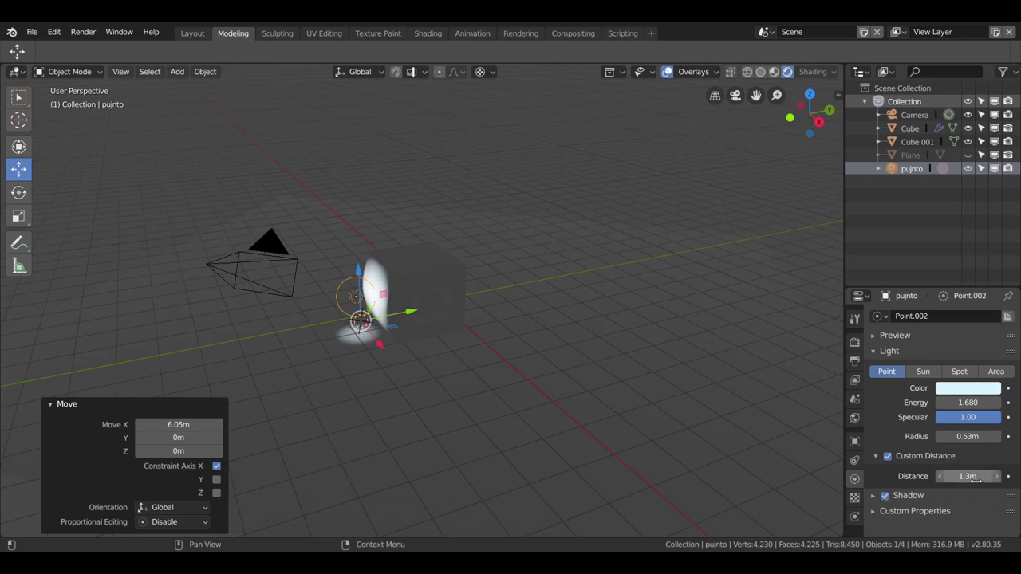
{"action": "left_click_drag", "start_coordinate": [969, 478], "coordinate": [989, 479]}
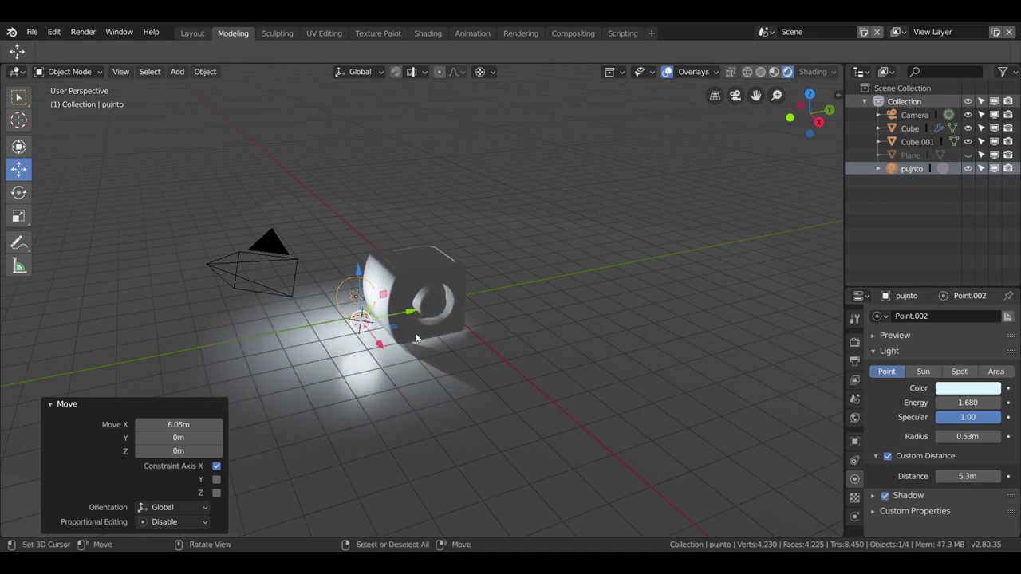
{"action": "left_click", "coordinate": [886, 496]}
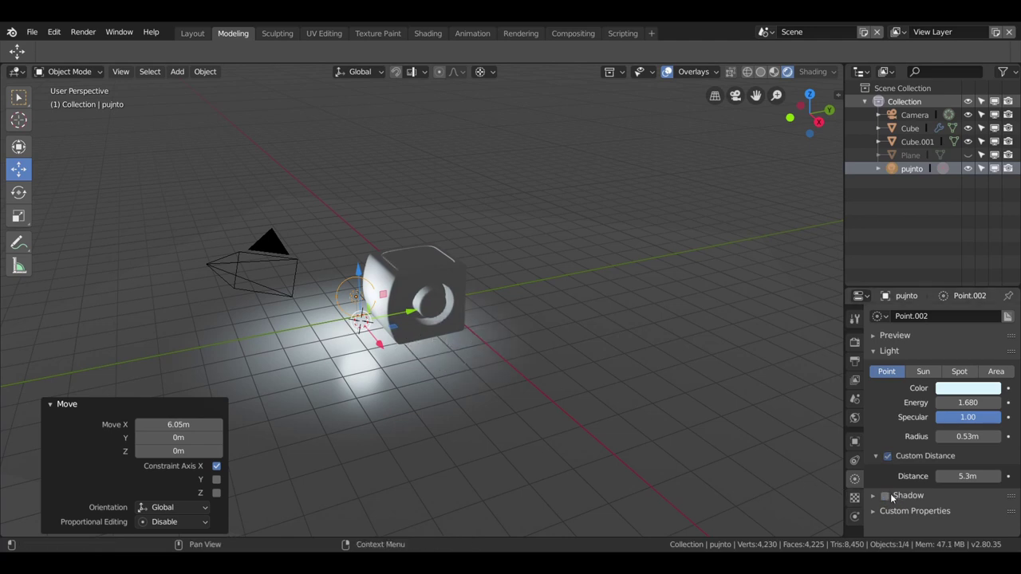
Toggle the light's shadows on and back off
{"action": "left_click", "coordinate": [886, 496]}
{"action": "left_click", "coordinate": [886, 496]}
{"action": "scroll", "coordinate": [648, 388], "scroll_direction": "down", "scroll_amount": 3}
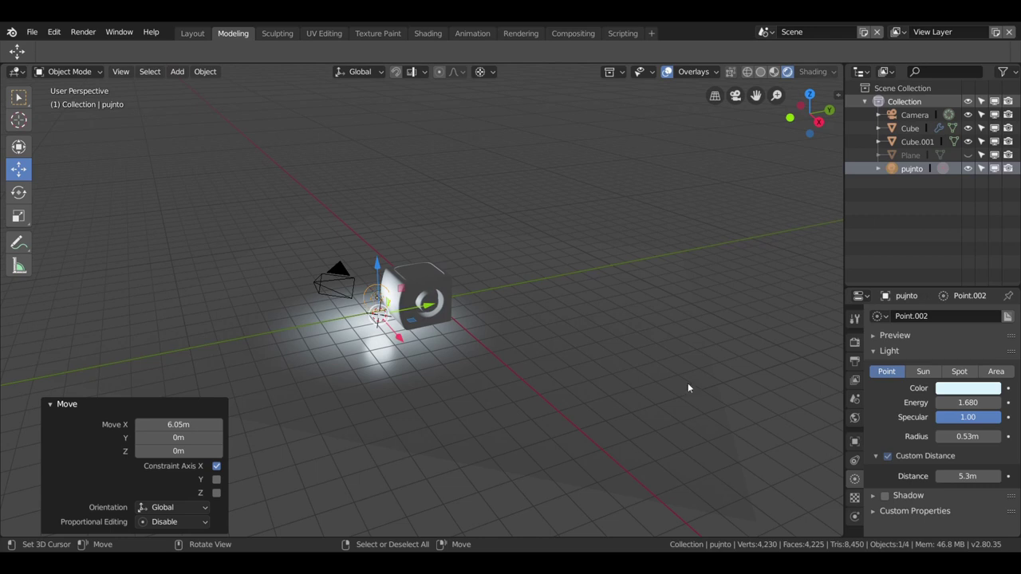
Cycle through the Sun, Spot and Area light types to compare them
{"action": "left_click", "coordinate": [917, 371]}
{"action": "left_click", "coordinate": [959, 372]}
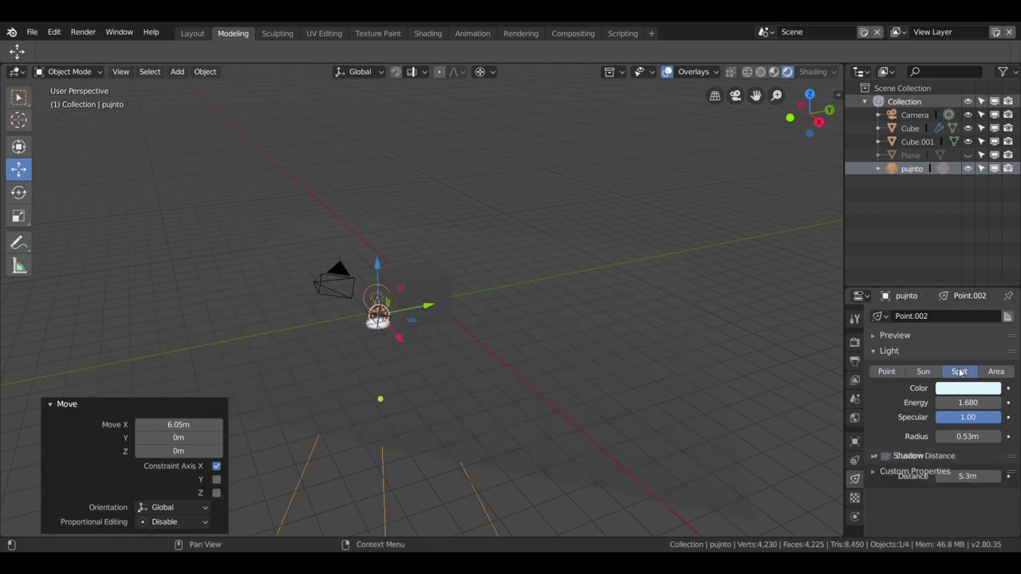
{"action": "left_click", "coordinate": [996, 372]}
{"action": "left_click", "coordinate": [960, 372]}
{"action": "left_click", "coordinate": [923, 371]}
{"action": "left_click", "coordinate": [885, 371]}
{"action": "left_click", "coordinate": [923, 371]}
{"action": "left_click", "coordinate": [959, 372]}
{"action": "left_click", "coordinate": [996, 372]}
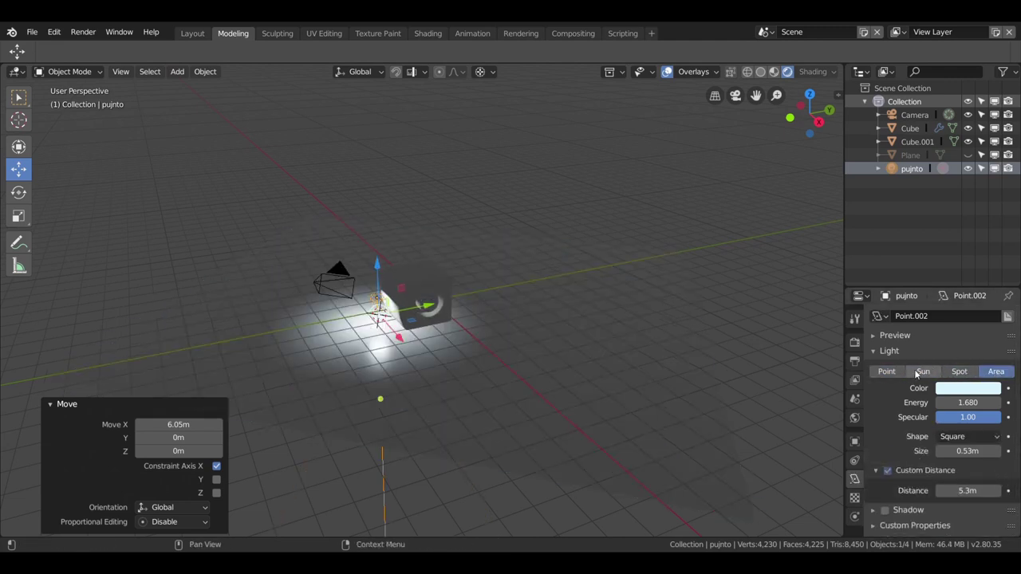
{"action": "left_click", "coordinate": [922, 372]}
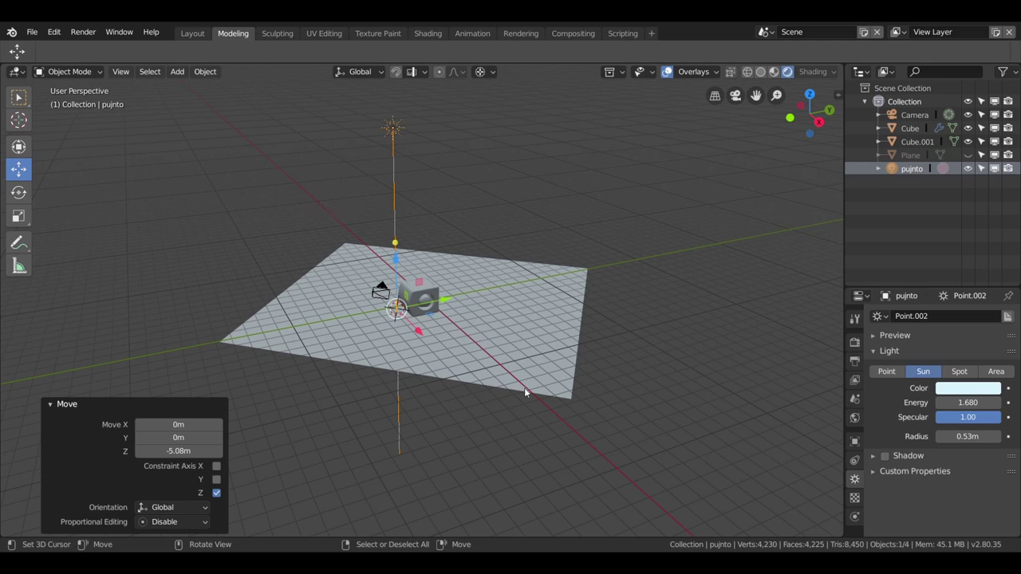
Lower the light along Z toward the plane and try different light colours
{"action": "key", "text": "g"}
{"action": "key", "text": "z"}
{"action": "left_click", "coordinate": [422, 193]}
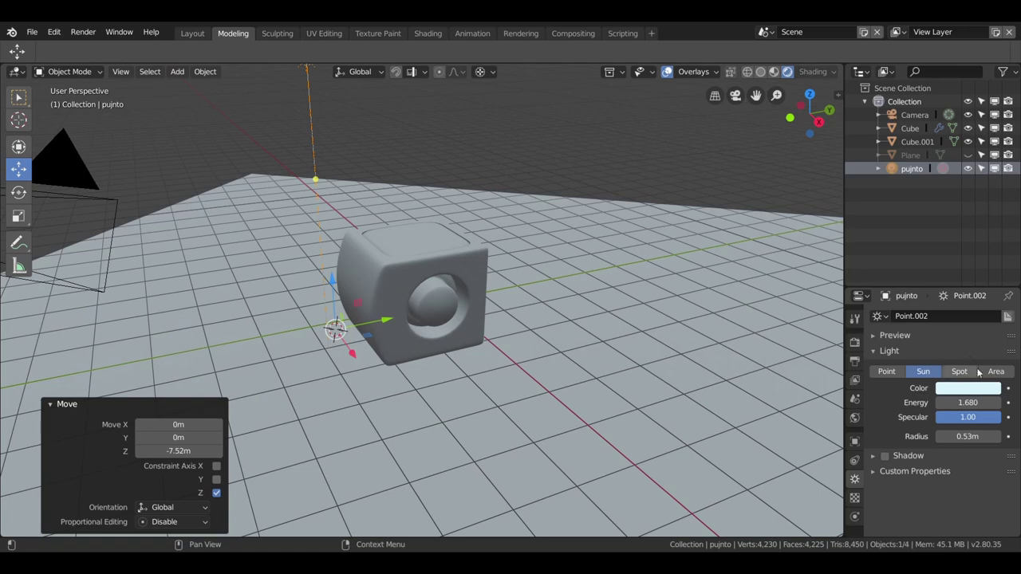
{"action": "left_click", "coordinate": [969, 388]}
{"action": "mouse_move", "coordinate": [918, 287]}
{"action": "left_mouse_down"}
{"action": "mouse_move", "coordinate": [915, 238]}
{"action": "mouse_move", "coordinate": [939, 247]}
{"action": "left_mouse_up"}
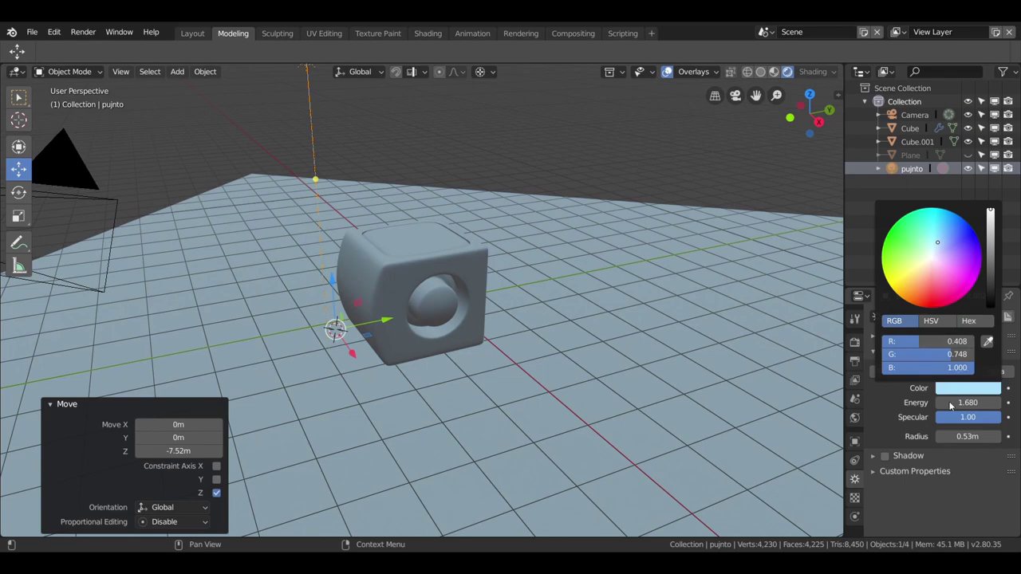
Raise the energy to 4.33, enable shadows, and make the light a Spot lamp
{"action": "mouse_move", "coordinate": [967, 402]}
{"action": "left_mouse_down"}
{"action": "mouse_move", "coordinate": [993, 402]}
{"action": "mouse_move", "coordinate": [953, 402]}
{"action": "mouse_move", "coordinate": [953, 416]}
{"action": "mouse_move", "coordinate": [936, 416]}
{"action": "mouse_move", "coordinate": [993, 416]}
{"action": "mouse_move", "coordinate": [970, 416]}
{"action": "mouse_move", "coordinate": [989, 437]}
{"action": "mouse_move", "coordinate": [949, 436]}
{"action": "mouse_move", "coordinate": [989, 436]}
{"action": "left_mouse_up"}
{"action": "left_click", "coordinate": [884, 456]}
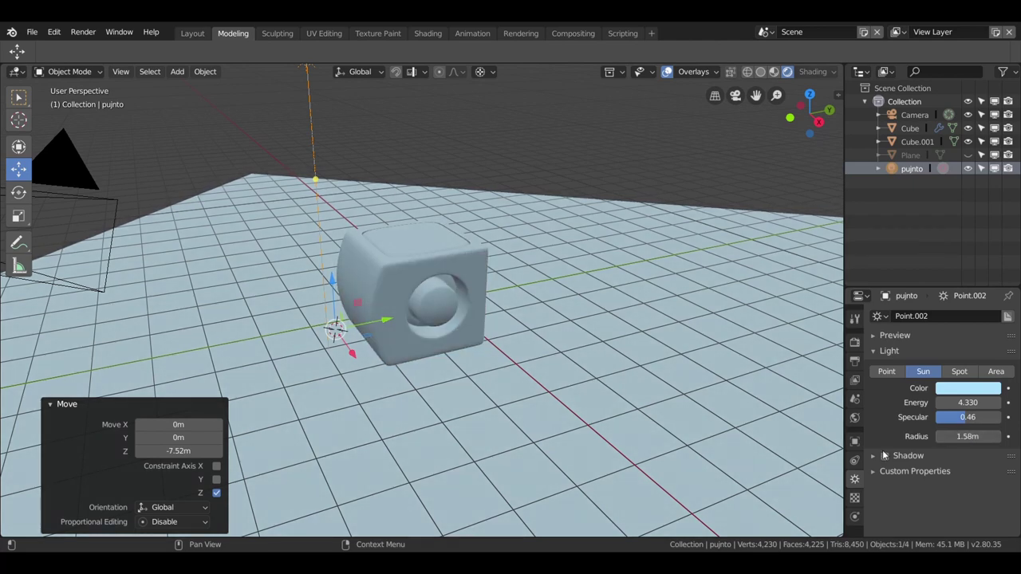
{"action": "left_click", "coordinate": [884, 456]}
{"action": "left_click", "coordinate": [884, 456]}
{"action": "left_click", "coordinate": [884, 455]}
{"action": "left_click", "coordinate": [884, 456]}
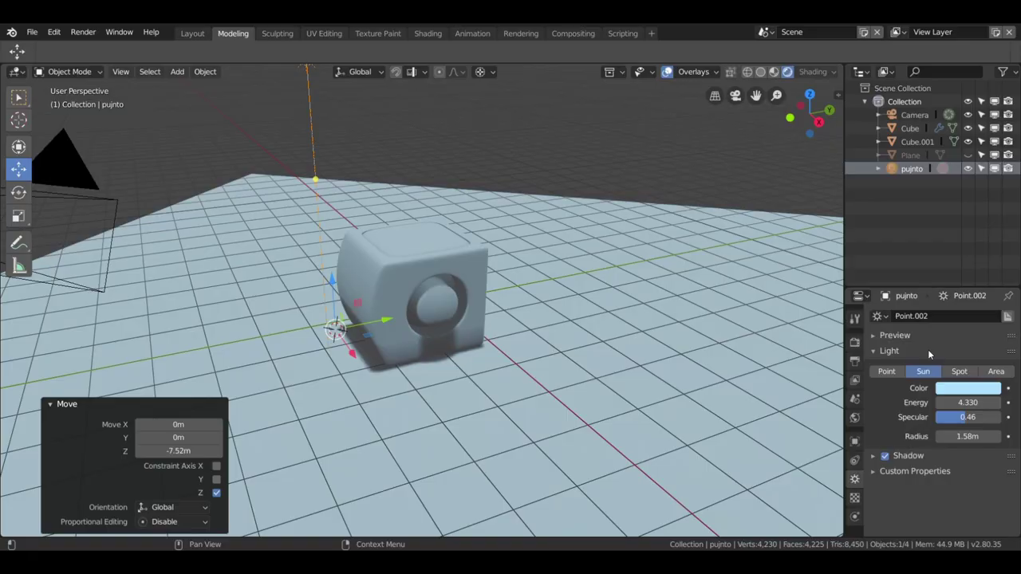
{"action": "left_click", "coordinate": [959, 372]}
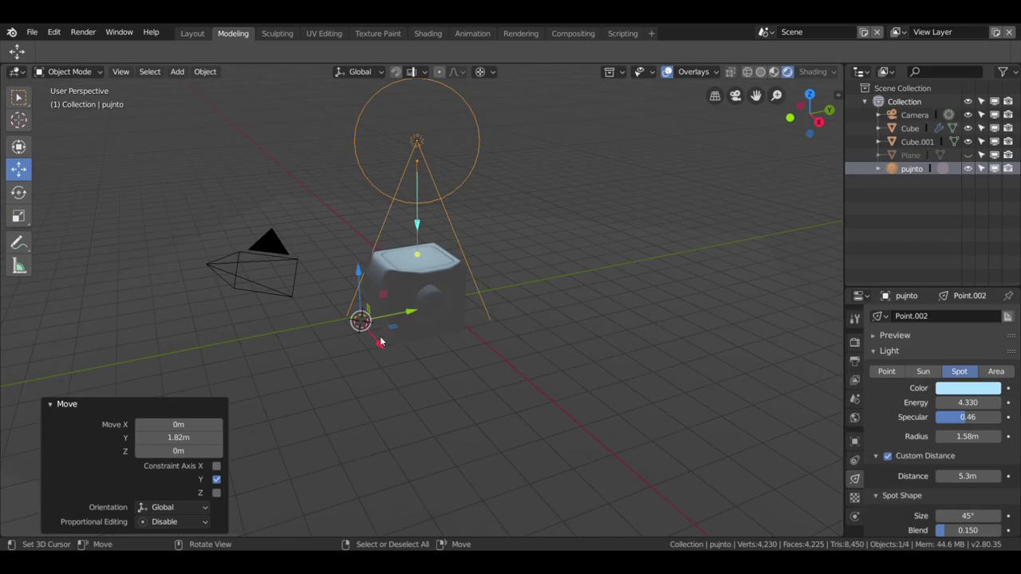
Shift the spot light 0.366 m along X so its cone lights the cube's top
{"action": "key", "text": "g"}
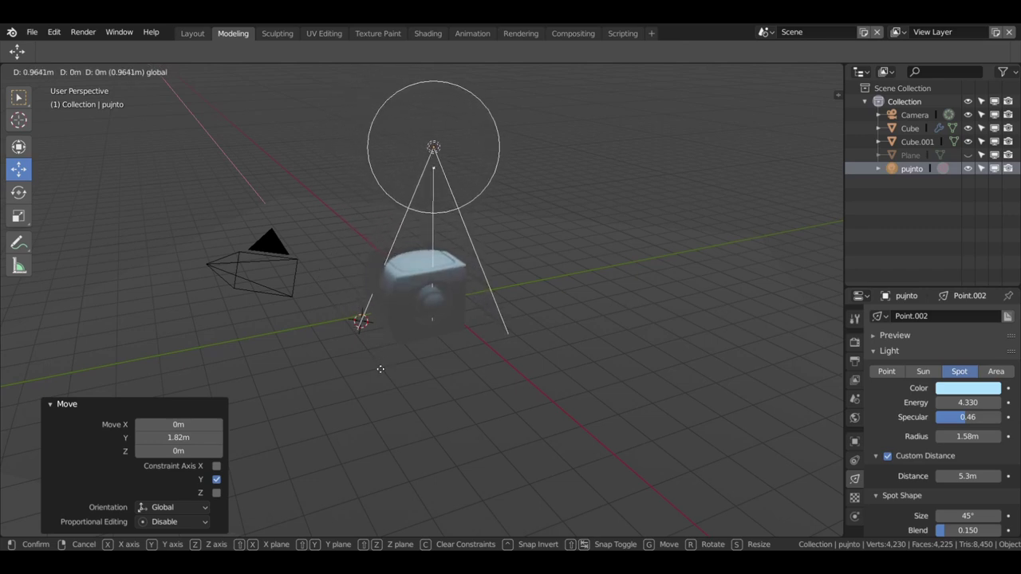
{"action": "key", "text": "x"}
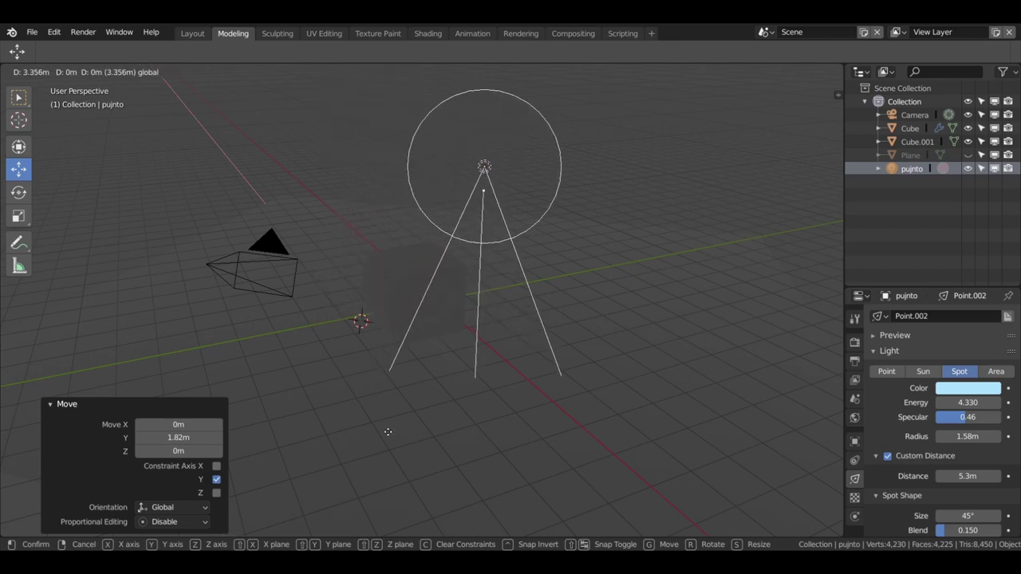
{"action": "left_click", "coordinate": [375, 371]}
{"action": "left_click", "coordinate": [967, 388]}
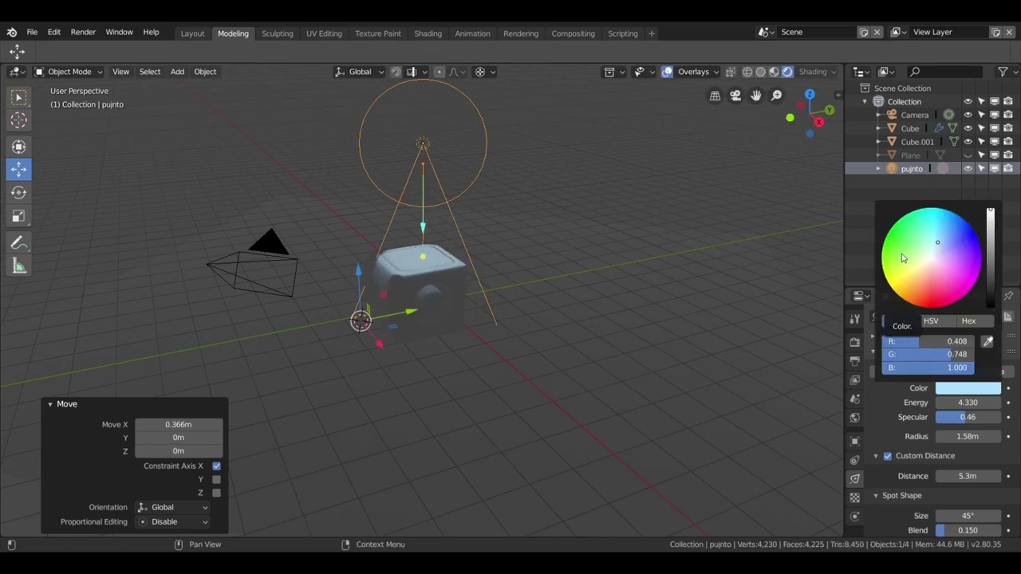
Tint the light pink with energy 7.24, specular 0.81 and a smaller radius
{"action": "left_click_drag", "start_coordinate": [903, 257], "coordinate": [937, 281]}
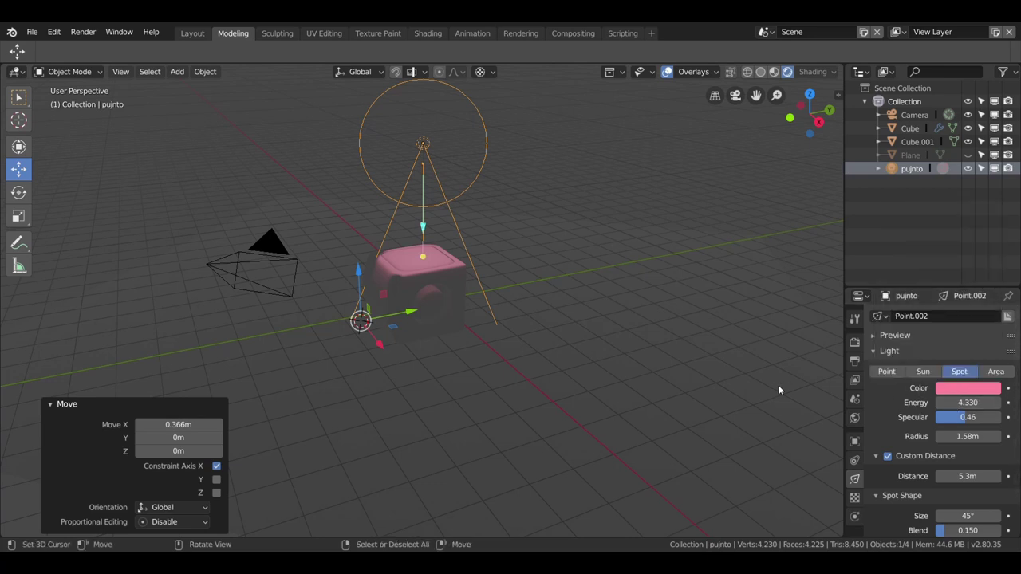
{"action": "mouse_move", "coordinate": [968, 402]}
{"action": "left_mouse_down"}
{"action": "mouse_move", "coordinate": [917, 403]}
{"action": "mouse_move", "coordinate": [996, 403]}
{"action": "left_mouse_up"}
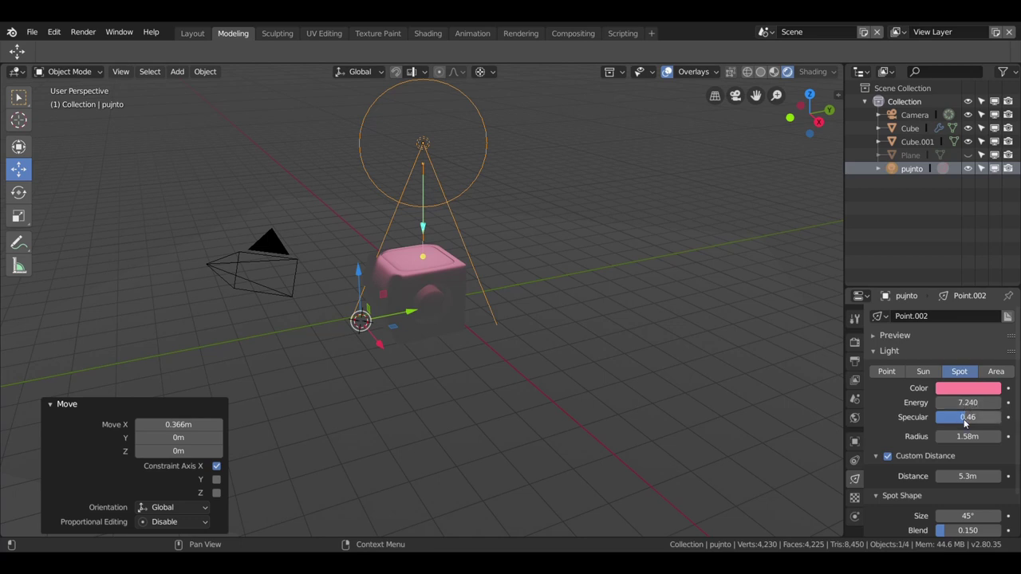
{"action": "left_click_drag", "start_coordinate": [965, 423], "coordinate": [967, 417]}
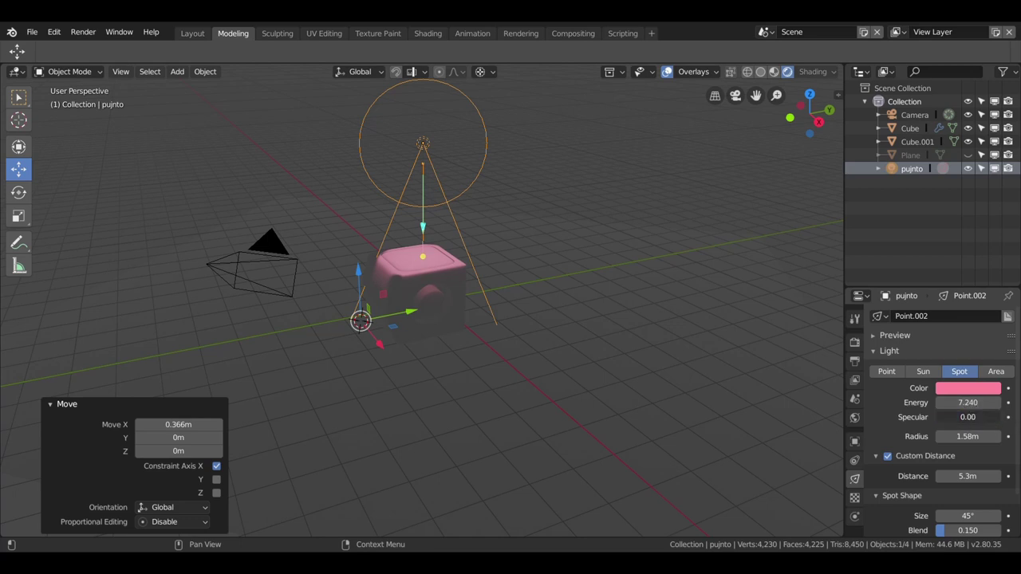
{"action": "mouse_move", "coordinate": [966, 417]}
{"action": "left_mouse_down"}
{"action": "mouse_move", "coordinate": [989, 417]}
{"action": "mouse_move", "coordinate": [926, 441]}
{"action": "left_mouse_up"}
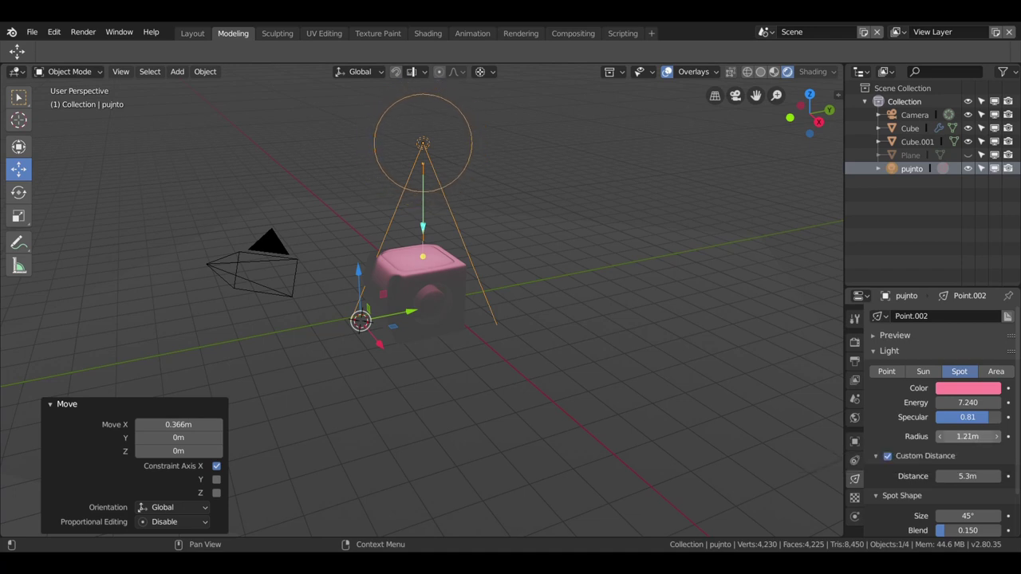
{"action": "mouse_move", "coordinate": [968, 437]}
{"action": "left_mouse_down"}
{"action": "mouse_move", "coordinate": [997, 437]}
{"action": "mouse_move", "coordinate": [929, 436]}
{"action": "left_mouse_up"}
Change the custom distance, widen the spot cone, and display the cone in the viewport
{"action": "left_click", "coordinate": [906, 455]}
{"action": "scroll", "coordinate": [906, 442], "scroll_direction": "down", "scroll_amount": 1}
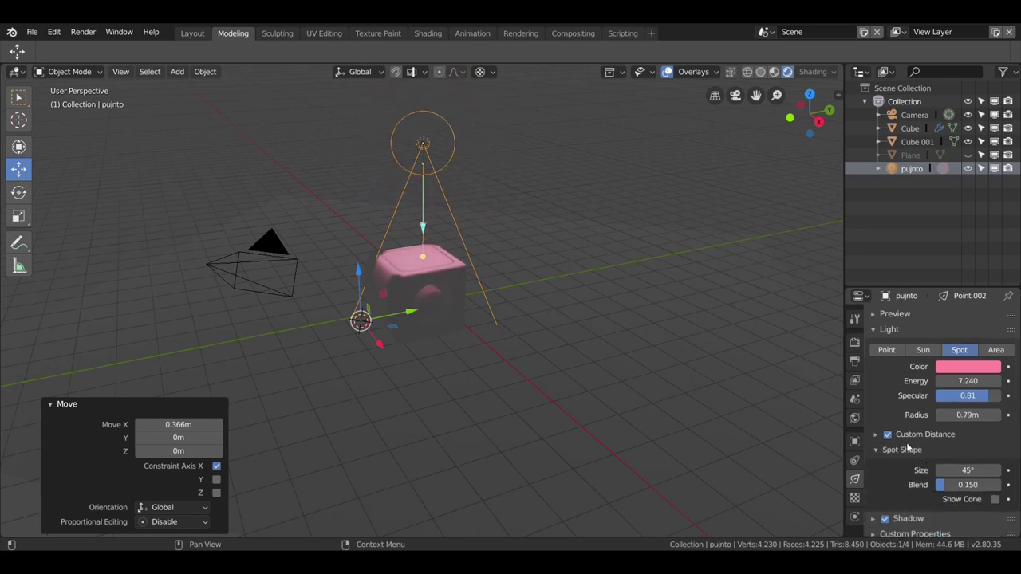
{"action": "left_click", "coordinate": [874, 437]}
{"action": "mouse_move", "coordinate": [967, 454]}
{"action": "left_mouse_down"}
{"action": "mouse_move", "coordinate": [957, 455]}
{"action": "mouse_move", "coordinate": [985, 455]}
{"action": "mouse_move", "coordinate": [900, 452]}
{"action": "left_mouse_up"}
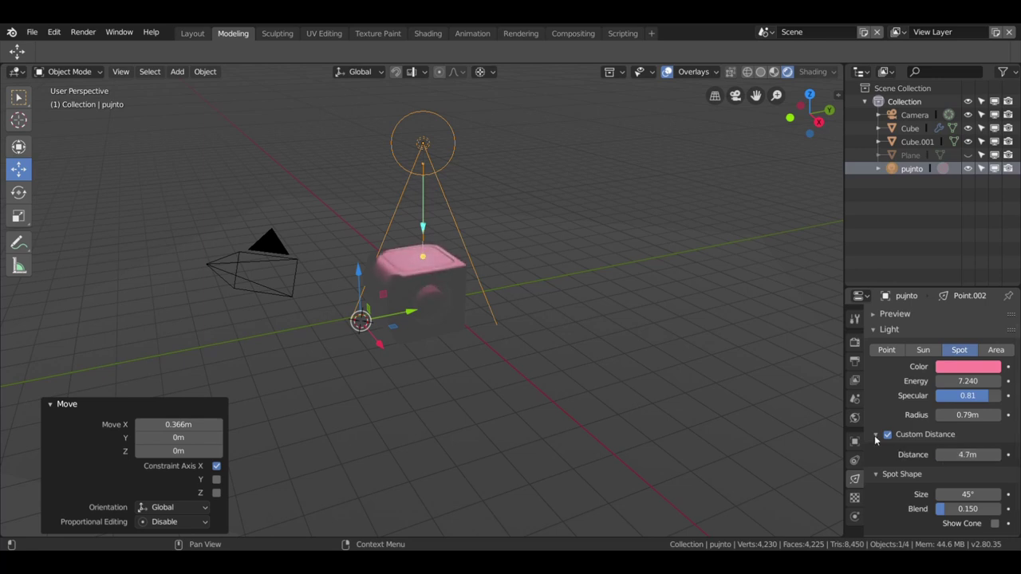
{"action": "left_click", "coordinate": [875, 436]}
{"action": "mouse_move", "coordinate": [961, 465]}
{"action": "left_mouse_down"}
{"action": "mouse_move", "coordinate": [997, 465]}
{"action": "mouse_move", "coordinate": [945, 465]}
{"action": "mouse_move", "coordinate": [989, 465]}
{"action": "mouse_move", "coordinate": [963, 469]}
{"action": "mouse_move", "coordinate": [1001, 485]}
{"action": "mouse_move", "coordinate": [935, 480]}
{"action": "left_mouse_up"}
{"action": "left_click", "coordinate": [938, 492]}
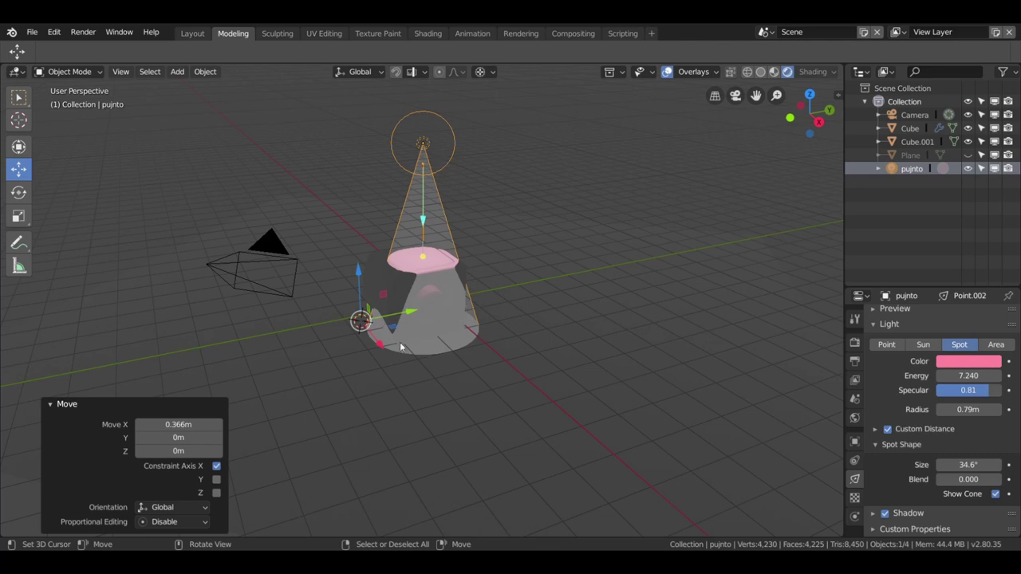
Compare solid and rendered shading, then turn the light into an Area lamp
{"action": "left_click", "coordinate": [762, 72]}
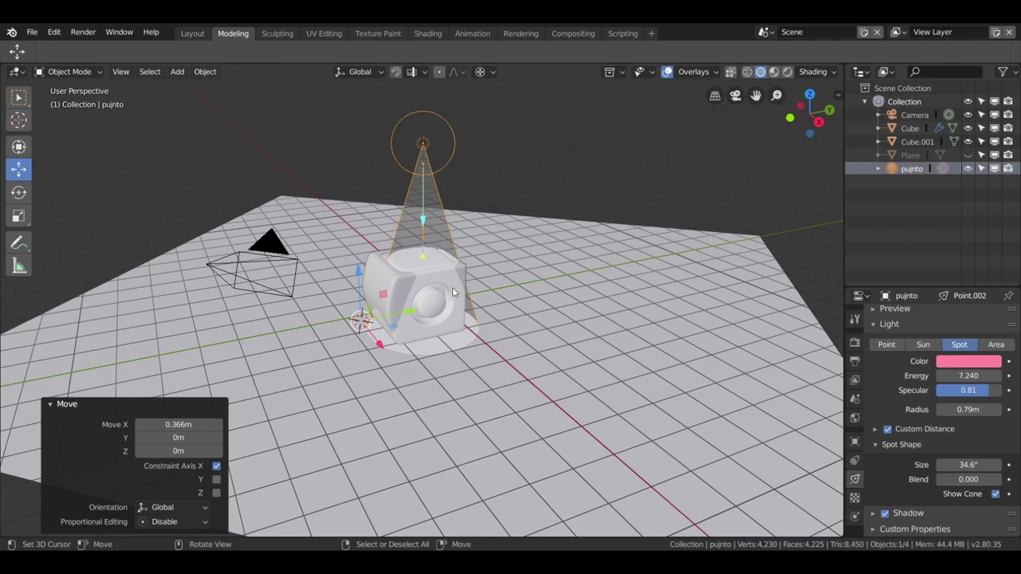
{"action": "left_click", "coordinate": [787, 71]}
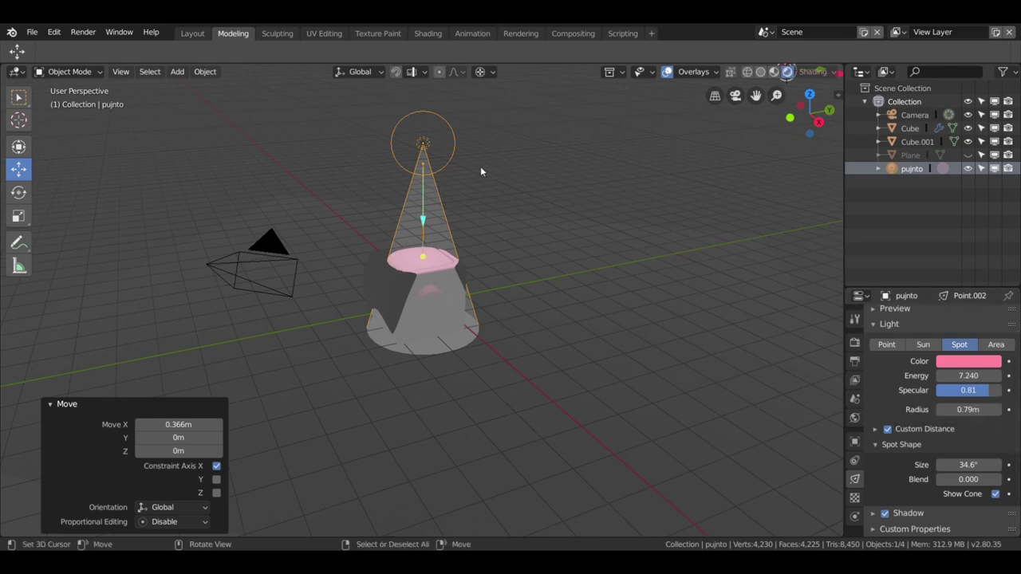
{"action": "left_click", "coordinate": [996, 344]}
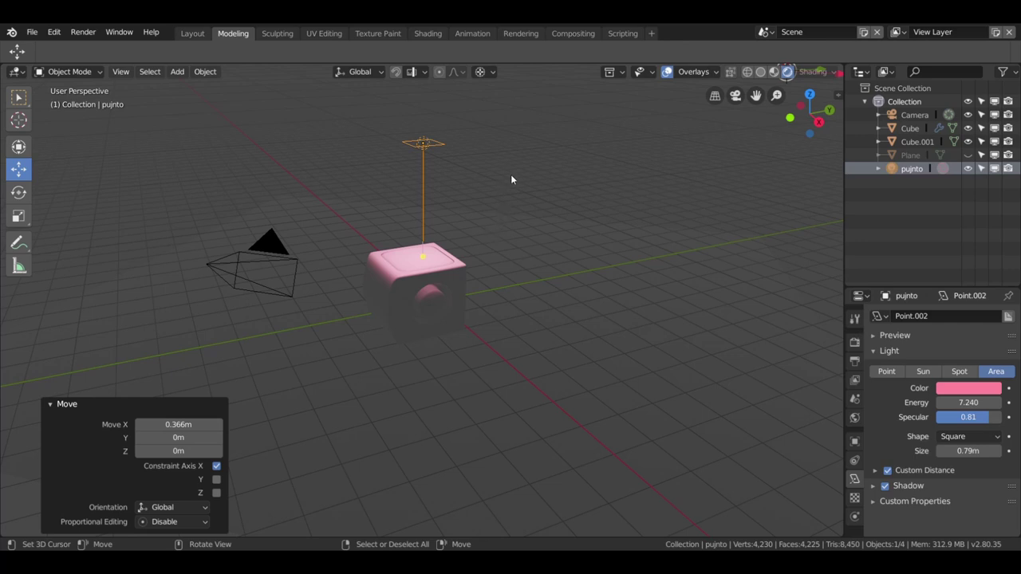
Move the area light to X 1.7704 m using the sidebar location values
{"action": "left_click", "coordinate": [440, 152]}
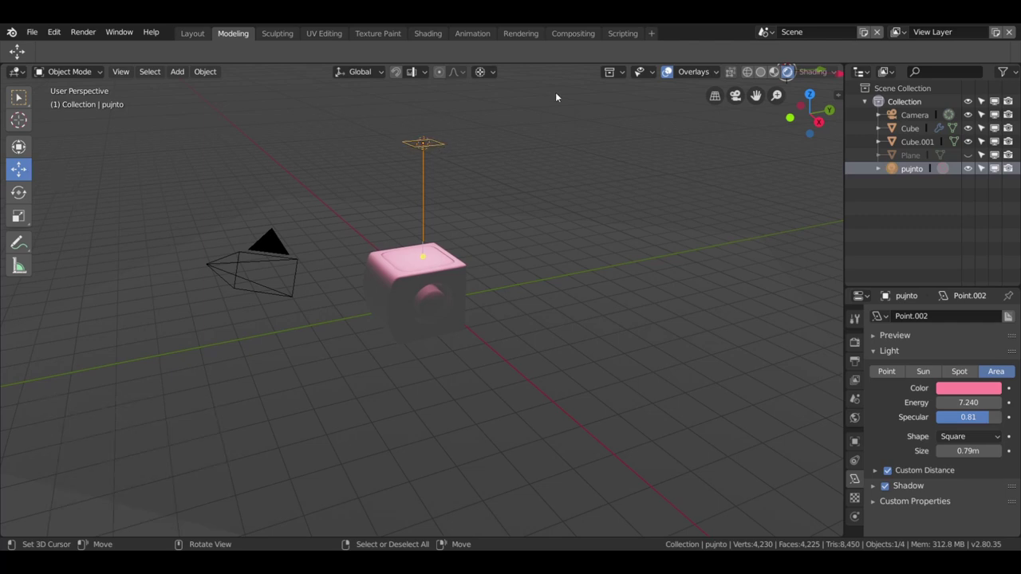
{"action": "key", "text": "n"}
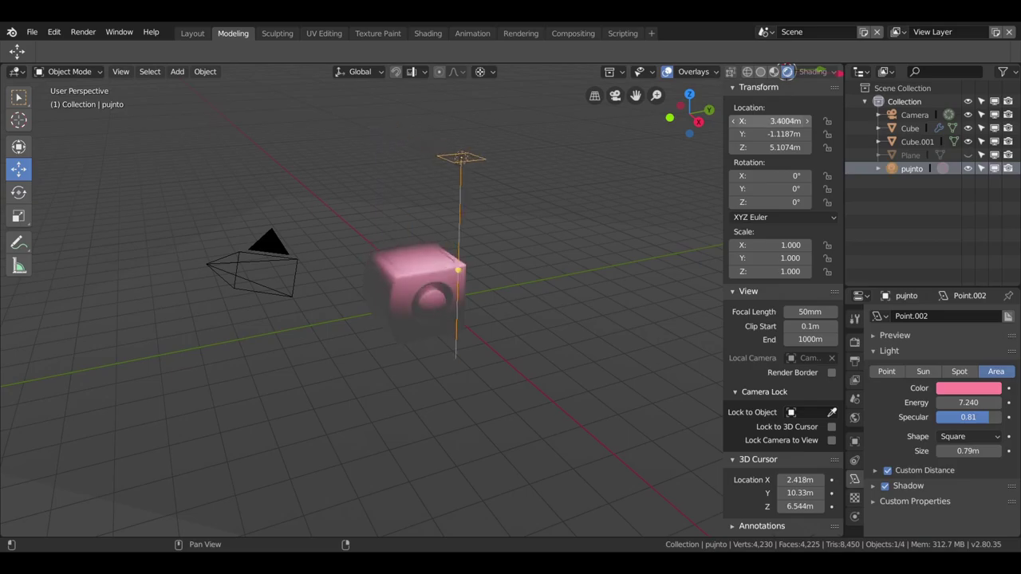
{"action": "left_click_drag", "start_coordinate": [769, 121], "coordinate": [797, 121]}
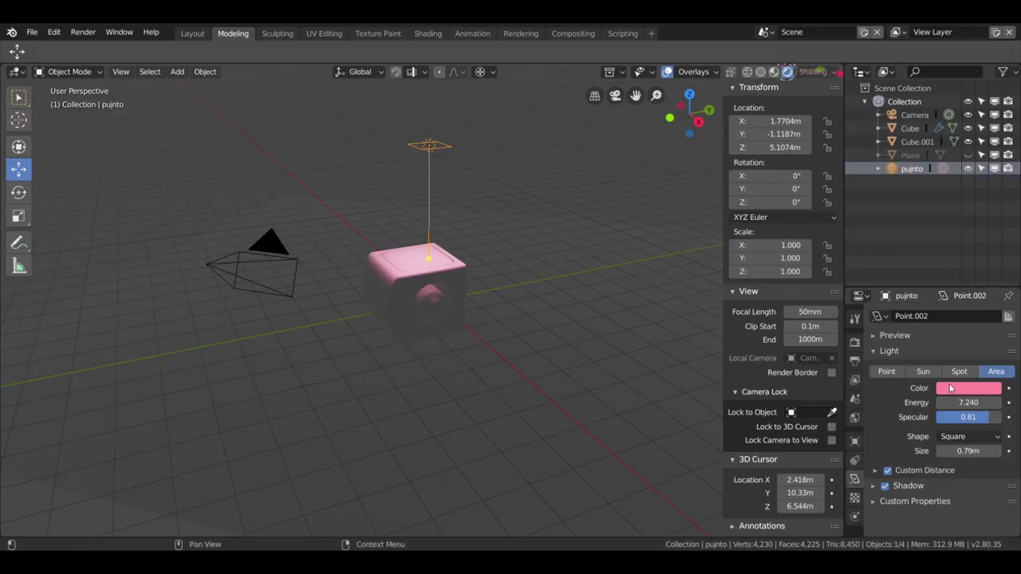
Make the light bright green and lower its energy to 3.82
{"action": "left_click", "coordinate": [953, 389]}
{"action": "left_click_drag", "start_coordinate": [937, 282], "coordinate": [892, 252]}
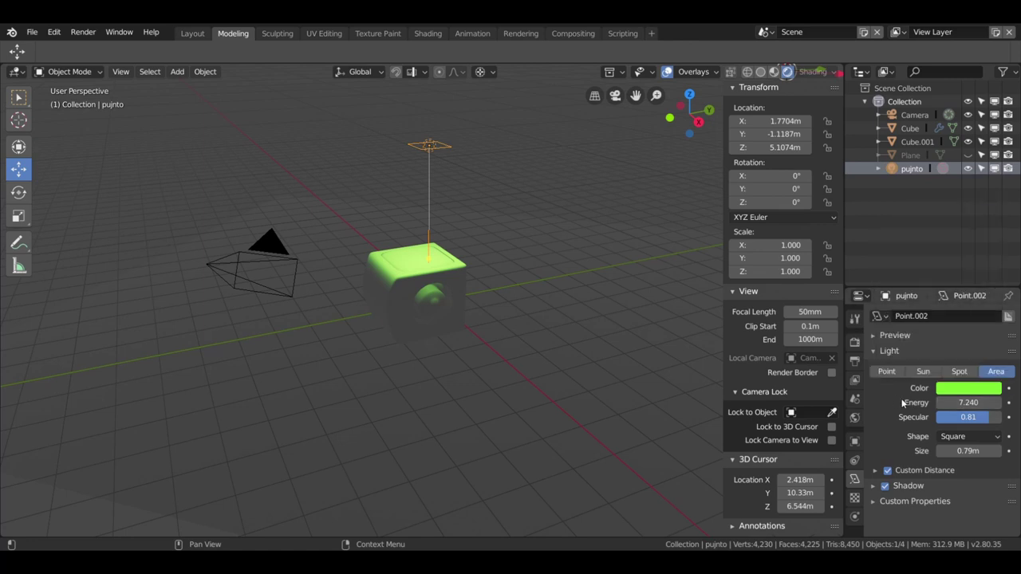
{"action": "left_click_drag", "start_coordinate": [988, 406], "coordinate": [961, 406]}
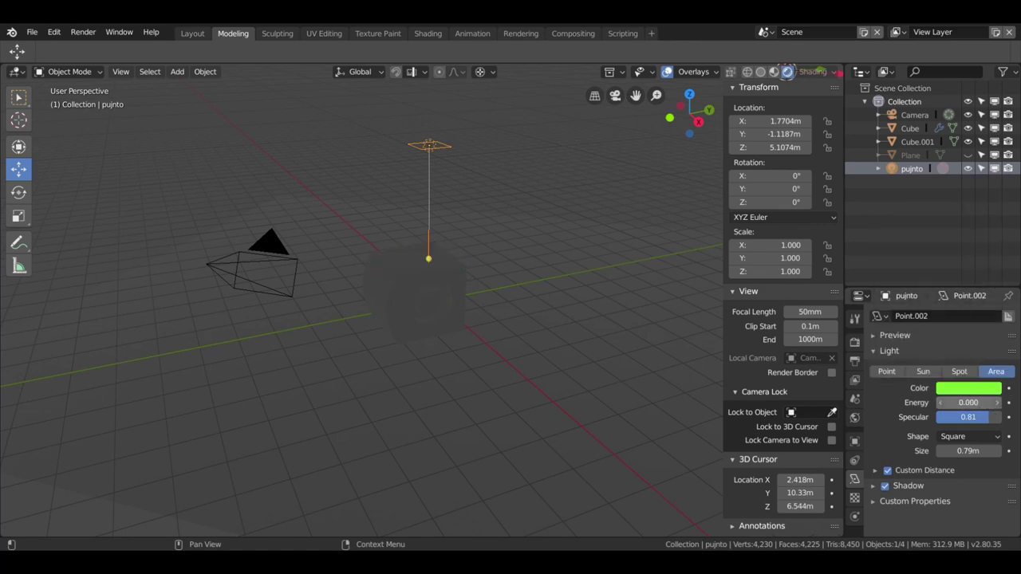
{"action": "left_click_drag", "start_coordinate": [968, 402], "coordinate": [941, 403]}
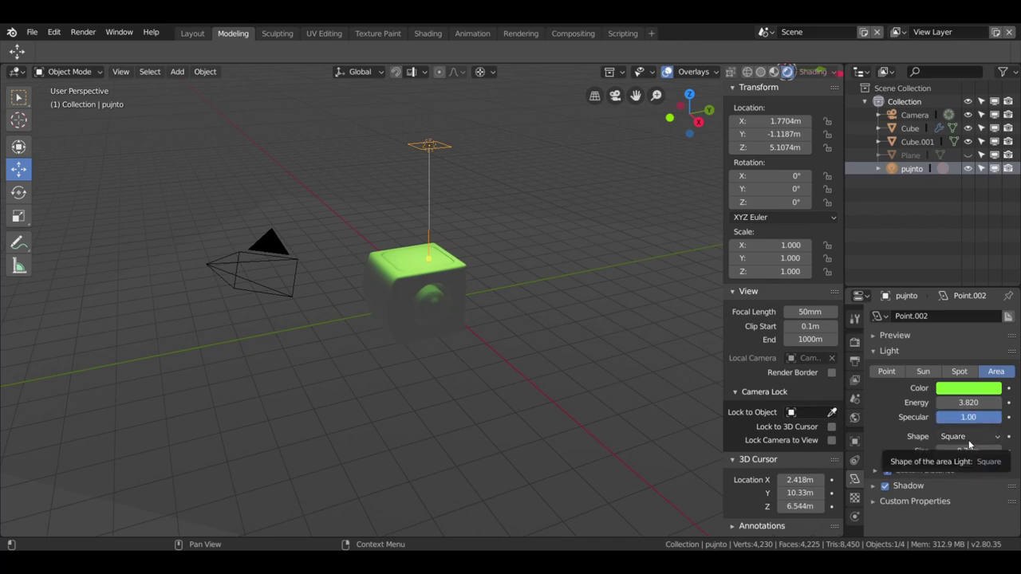
Try Ellipse, Disk and Rectangle area light shapes, returning to Square
{"action": "left_click", "coordinate": [969, 438]}
{"action": "left_click", "coordinate": [950, 377]}
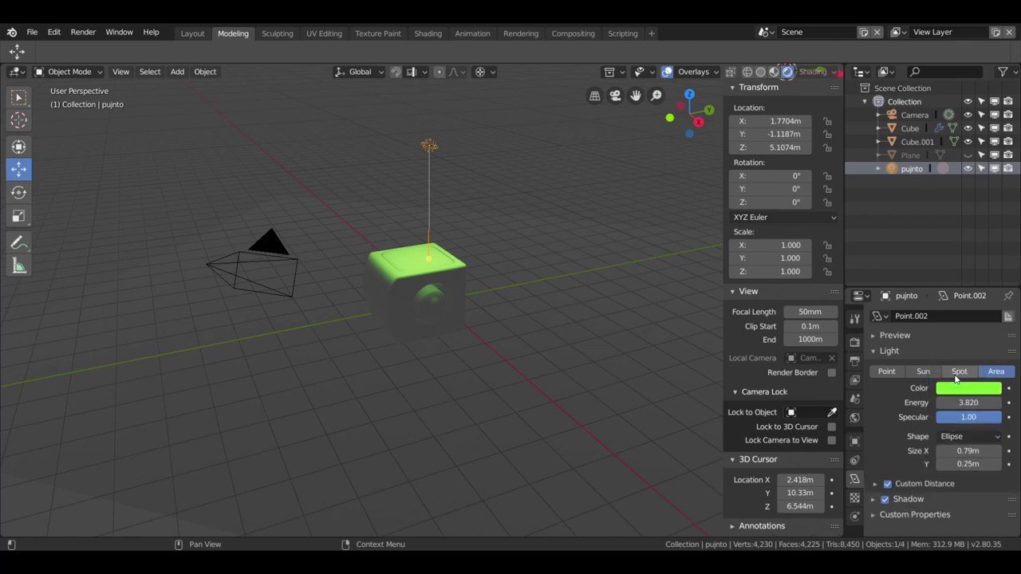
{"action": "left_click", "coordinate": [963, 439]}
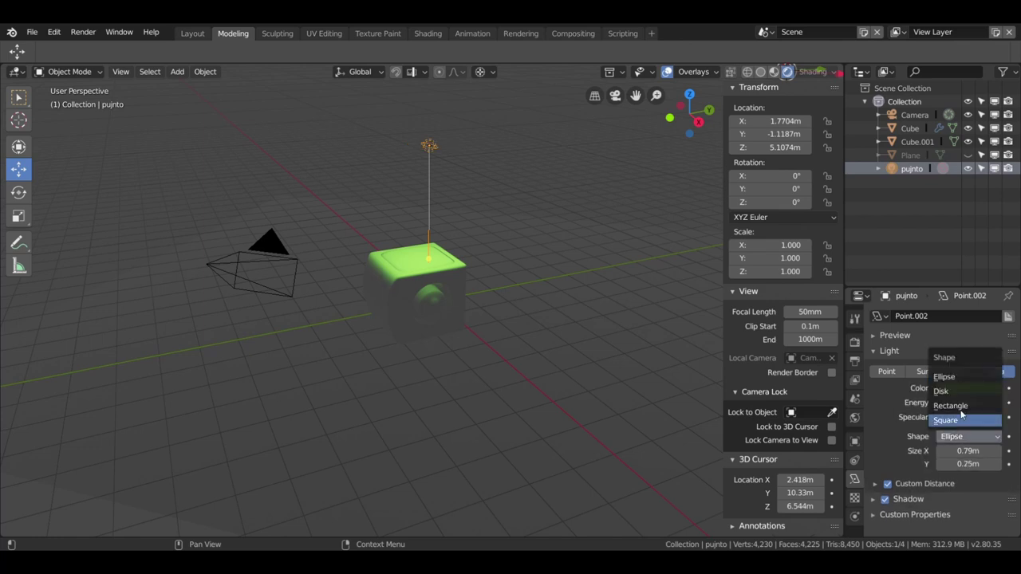
{"action": "left_click", "coordinate": [961, 390]}
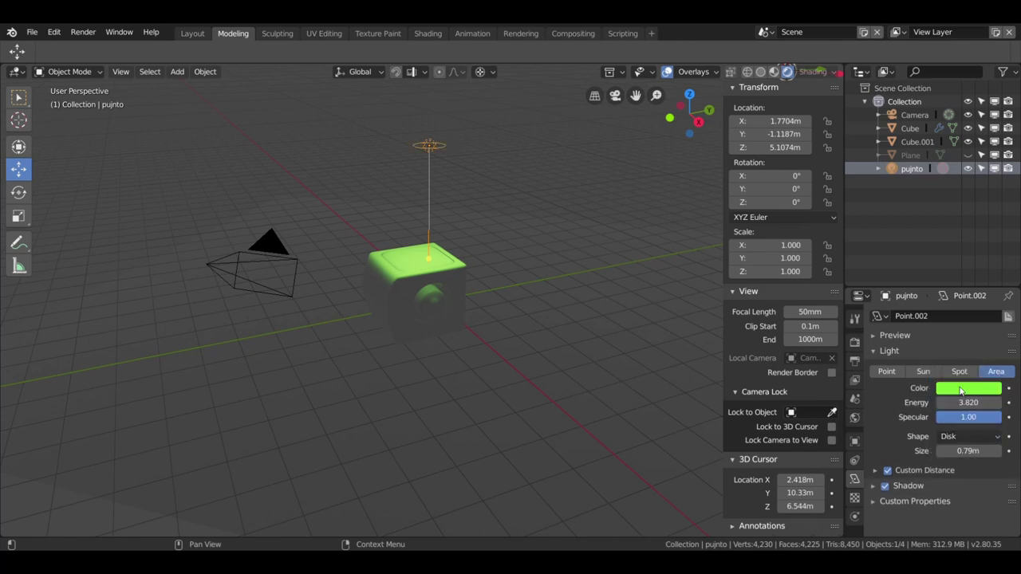
{"action": "left_click", "coordinate": [955, 439]}
{"action": "left_click", "coordinate": [952, 420]}
{"action": "left_click", "coordinate": [955, 438]}
{"action": "left_click", "coordinate": [963, 406]}
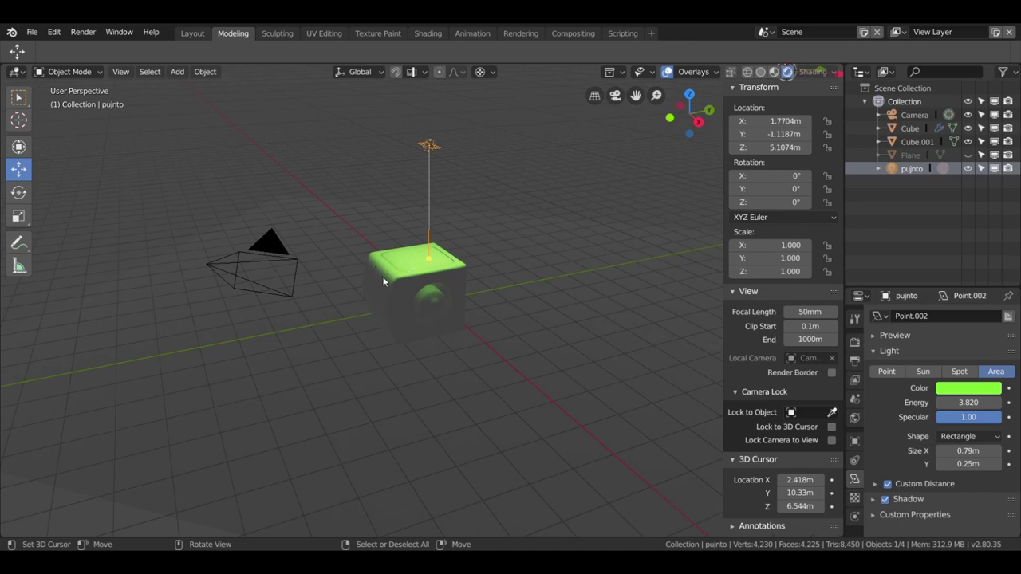
{"action": "left_click", "coordinate": [961, 437]}
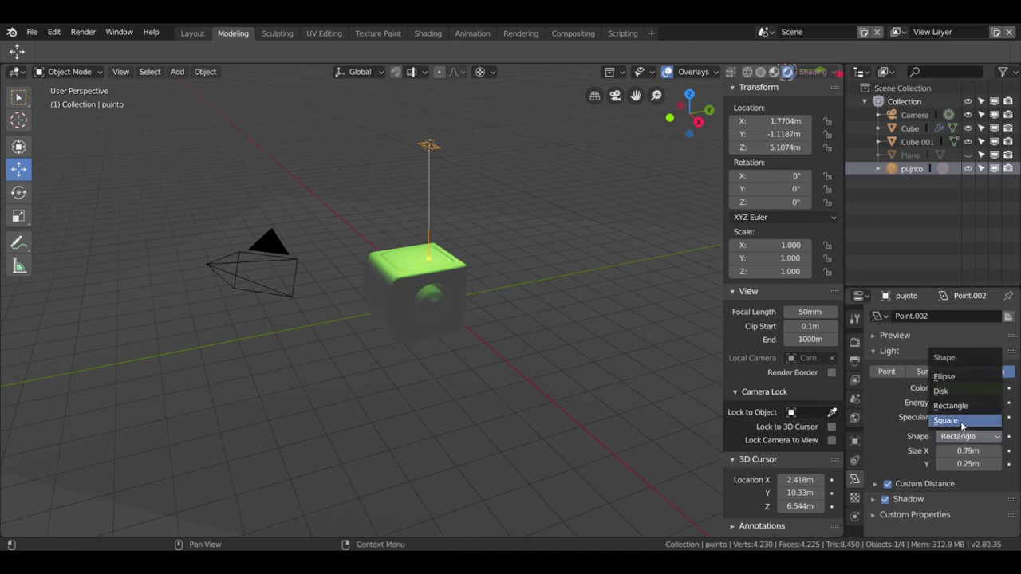
{"action": "left_click", "coordinate": [962, 420]}
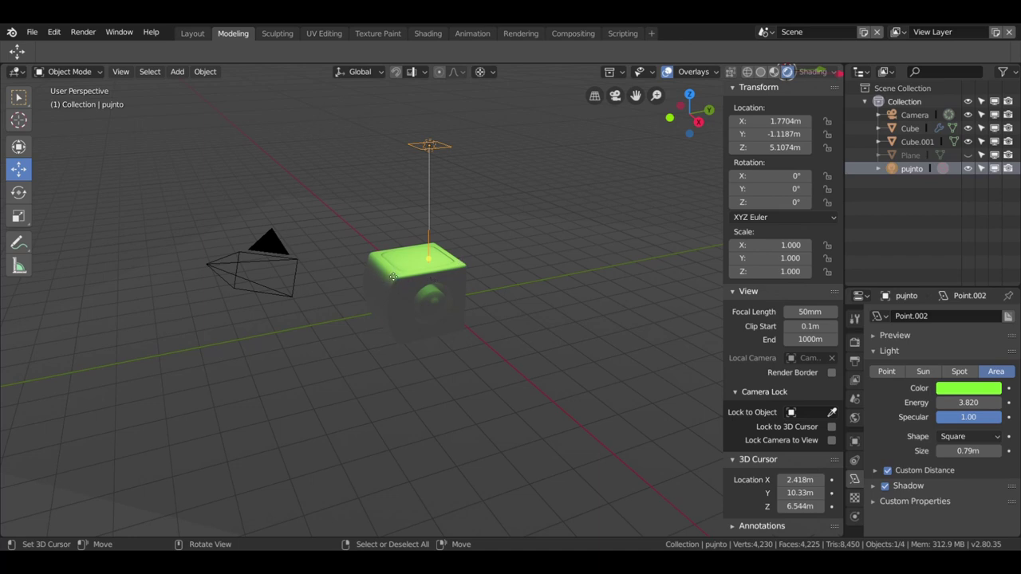
Compare Ellipse and Rectangle again and settle on a Square shape, size 0.79 m
{"action": "left_click", "coordinate": [968, 436]}
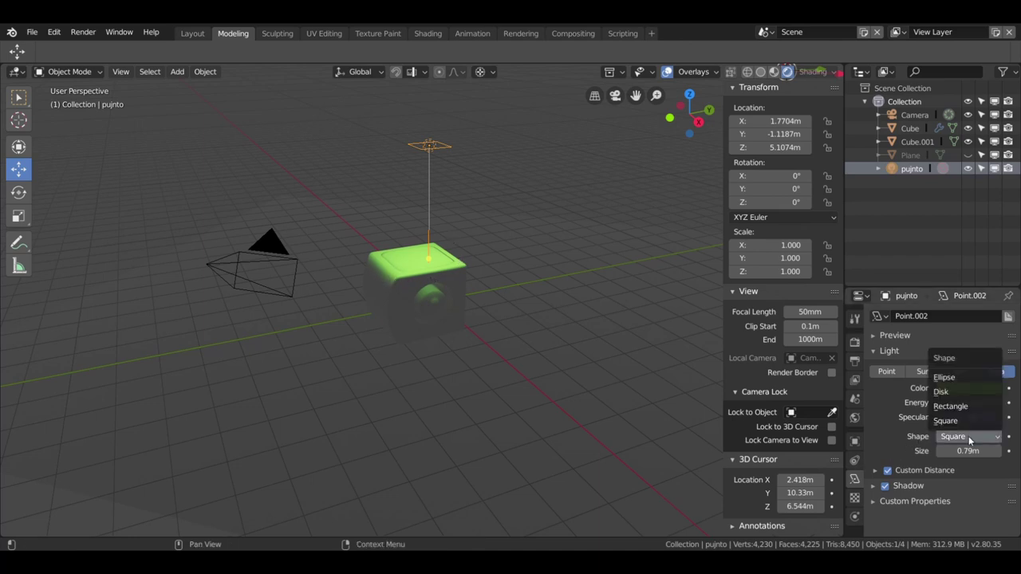
{"action": "left_click", "coordinate": [962, 379]}
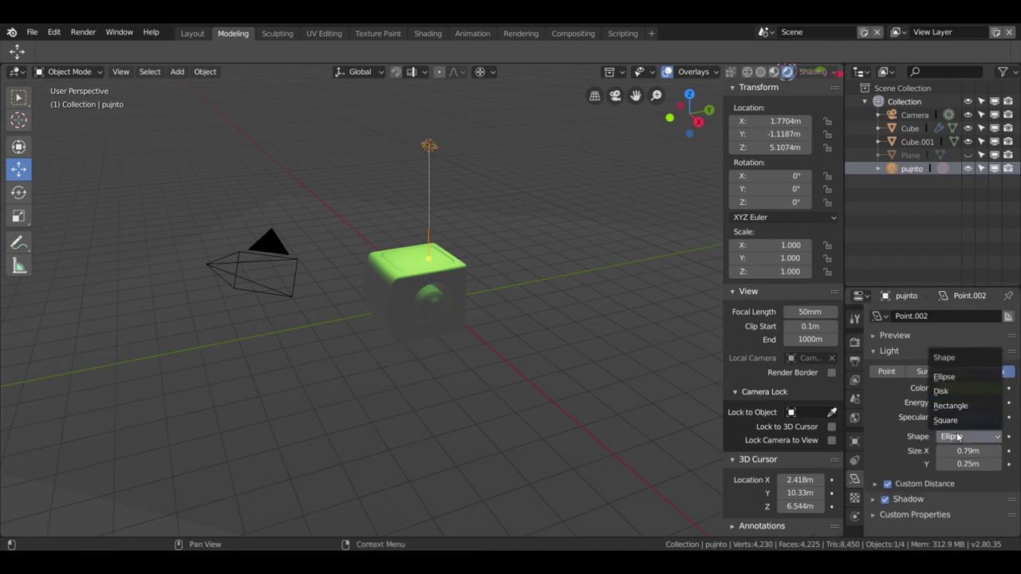
{"action": "left_click", "coordinate": [960, 421]}
{"action": "left_click", "coordinate": [960, 433]}
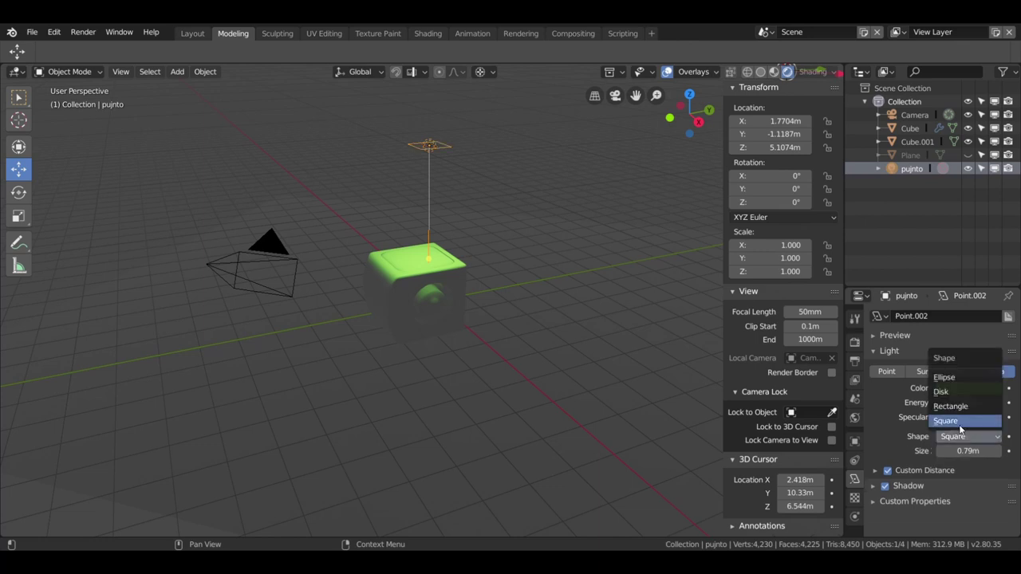
{"action": "left_click", "coordinate": [961, 413]}
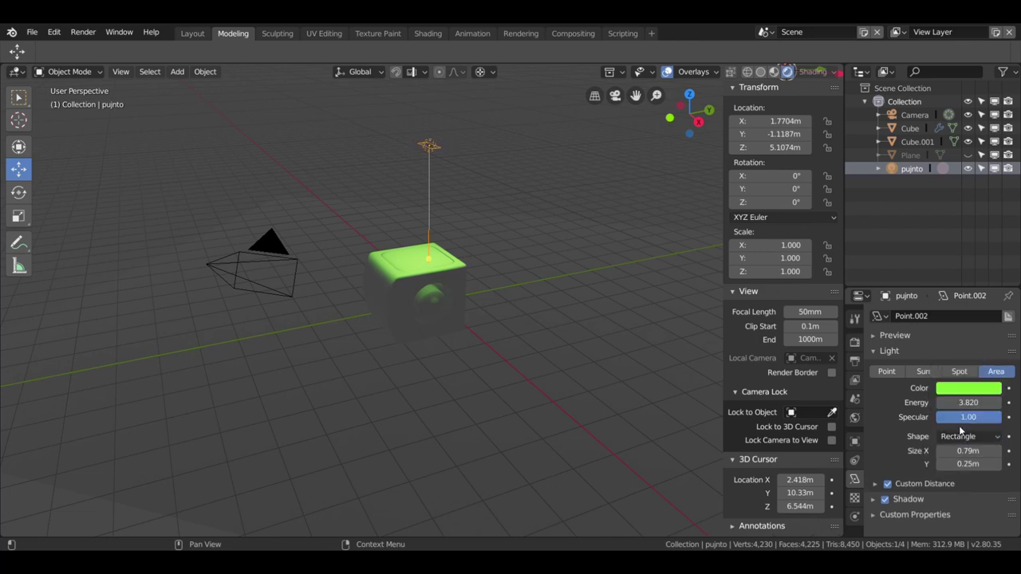
{"action": "left_click", "coordinate": [961, 431]}
{"action": "left_click", "coordinate": [963, 378]}
{"action": "left_click", "coordinate": [969, 436]}
{"action": "left_click", "coordinate": [967, 373]}
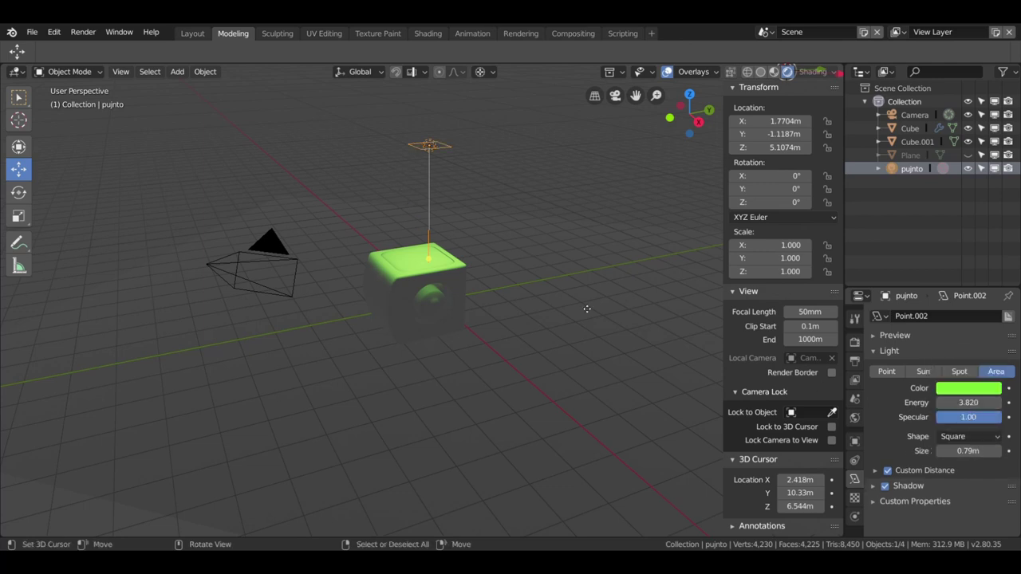
Set the area light's size to 5.18 m and its custom distance to 4.6 m
{"action": "mouse_move", "coordinate": [968, 450]}
{"action": "left_mouse_down"}
{"action": "mouse_move", "coordinate": [997, 451]}
{"action": "mouse_move", "coordinate": [969, 451]}
{"action": "left_mouse_up"}
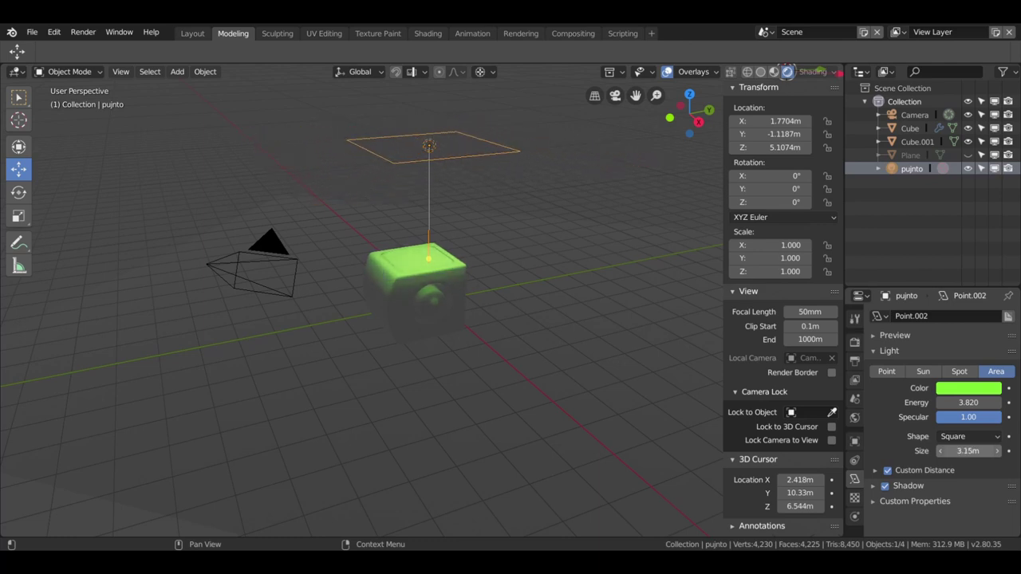
{"action": "left_click_drag", "start_coordinate": [968, 451], "coordinate": [997, 451]}
{"action": "left_click", "coordinate": [875, 471]}
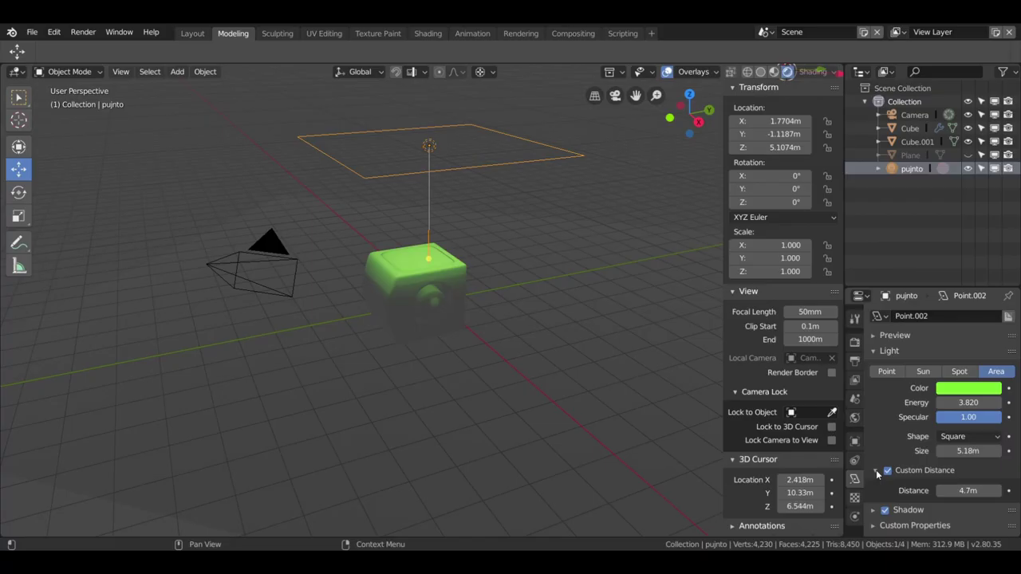
{"action": "mouse_move", "coordinate": [967, 490]}
{"action": "left_mouse_down"}
{"action": "mouse_move", "coordinate": [953, 490]}
{"action": "mouse_move", "coordinate": [974, 490]}
{"action": "left_mouse_up"}
Turn off the area light's shadows and view the scene through the camera
{"action": "left_click", "coordinate": [886, 510]}
{"action": "left_click", "coordinate": [886, 510]}
{"action": "left_click", "coordinate": [886, 509]}
{"action": "left_click", "coordinate": [886, 510]}
{"action": "left_click", "coordinate": [886, 512]}
{"action": "left_click", "coordinate": [886, 511]}
{"action": "left_click", "coordinate": [886, 511]}
{"action": "left_click", "coordinate": [886, 511]}
{"action": "left_click", "coordinate": [886, 511]}
{"action": "left_click", "coordinate": [886, 512]}
{"action": "left_click", "coordinate": [886, 512]}
{"action": "scroll", "coordinate": [638, 303], "scroll_direction": "down", "scroll_amount": 5}
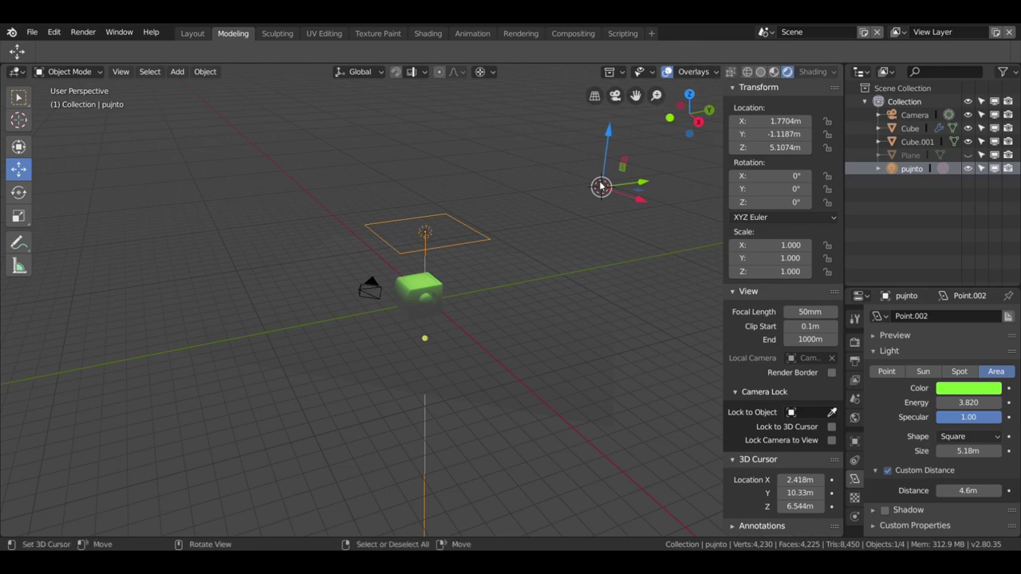
{"action": "key", "text": "KP_0"}
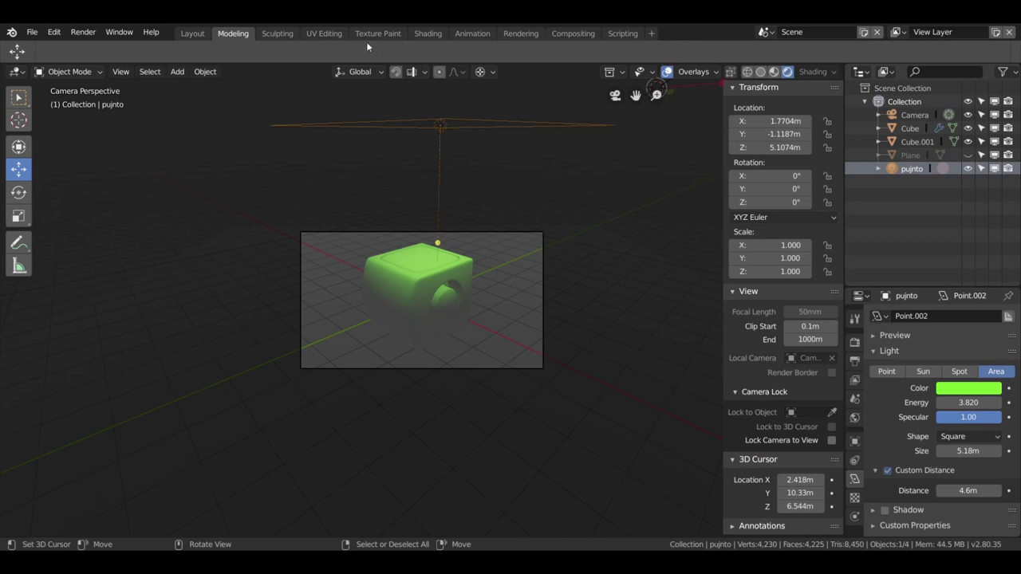
In the Shading workspace, show the World node tree, enable Use Nodes and center Background and World Output
{"action": "left_click", "coordinate": [422, 35]}
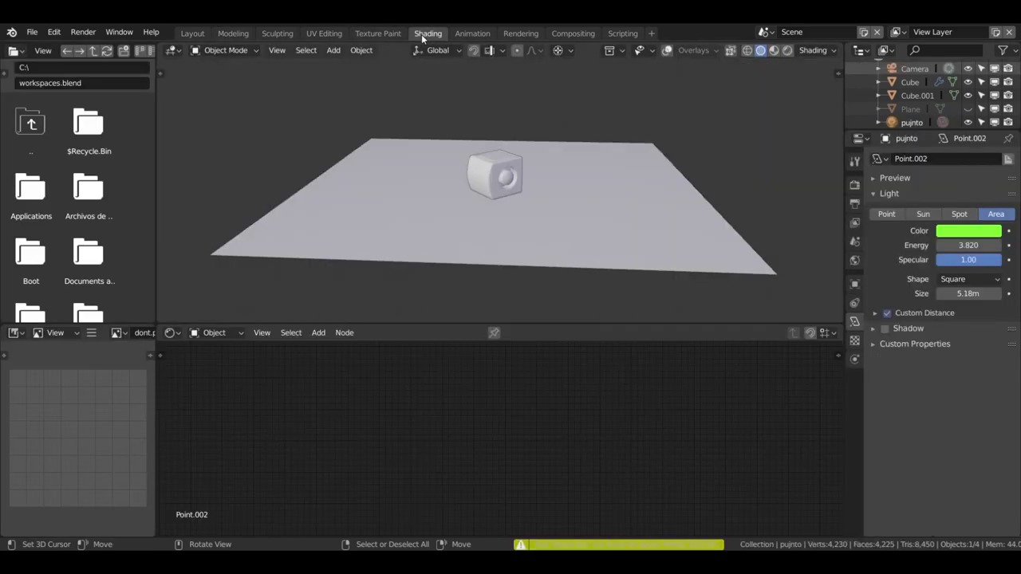
{"action": "left_click", "coordinate": [201, 337]}
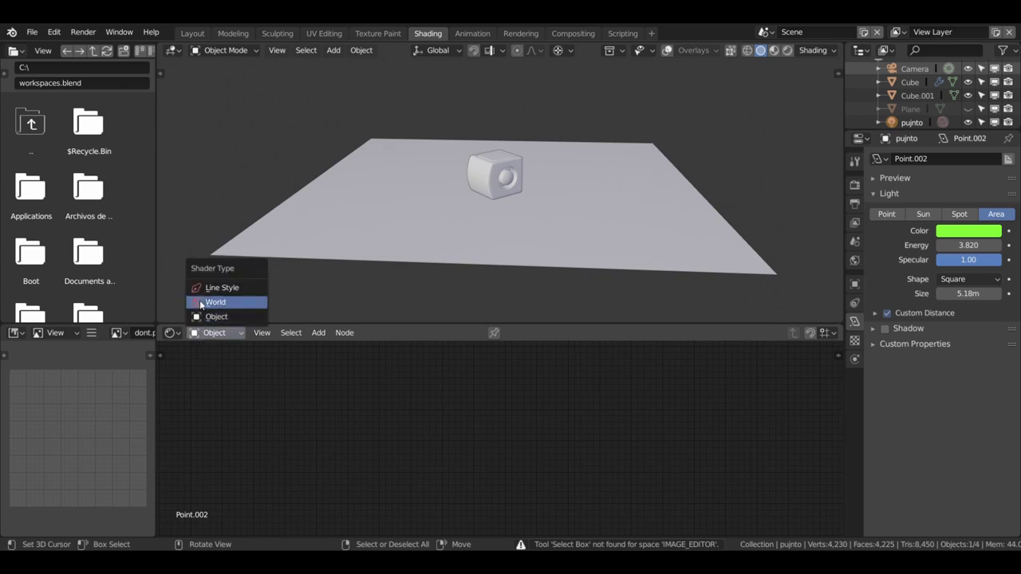
{"action": "left_click", "coordinate": [202, 303]}
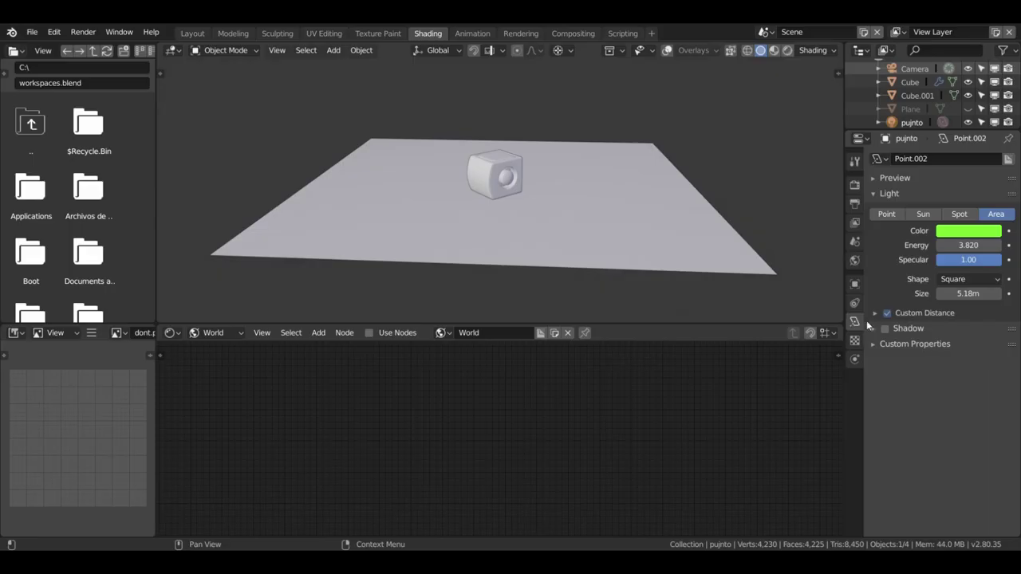
{"action": "left_click", "coordinate": [854, 261]}
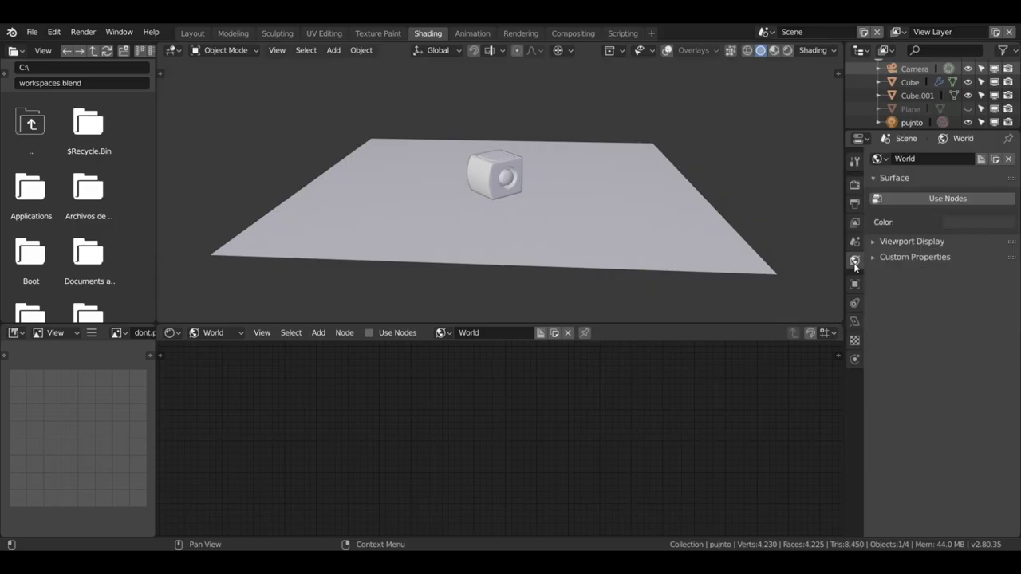
{"action": "left_click", "coordinate": [948, 198]}
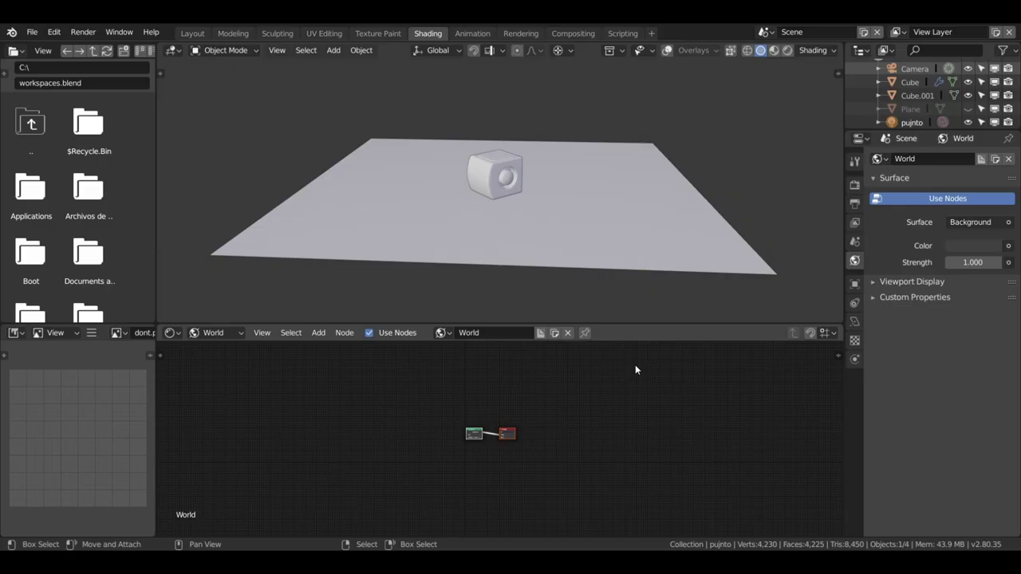
{"action": "scroll", "coordinate": [581, 437], "scroll_direction": "up", "scroll_amount": 3}
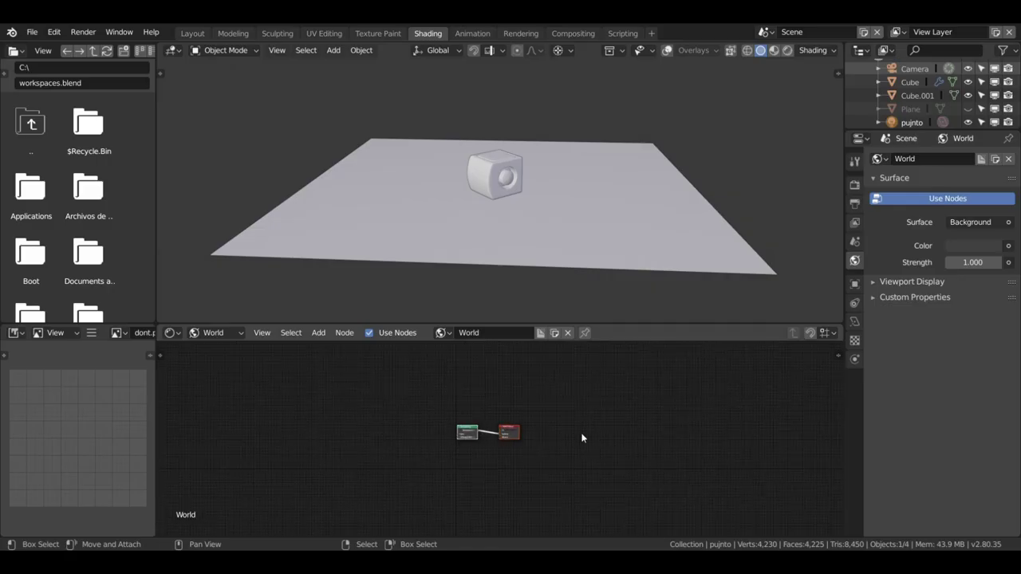
{"action": "scroll", "coordinate": [580, 432], "scroll_direction": "up", "scroll_amount": 1}
{"action": "scroll", "coordinate": [580, 432], "scroll_direction": "up", "scroll_amount": 2}
{"action": "scroll", "coordinate": [580, 432], "scroll_direction": "up", "scroll_amount": 2}
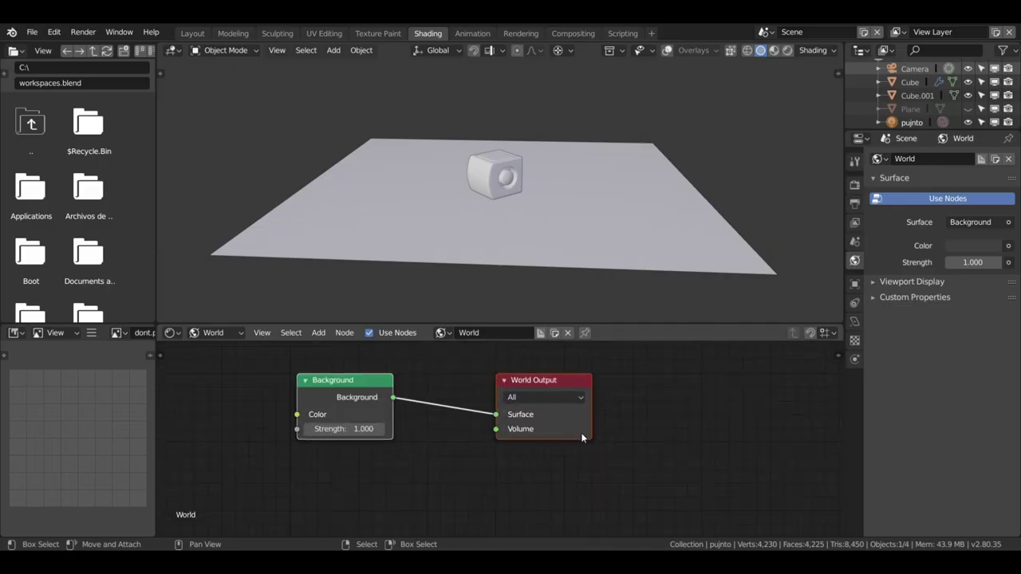
{"action": "middle_click_drag", "start_coordinate": [583, 437], "coordinate": [757, 455]}
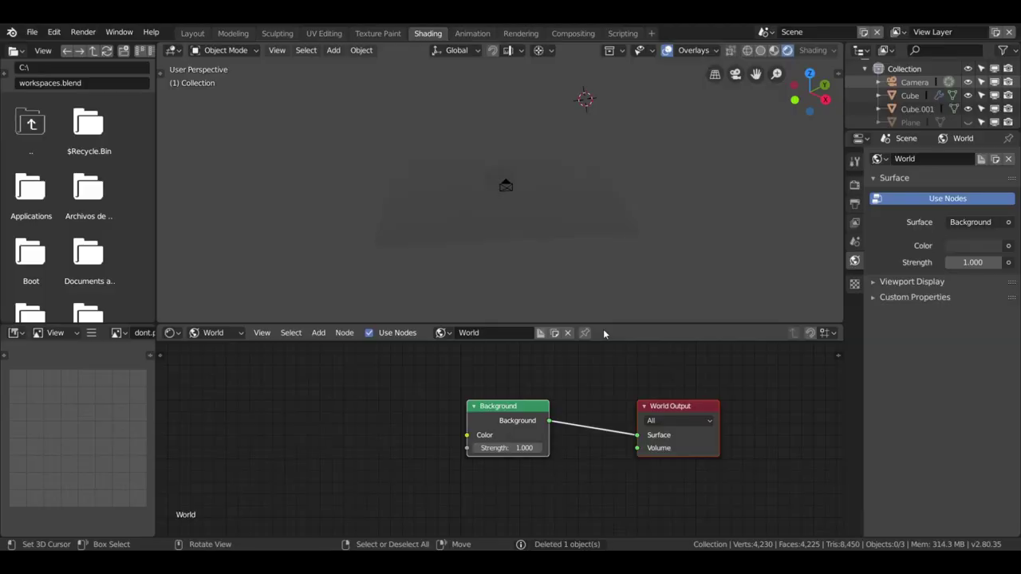
Look through the camera and adjust the World Background strength up and down
{"action": "key", "text": "KP_0"}
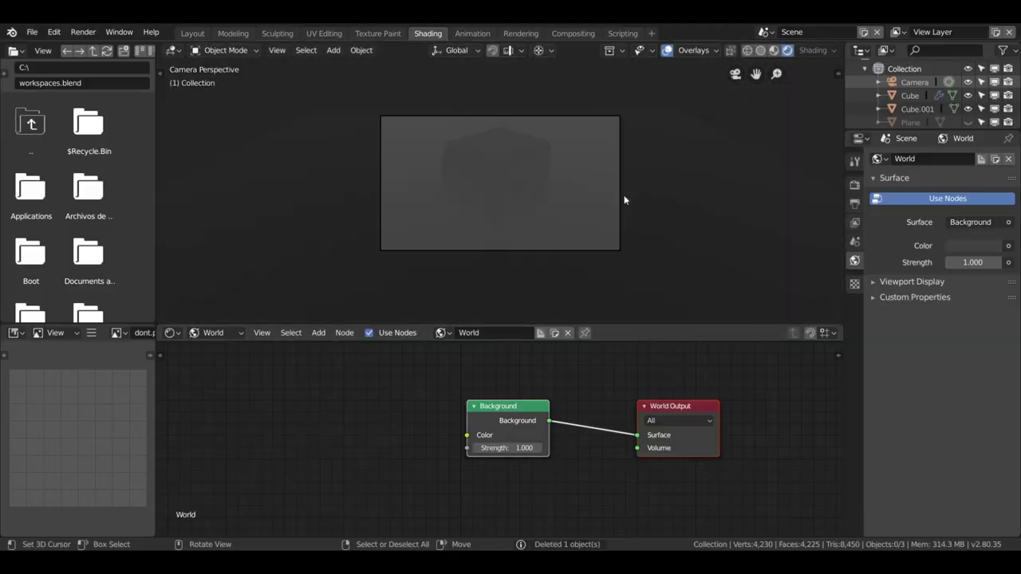
{"action": "mouse_move", "coordinate": [511, 447]}
{"action": "left_mouse_down"}
{"action": "mouse_move", "coordinate": [622, 448]}
{"action": "mouse_move", "coordinate": [611, 447]}
{"action": "left_mouse_up"}
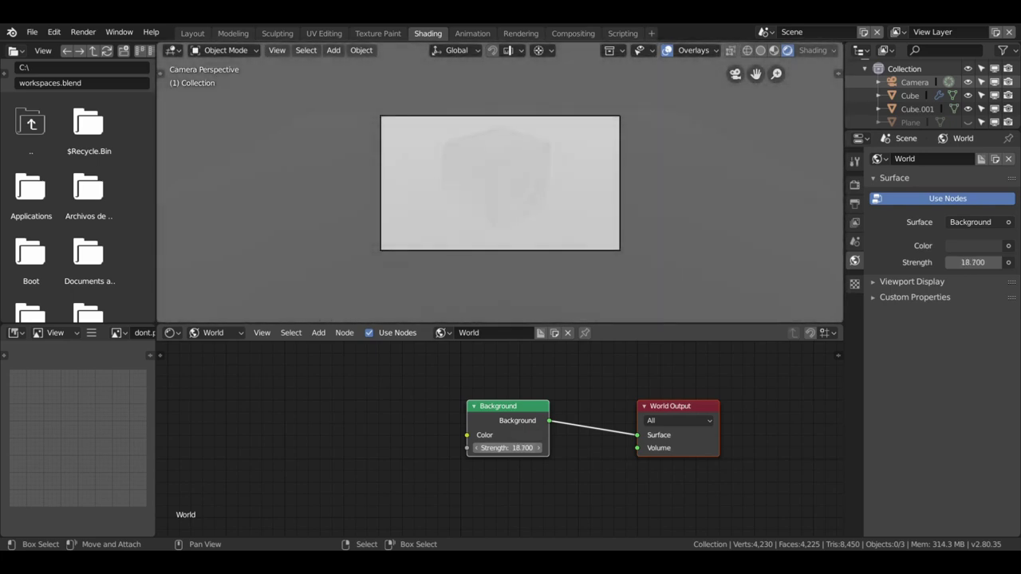
{"action": "left_click_drag", "start_coordinate": [611, 447], "coordinate": [531, 447]}
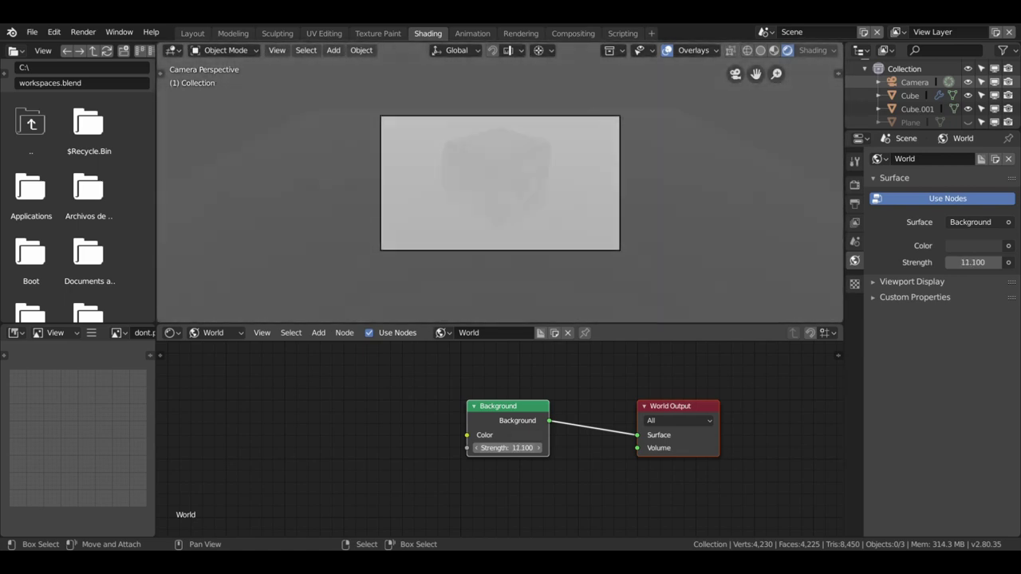
{"action": "left_click_drag", "start_coordinate": [531, 447], "coordinate": [558, 447]}
Return to the World node tree, settle Background strength at 4.6, and bring up the Add node menu
{"action": "left_click", "coordinate": [506, 164]}
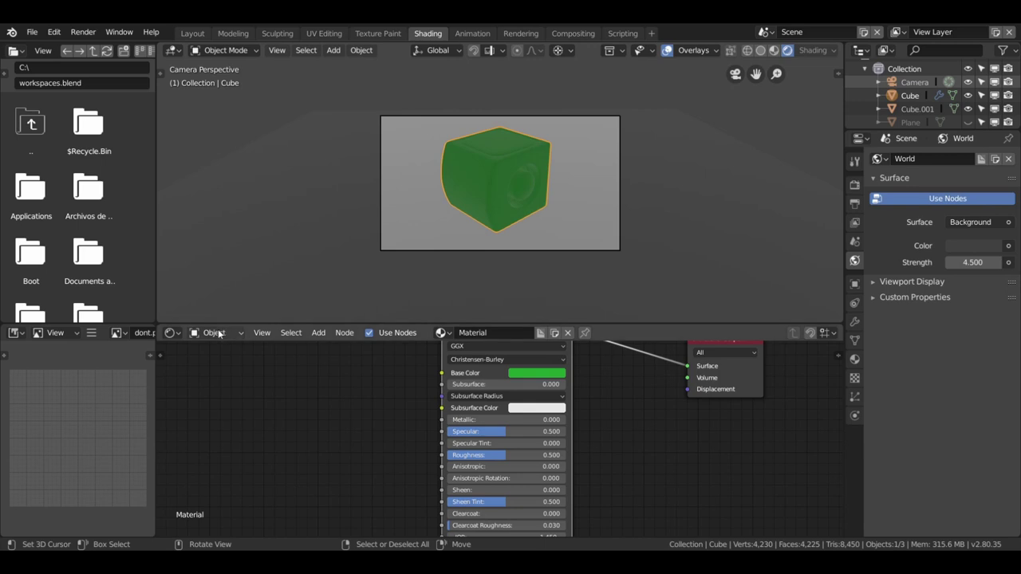
{"action": "left_click", "coordinate": [212, 332]}
{"action": "left_click", "coordinate": [216, 302]}
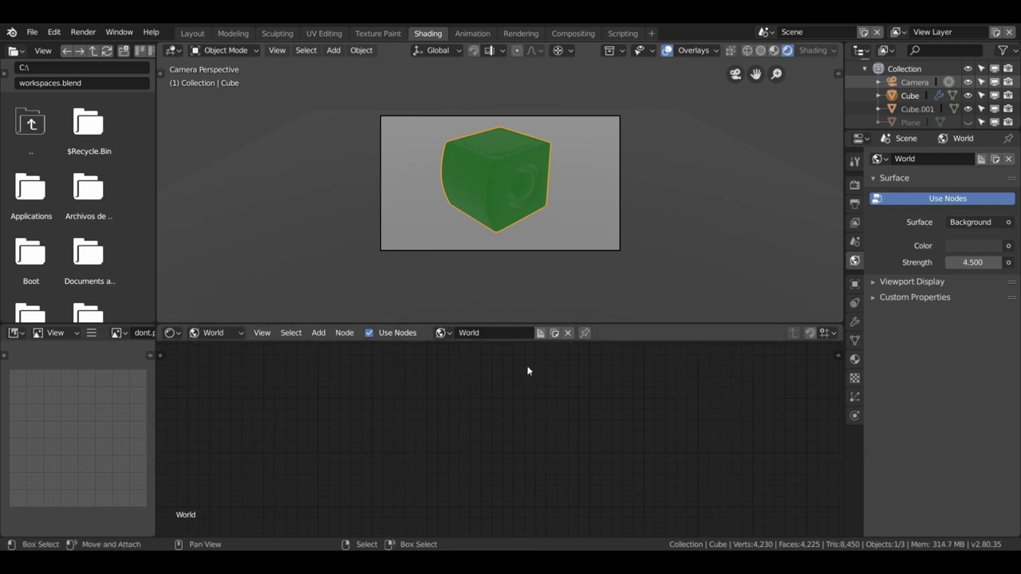
{"action": "key", "text": "Home"}
{"action": "left_click_drag", "start_coordinate": [395, 411], "coordinate": [462, 411]}
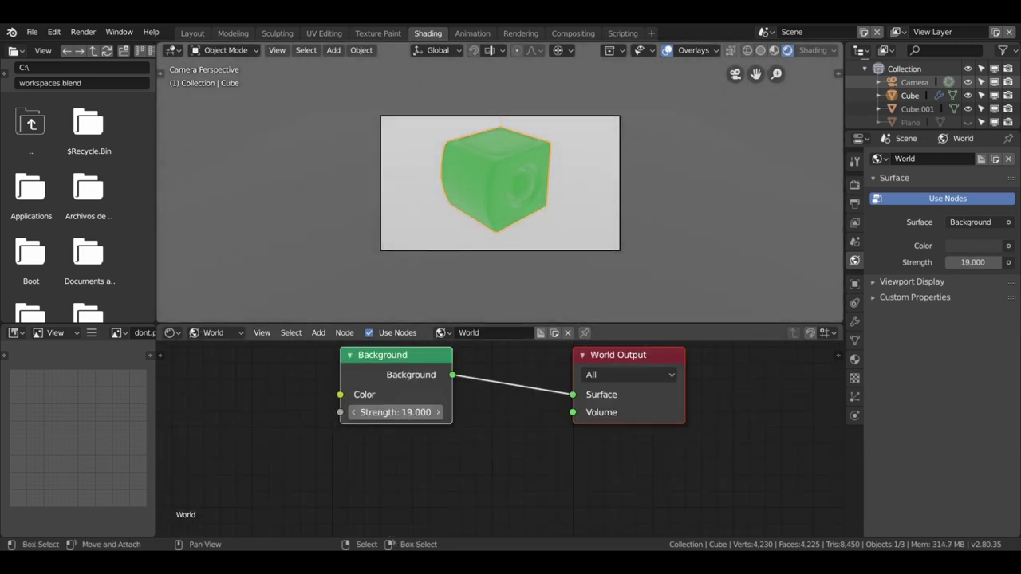
{"action": "mouse_move", "coordinate": [394, 411]}
{"action": "left_mouse_down"}
{"action": "mouse_move", "coordinate": [375, 412]}
{"action": "mouse_move", "coordinate": [397, 412]}
{"action": "left_mouse_up"}
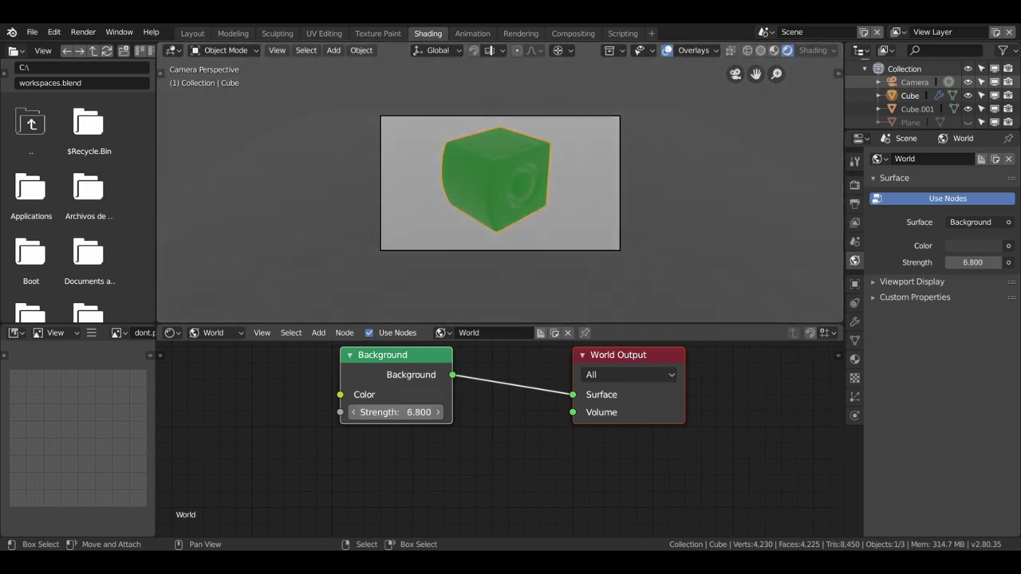
{"action": "mouse_move", "coordinate": [485, 415]}
{"action": "middle_mouse_down"}
{"action": "mouse_move", "coordinate": [645, 431]}
{"action": "mouse_move", "coordinate": [516, 430]}
{"action": "middle_mouse_up"}
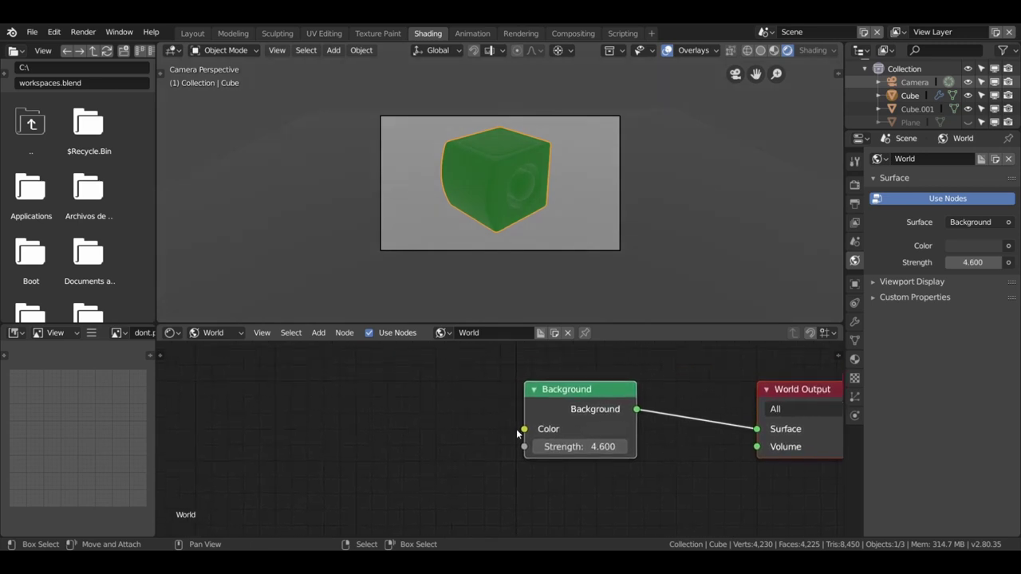
{"action": "key", "text": "shift+a"}
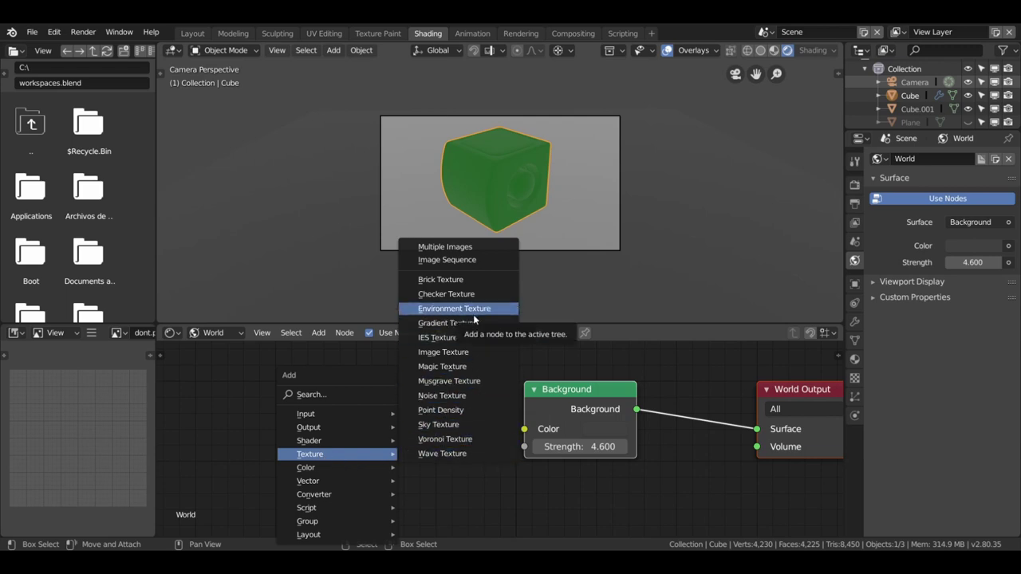
Light the world with an Environment Texture loading music_hall_02_4k.hdr at Background strength 0.7
{"action": "left_click", "coordinate": [428, 310]}
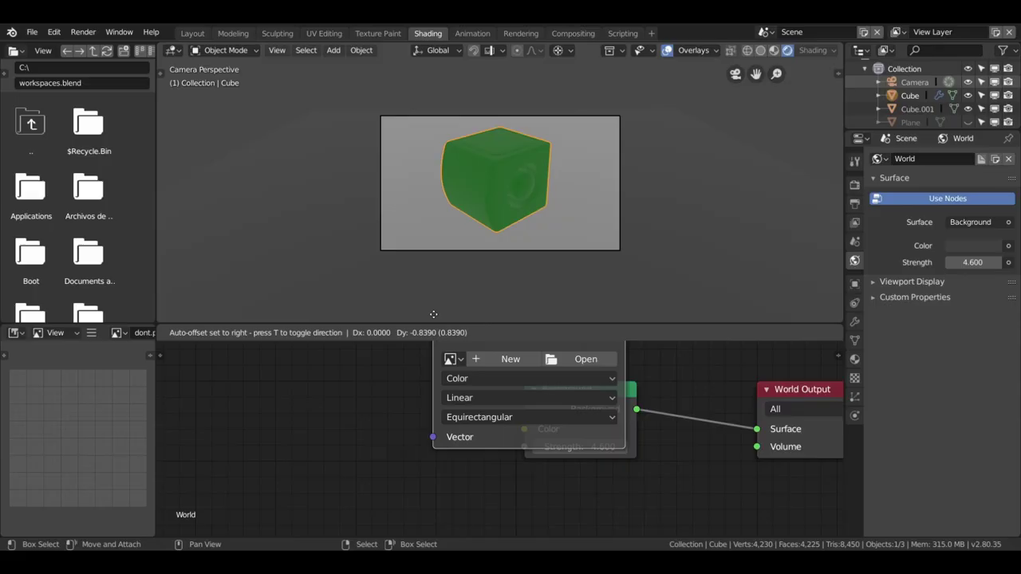
{"action": "left_click", "coordinate": [422, 404]}
{"action": "left_click_drag", "start_coordinate": [457, 401], "coordinate": [524, 429]}
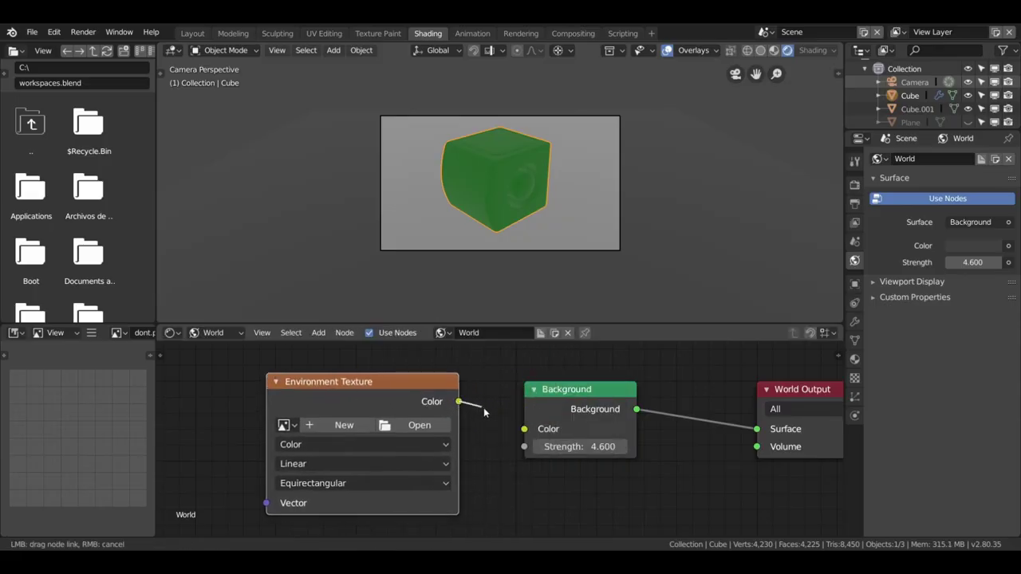
{"action": "left_click", "coordinate": [401, 425]}
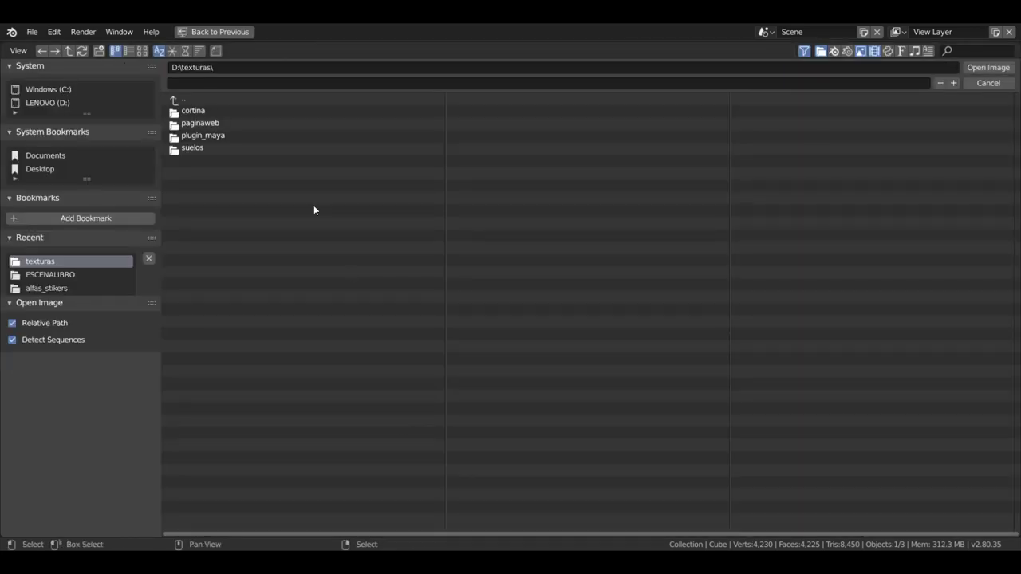
{"action": "left_click", "coordinate": [37, 102]}
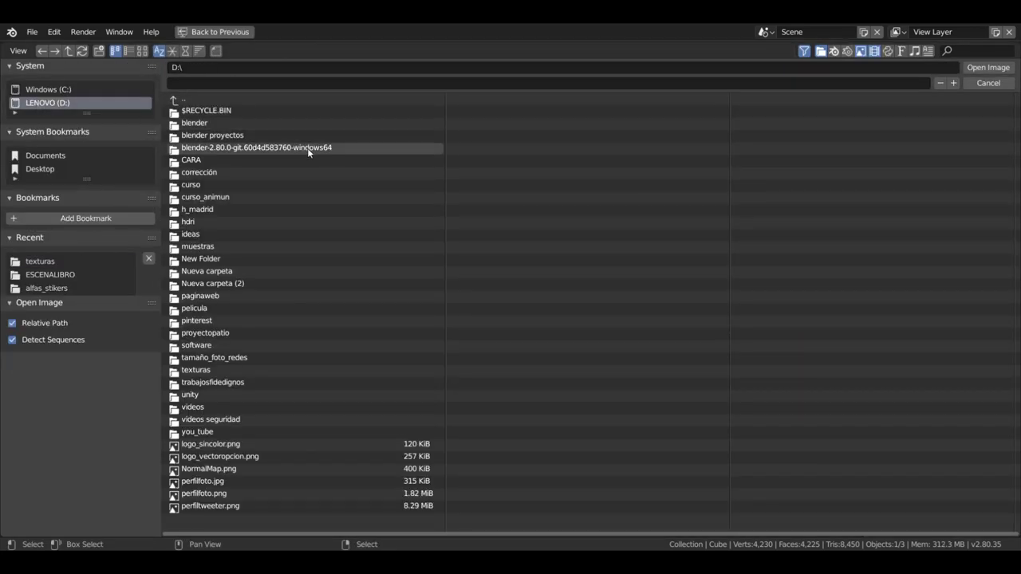
{"action": "left_click", "coordinate": [228, 221]}
{"action": "left_click", "coordinate": [204, 124]}
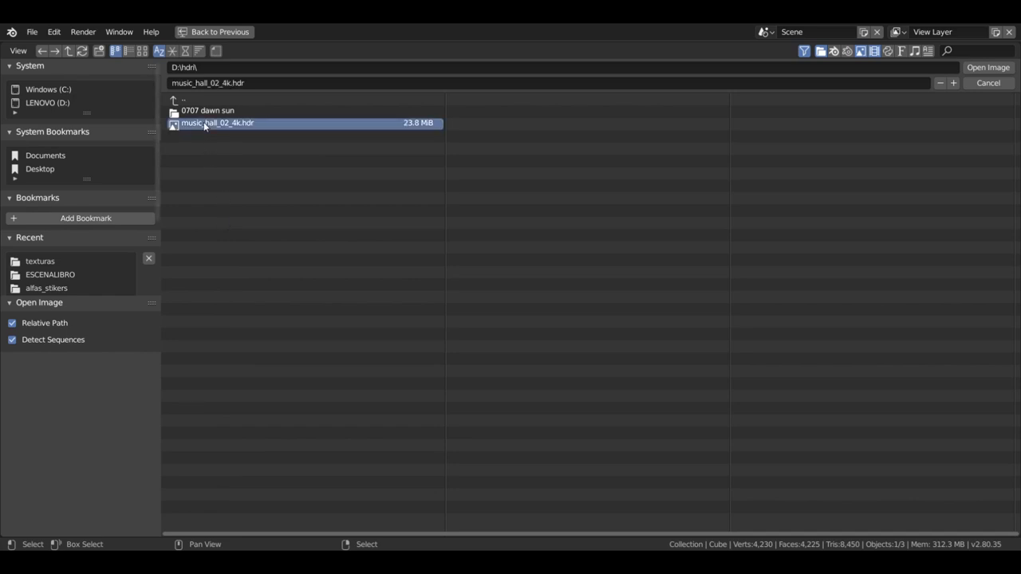
{"action": "double_click", "coordinate": [204, 124]}
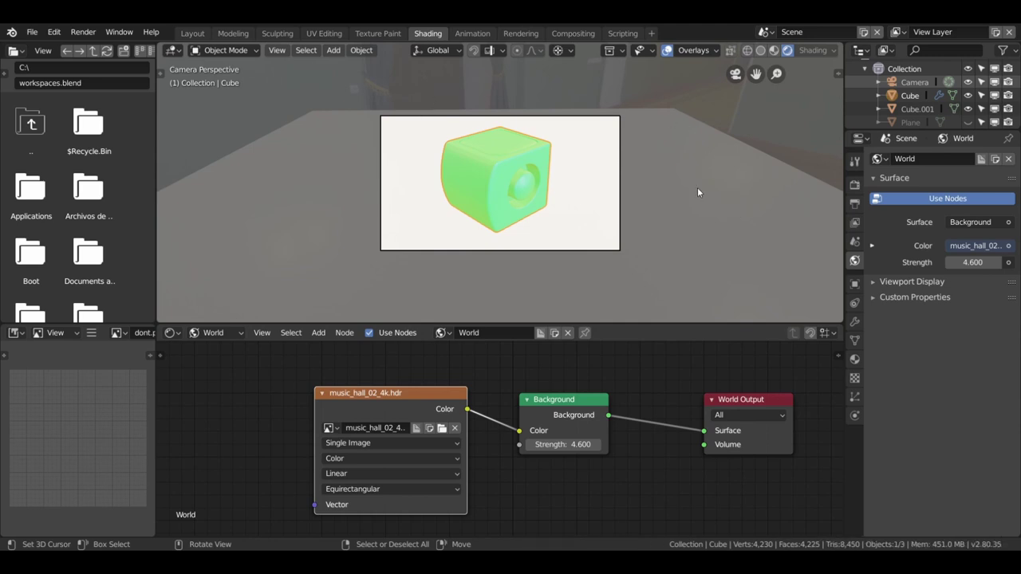
{"action": "left_click_drag", "start_coordinate": [562, 445], "coordinate": [606, 444]}
{"action": "left_click_drag", "start_coordinate": [972, 262], "coordinate": [941, 262]}
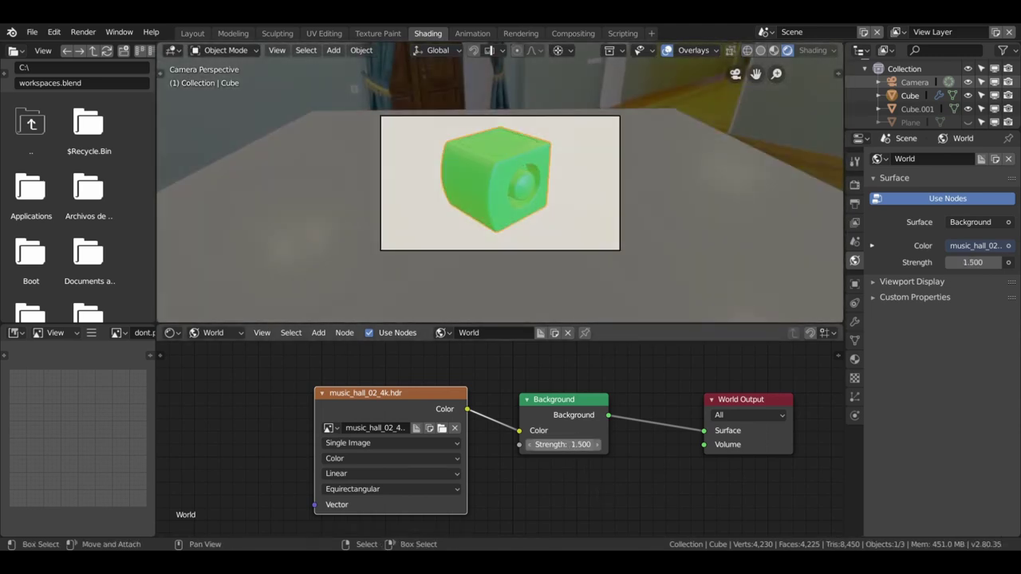
{"action": "left_click_drag", "start_coordinate": [562, 444], "coordinate": [543, 444]}
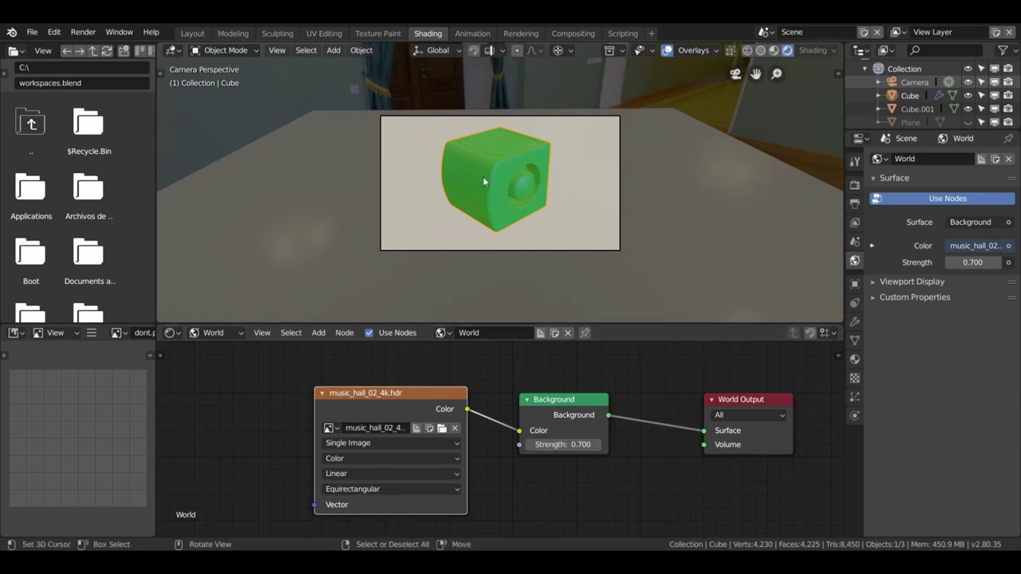
Switch to the object's material nodes and set its roughness to 0.526
{"action": "left_click", "coordinate": [214, 333]}
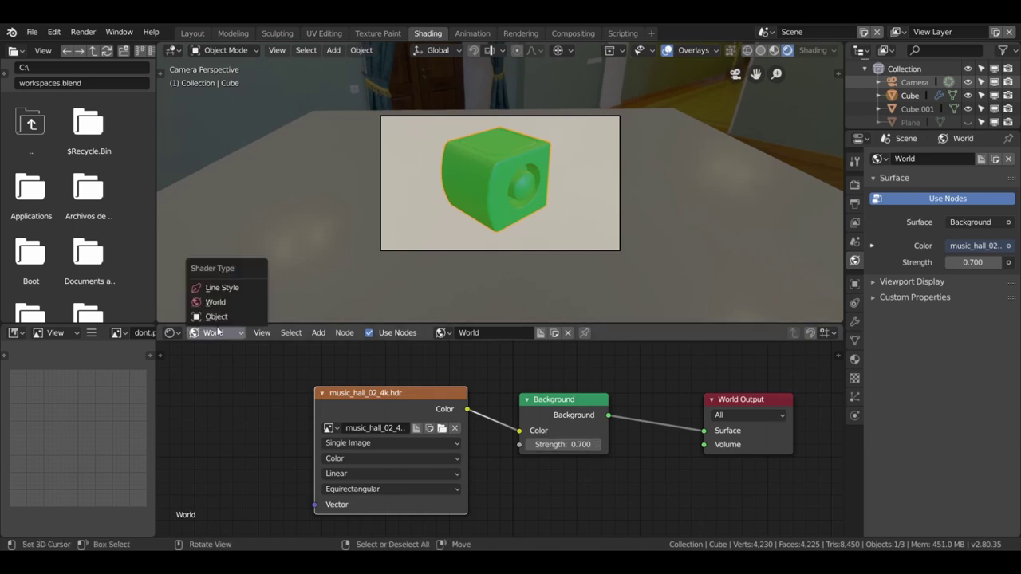
{"action": "left_click", "coordinate": [209, 306]}
{"action": "middle_click_drag", "start_coordinate": [523, 424], "coordinate": [191, 335]}
{"action": "left_click_drag", "start_coordinate": [558, 482], "coordinate": [569, 482]}
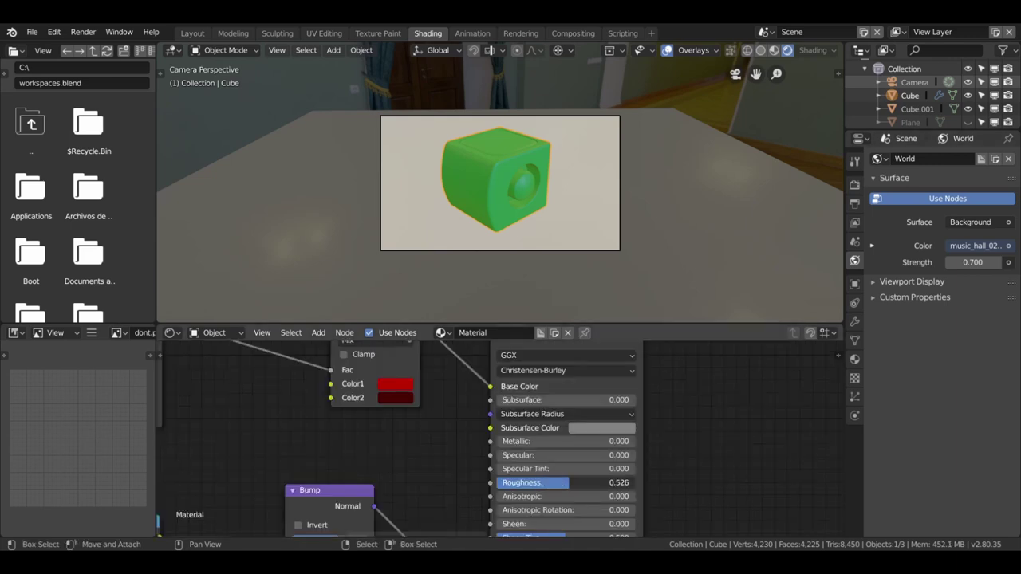
{"action": "left_click", "coordinate": [854, 159]}
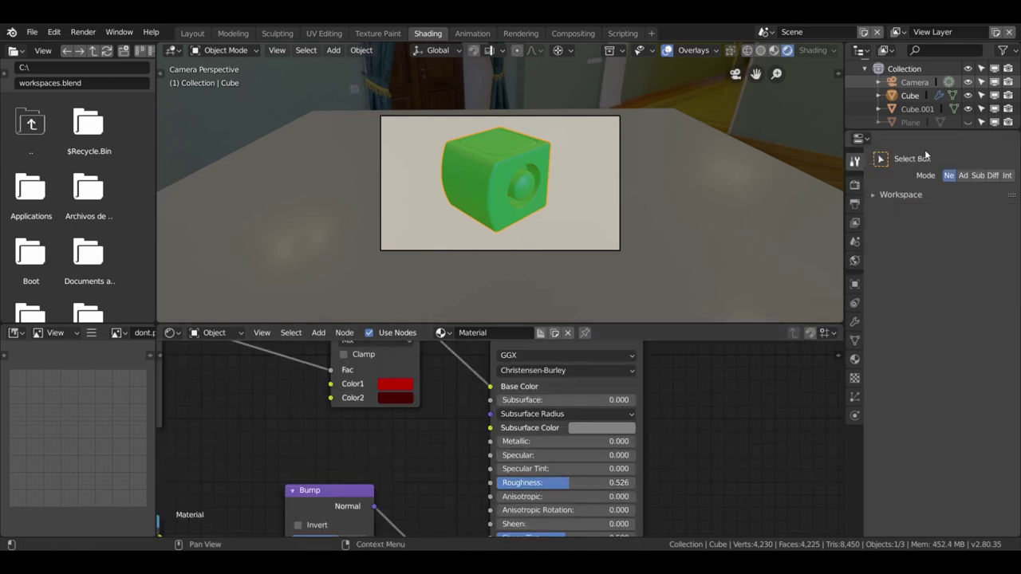
Change the render engine to Cycles
{"action": "left_click", "coordinate": [855, 184]}
{"action": "left_click", "coordinate": [965, 159]}
{"action": "left_click", "coordinate": [962, 117]}
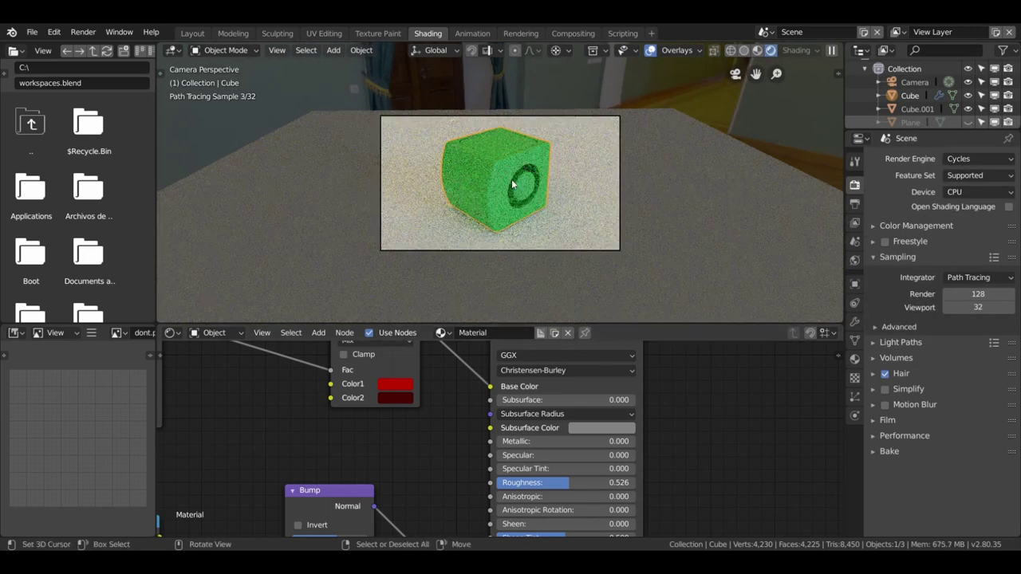
Zoom the camera view in and out to inspect the Cycles preview of the cube
{"action": "scroll", "coordinate": [723, 412], "scroll_direction": "up", "scroll_amount": 1}
{"action": "key", "text": "Home"}
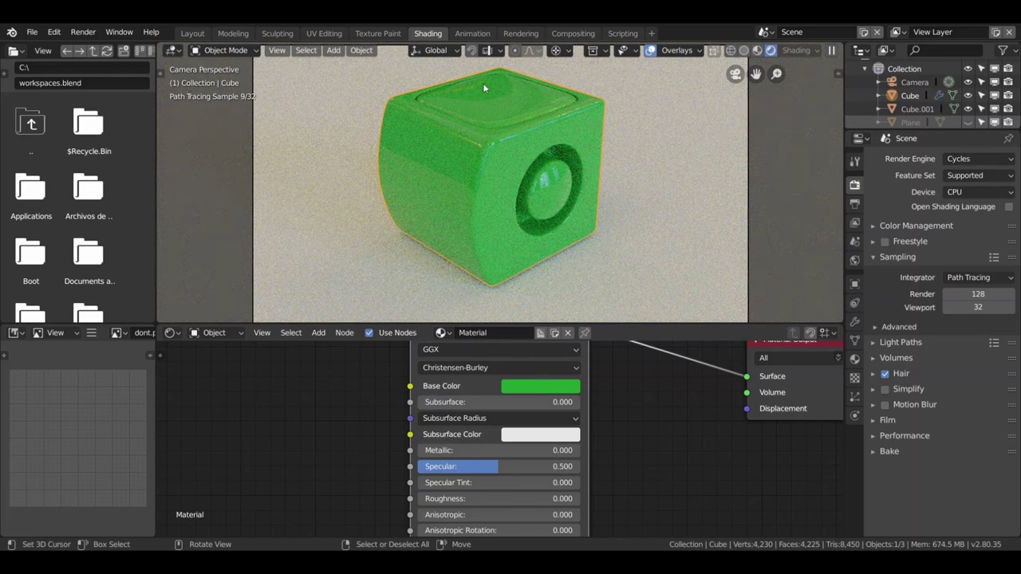
{"action": "scroll", "coordinate": [522, 158], "scroll_direction": "down", "scroll_amount": 5}
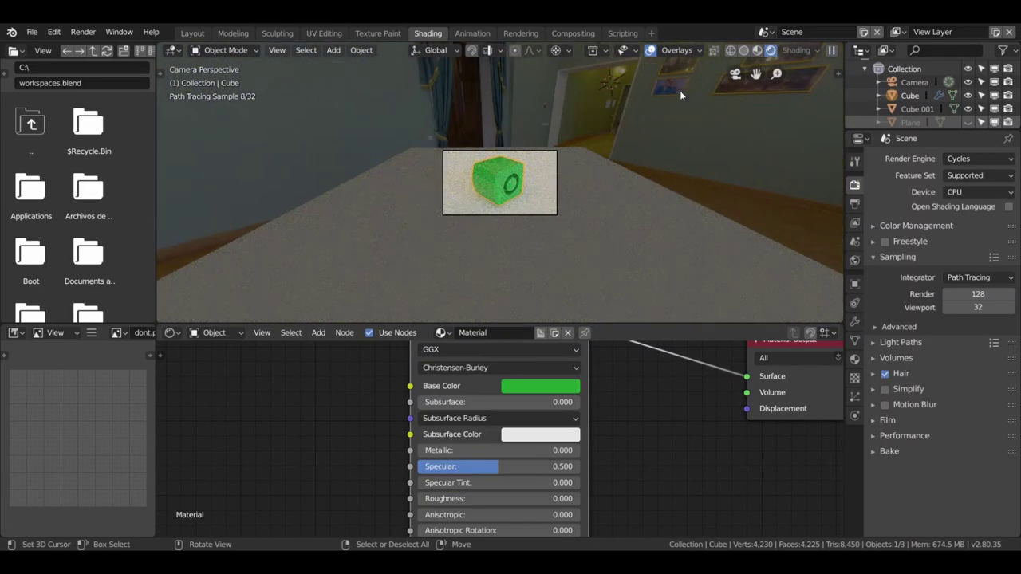
{"action": "scroll", "coordinate": [576, 191], "scroll_direction": "up", "scroll_amount": 5}
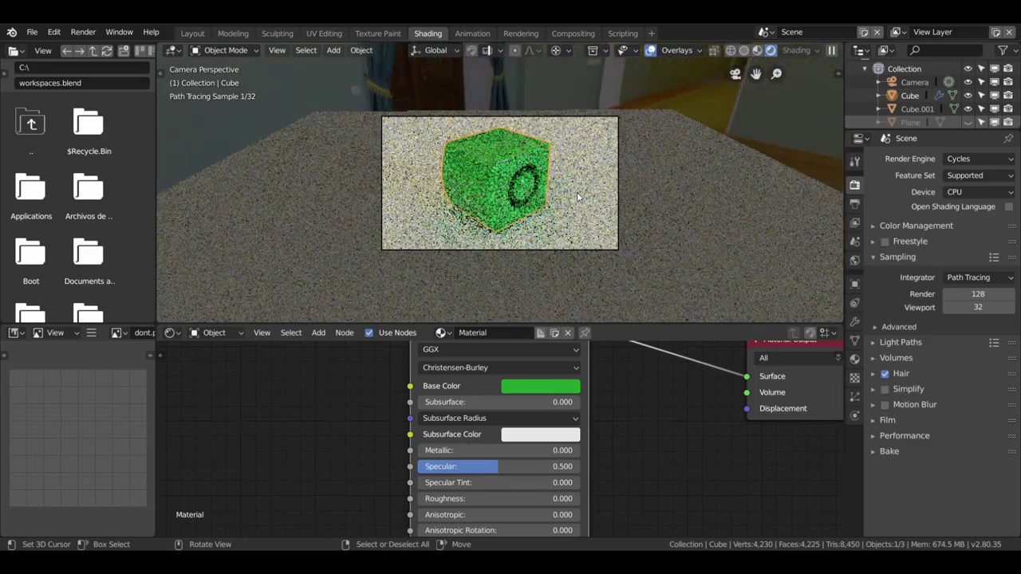
{"action": "scroll", "coordinate": [558, 175], "scroll_direction": "up", "scroll_amount": 3}
{"action": "scroll", "coordinate": [483, 119], "scroll_direction": "up", "scroll_amount": 2}
{"action": "scroll", "coordinate": [504, 127], "scroll_direction": "down", "scroll_amount": 3}
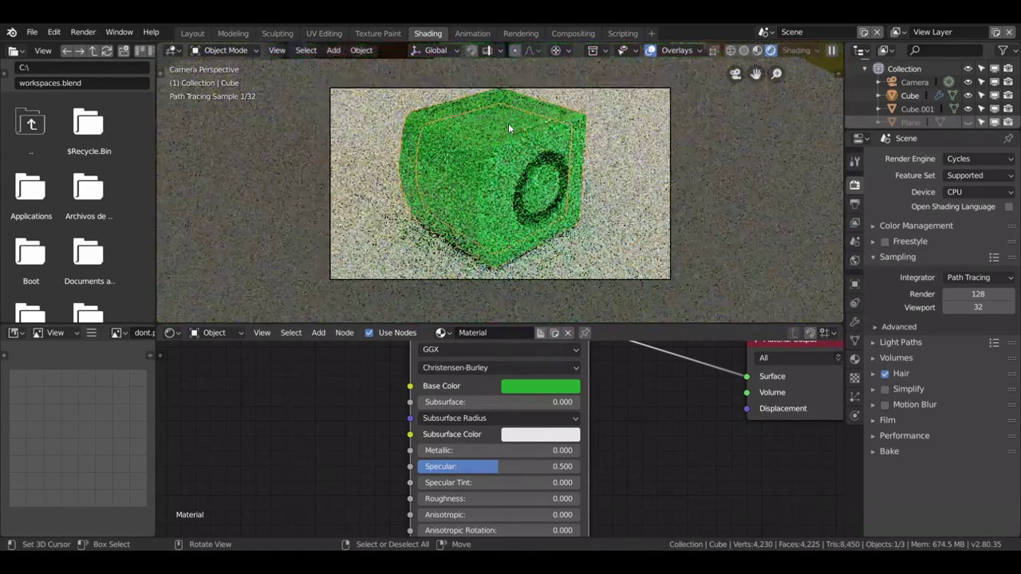
{"action": "scroll", "coordinate": [511, 119], "scroll_direction": "down", "scroll_amount": 4}
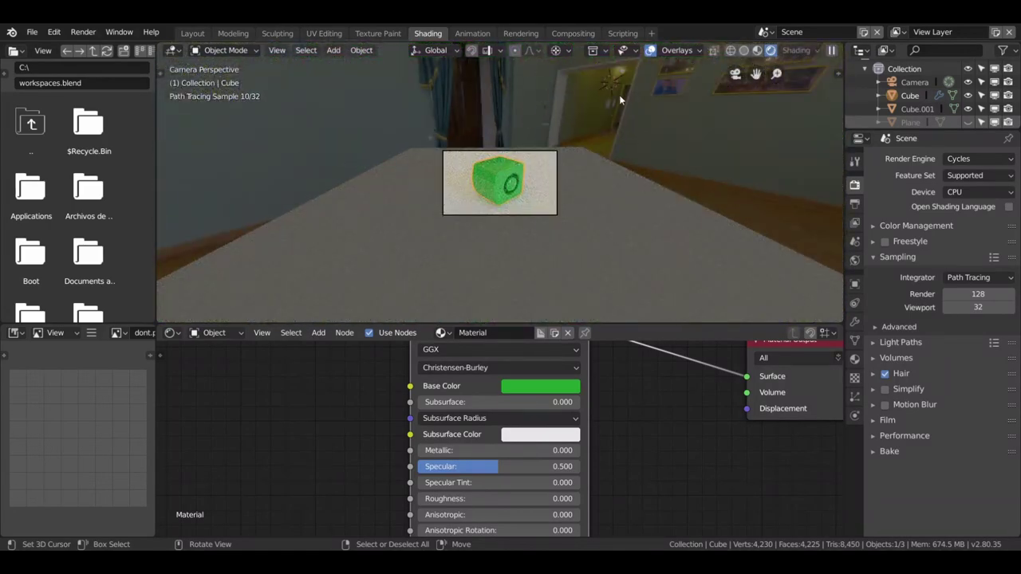
Switch the node editor back to the World's HDRI nodes and frame them
{"action": "left_click", "coordinate": [214, 333]}
{"action": "left_click", "coordinate": [213, 351]}
{"action": "scroll", "coordinate": [462, 415], "scroll_direction": "up", "scroll_amount": 2}
{"action": "middle_click_drag", "start_coordinate": [429, 433], "coordinate": [363, 417]}
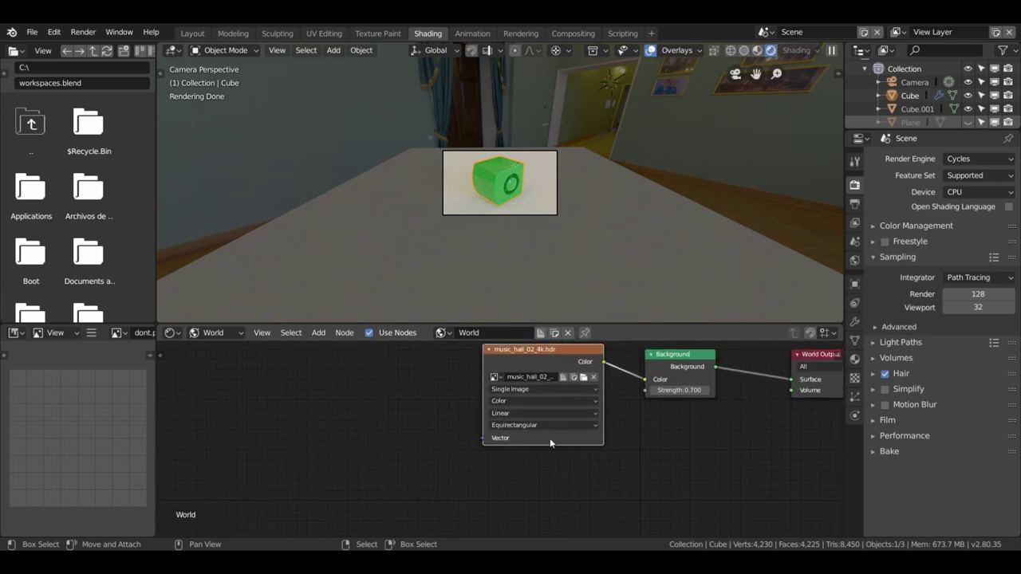
Add Node Wrangler mapping to the HDRI, rotate it 26.8° around Z, and hide it from the camera
{"action": "key", "text": "ctrl+t"}
{"action": "key", "text": "Return"}
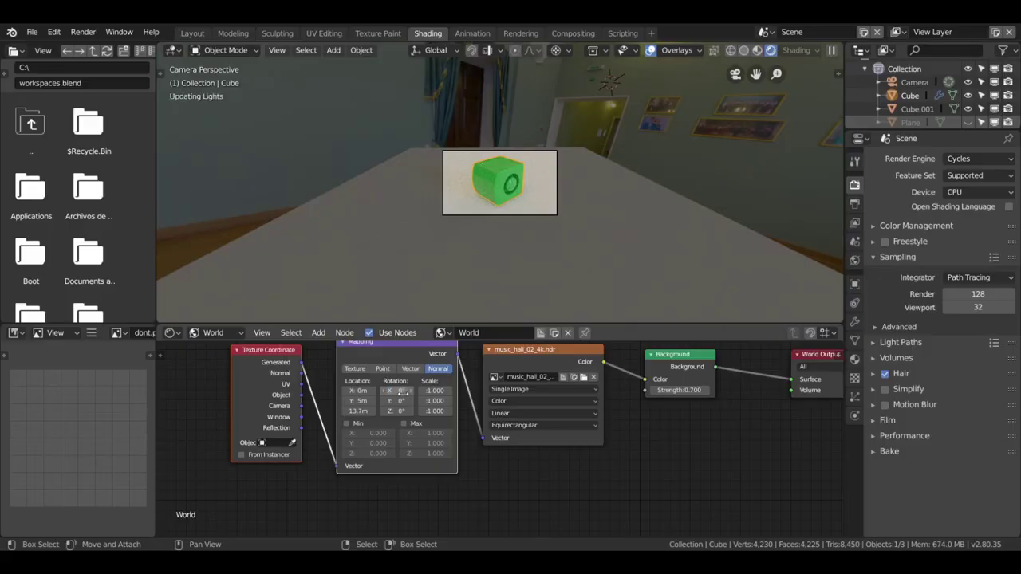
{"action": "left_click_drag", "start_coordinate": [393, 411], "coordinate": [403, 410]}
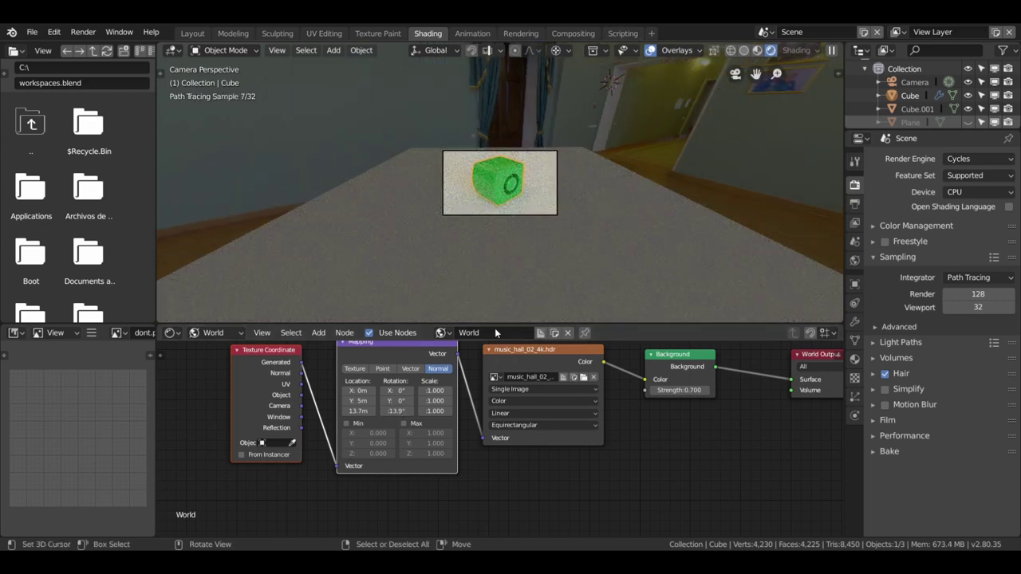
{"action": "left_click_drag", "start_coordinate": [394, 410], "coordinate": [406, 410]}
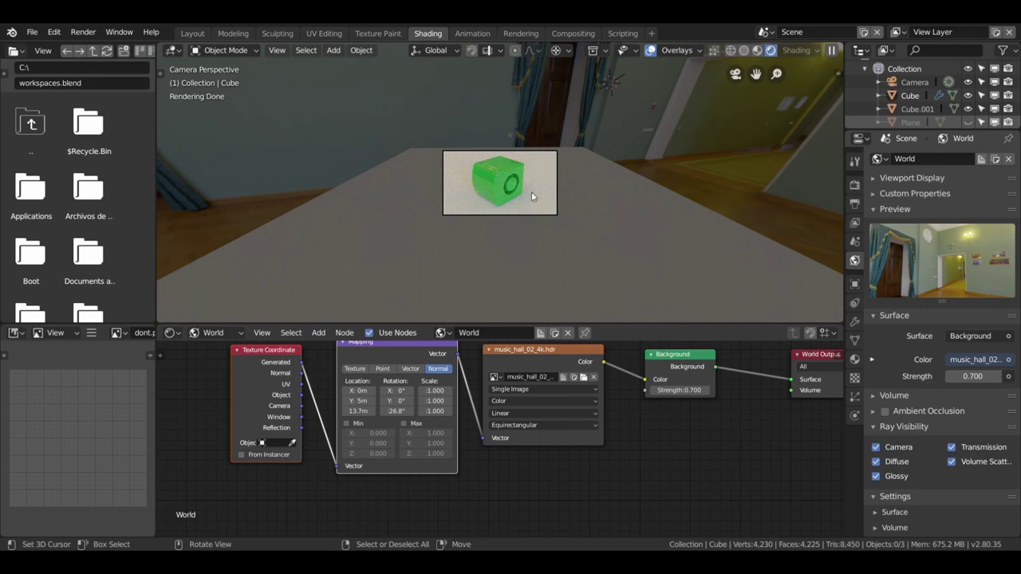
{"action": "scroll", "coordinate": [531, 192], "scroll_direction": "up", "scroll_amount": 5}
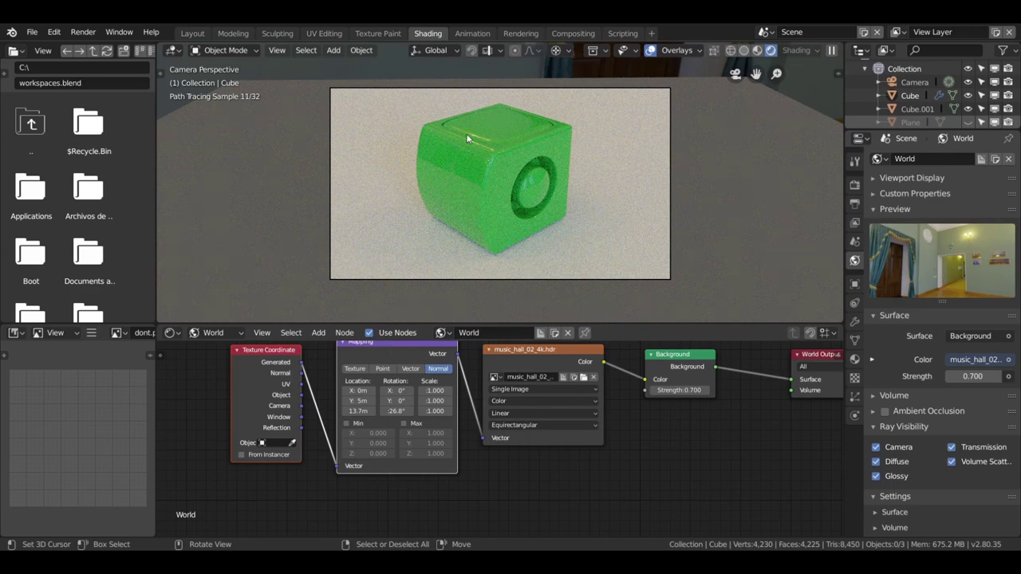
{"action": "scroll", "coordinate": [693, 152], "scroll_direction": "down", "scroll_amount": 3}
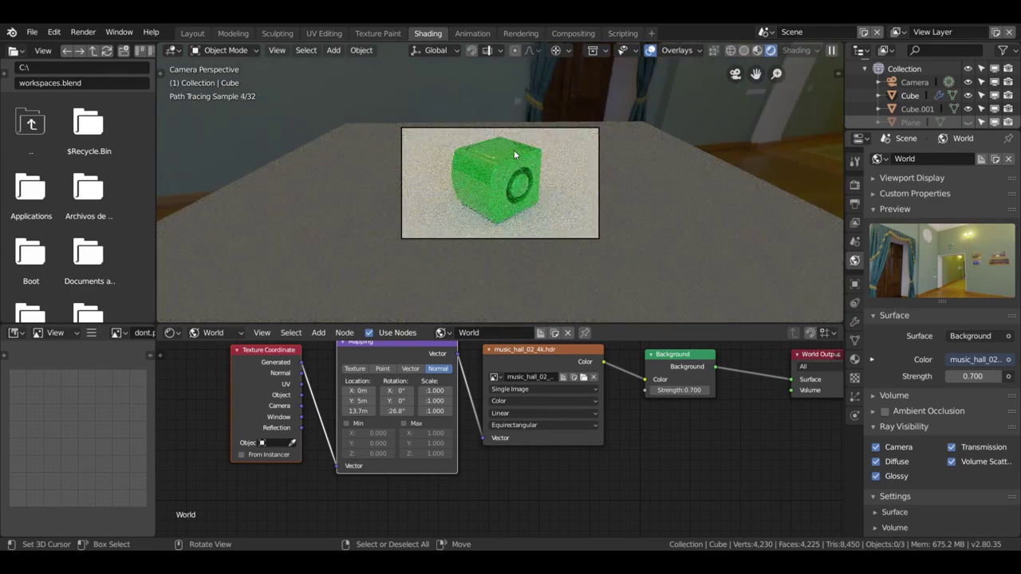
{"action": "scroll", "coordinate": [488, 185], "scroll_direction": "up", "scroll_amount": 3}
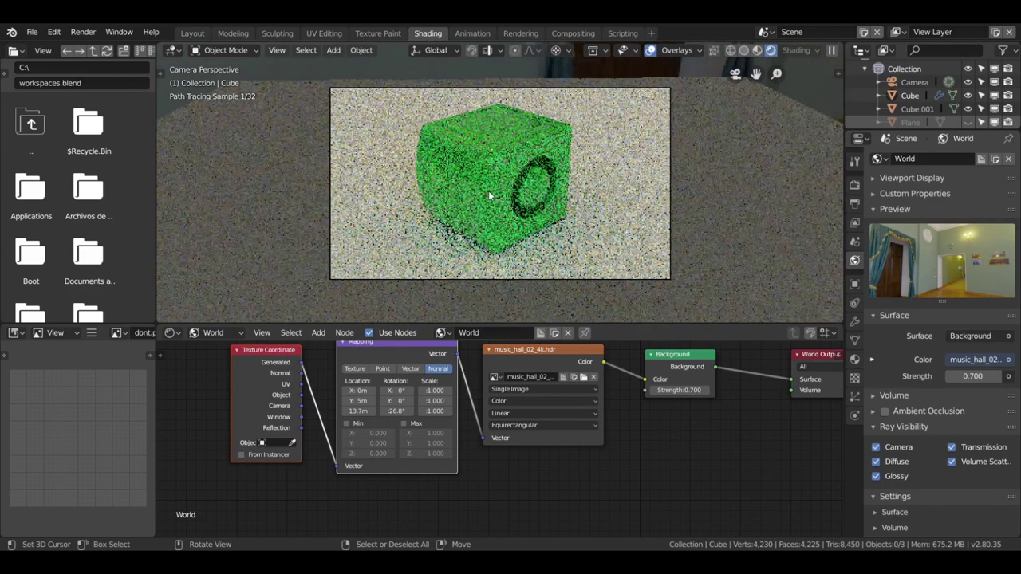
{"action": "left_click", "coordinate": [875, 448]}
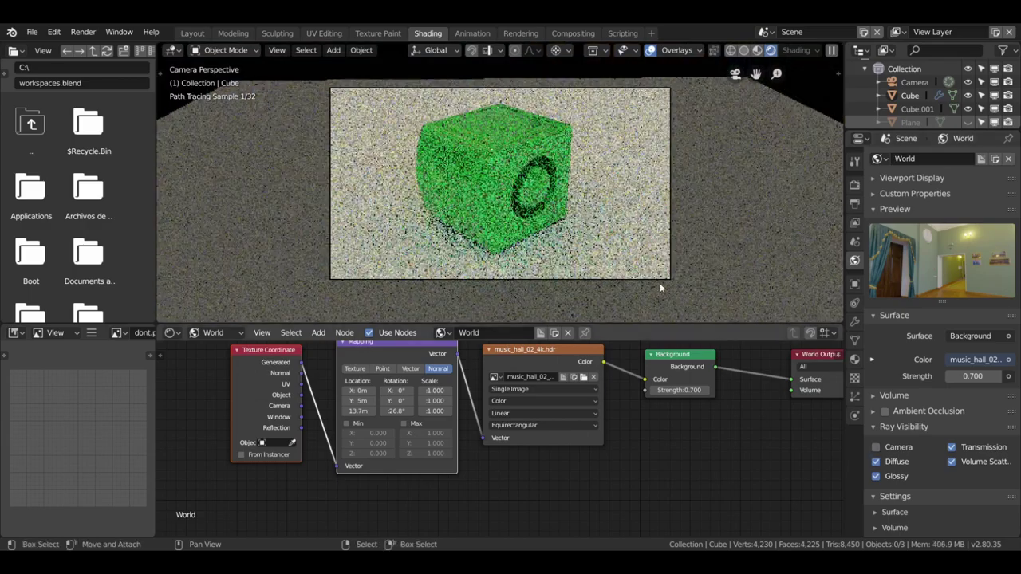
Zoom the view to check the HDRI-lit cube against the dark backdrop
{"action": "scroll", "coordinate": [642, 219], "scroll_direction": "down", "scroll_amount": 3}
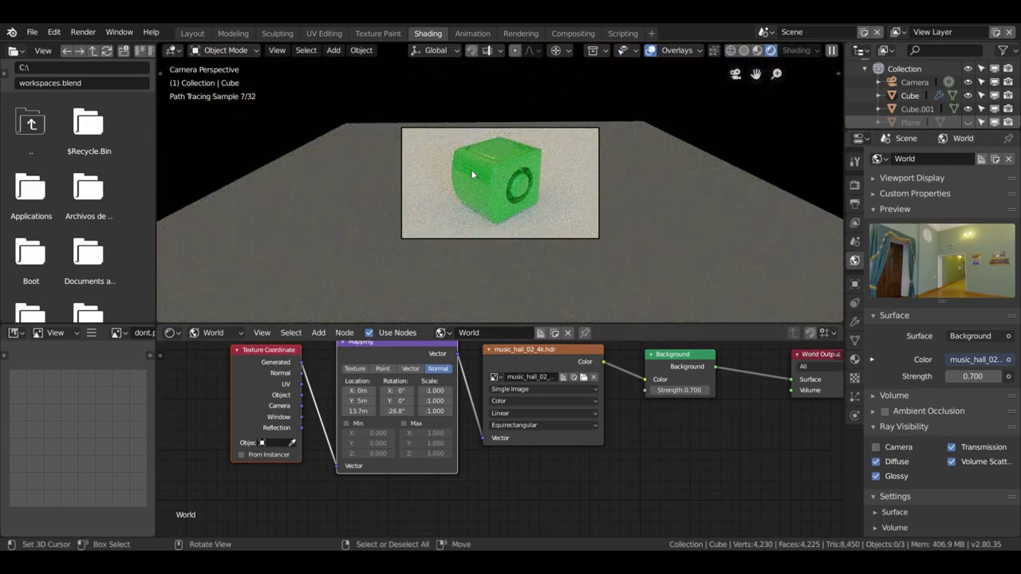
{"action": "scroll", "coordinate": [635, 480], "scroll_direction": "down", "scroll_amount": 2}
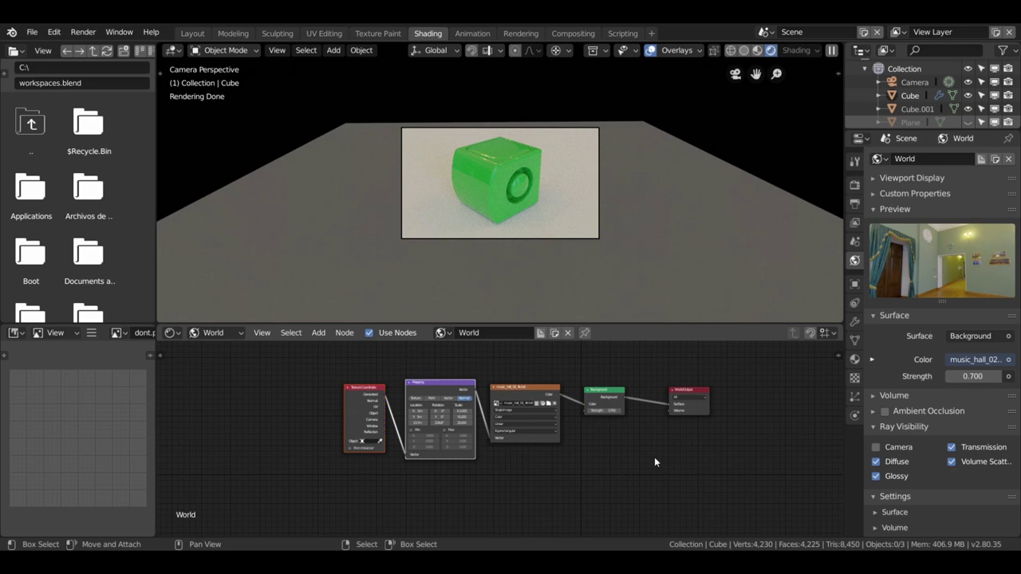
{"action": "scroll", "coordinate": [652, 193], "scroll_direction": "up", "scroll_amount": 2}
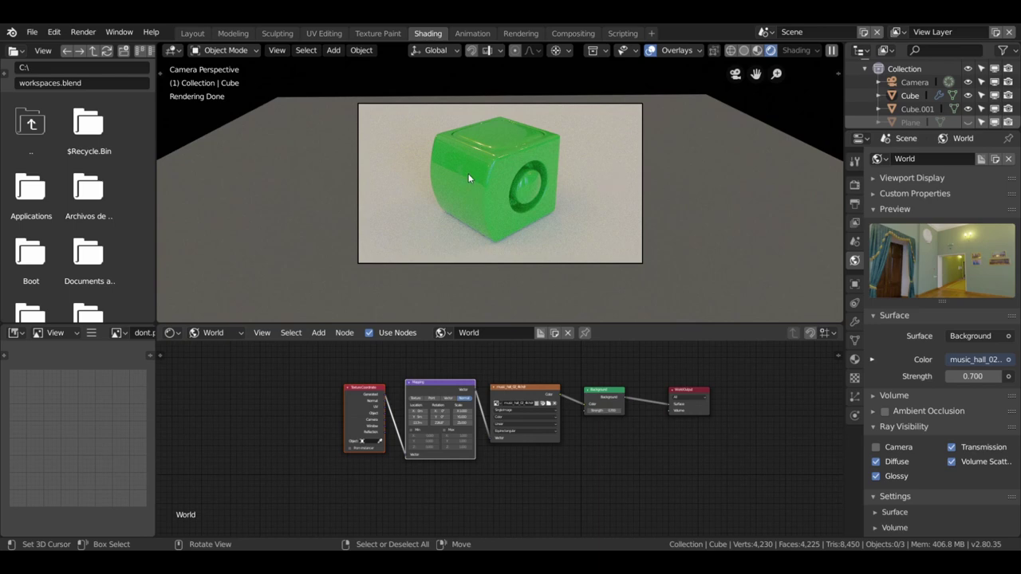
{"action": "key", "text": "Home"}
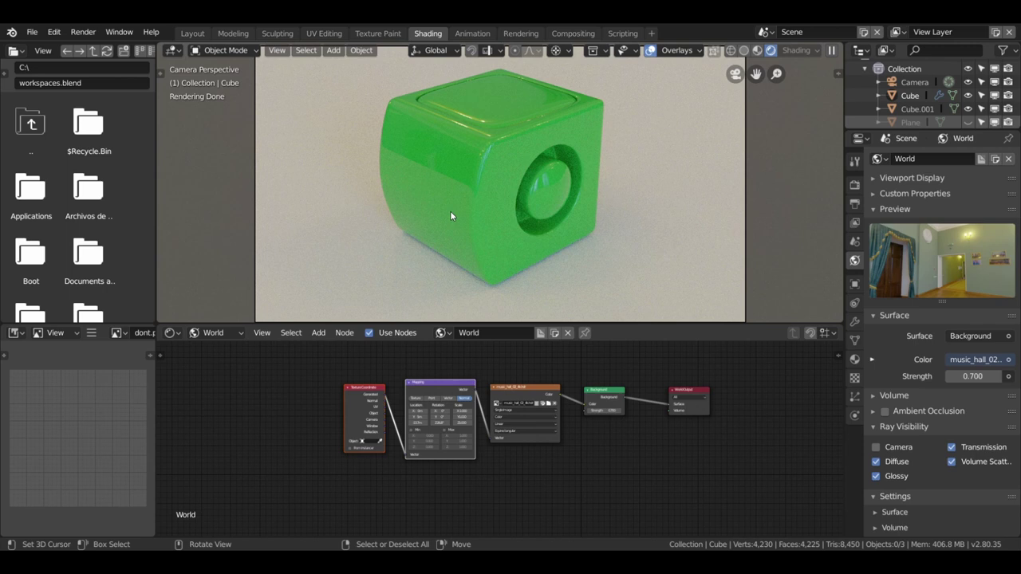
Select the cube and switch the viewport shading from Solid to Wireframe
{"action": "left_click", "coordinate": [519, 177]}
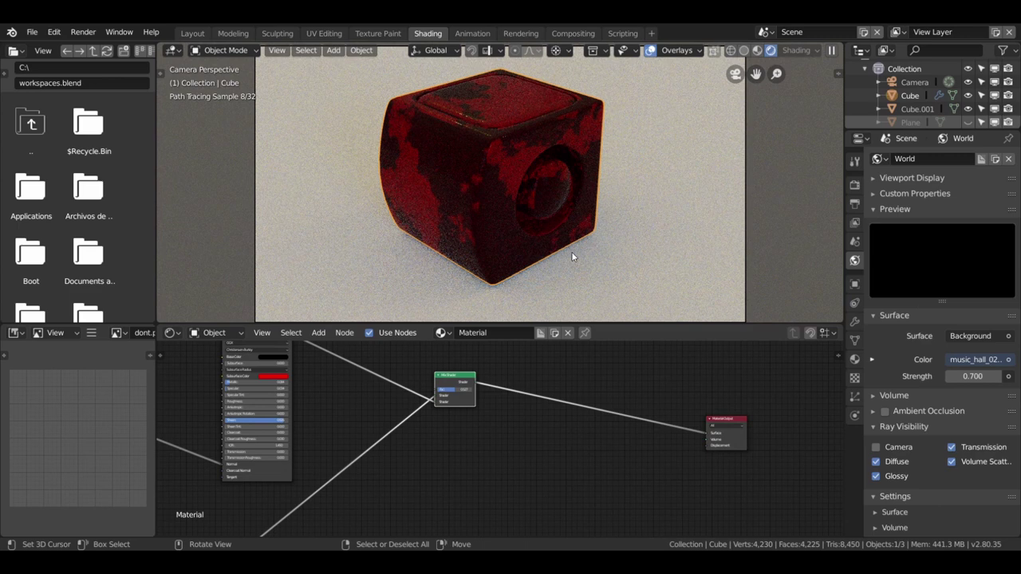
{"action": "scroll", "coordinate": [495, 193], "scroll_direction": "down", "scroll_amount": 3}
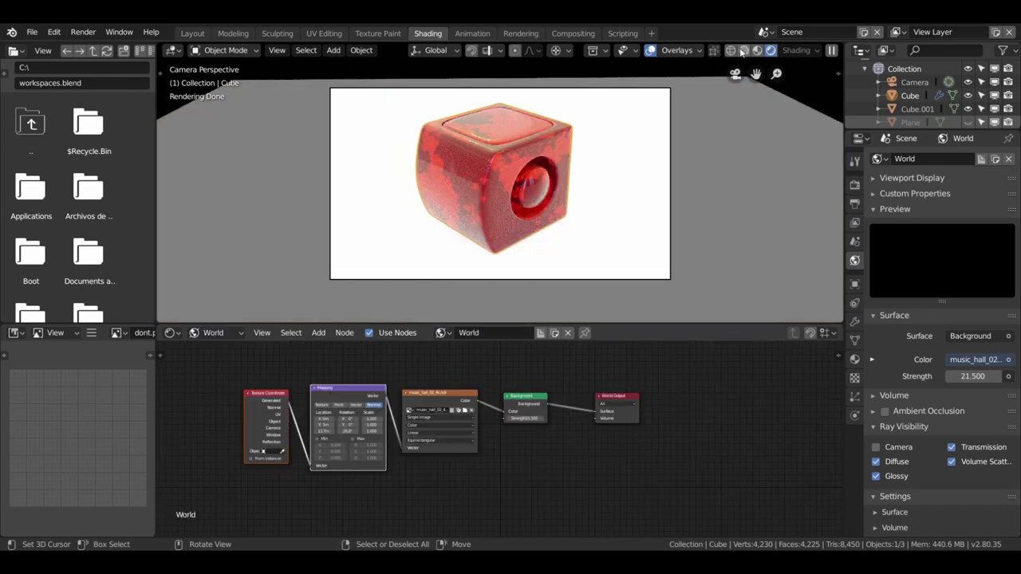
{"action": "left_click", "coordinate": [744, 49]}
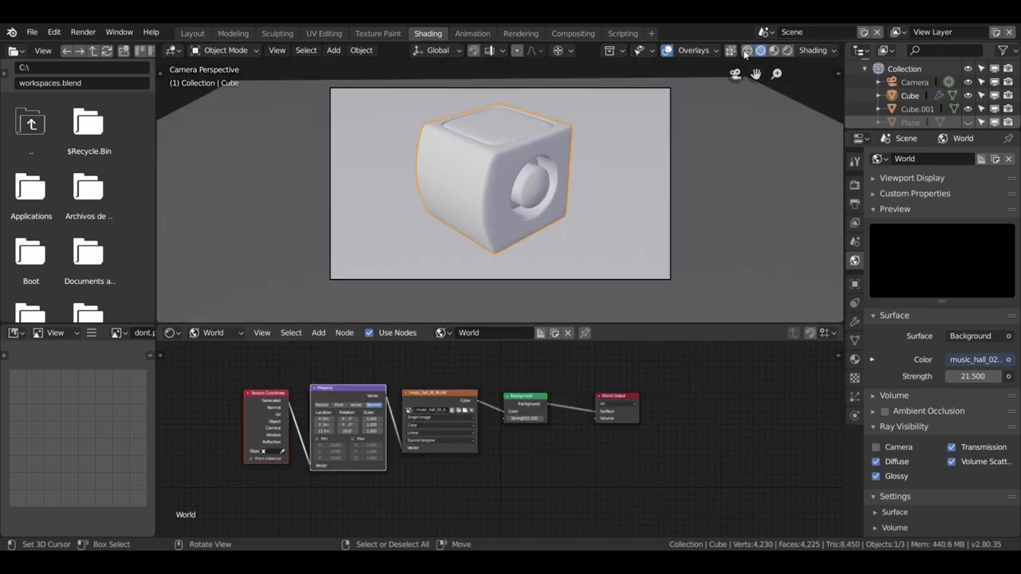
{"action": "left_click", "coordinate": [747, 49]}
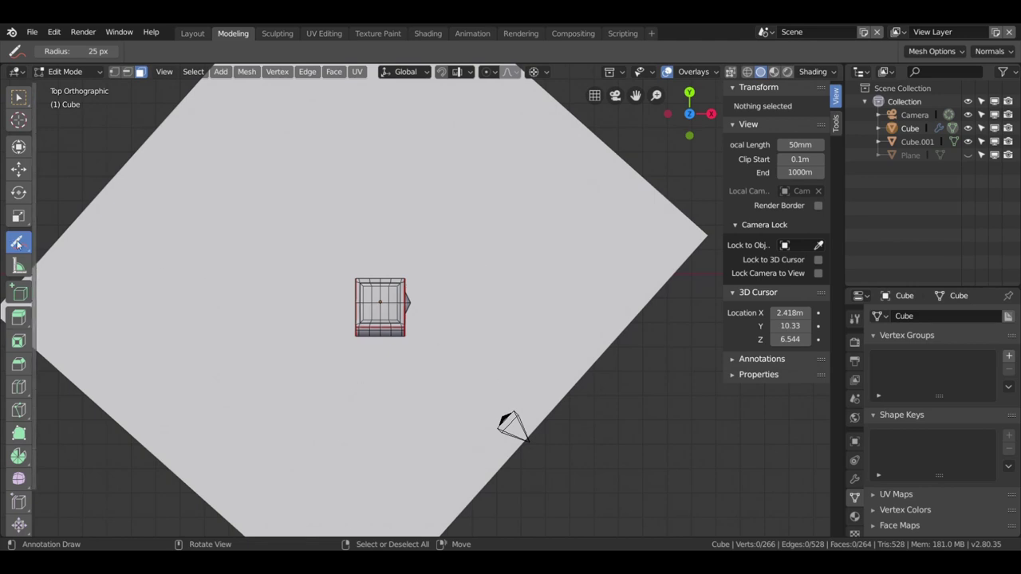
Annotate lines from the cube to the camera and a light circle with rays toward the cube
{"action": "left_click_drag", "start_coordinate": [28, 245], "coordinate": [100, 325]}
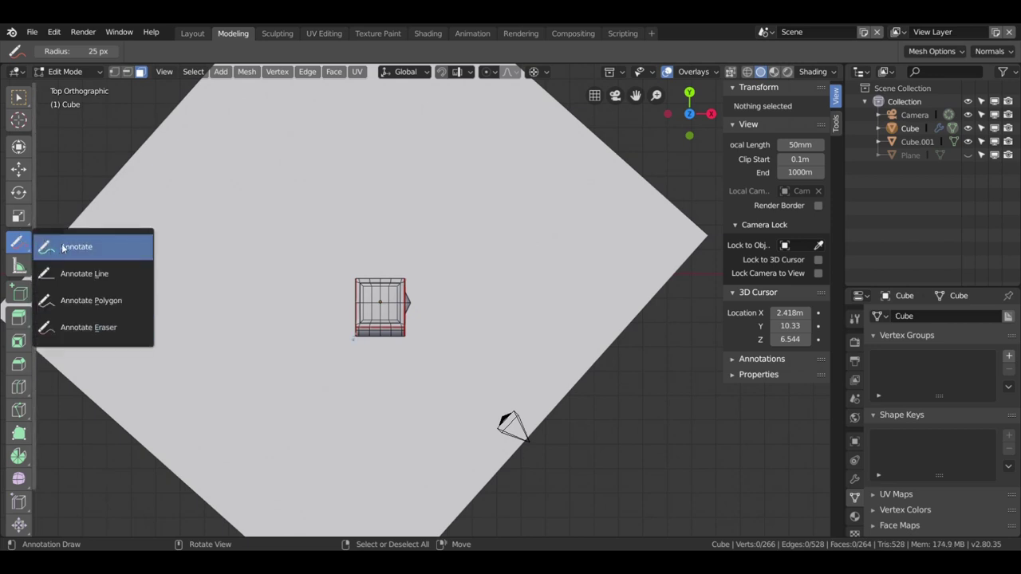
{"action": "left_click_drag", "start_coordinate": [19, 243], "coordinate": [63, 245]}
{"action": "left_click_drag", "start_coordinate": [359, 344], "coordinate": [503, 419]}
{"action": "left_click_drag", "start_coordinate": [408, 281], "coordinate": [506, 417]}
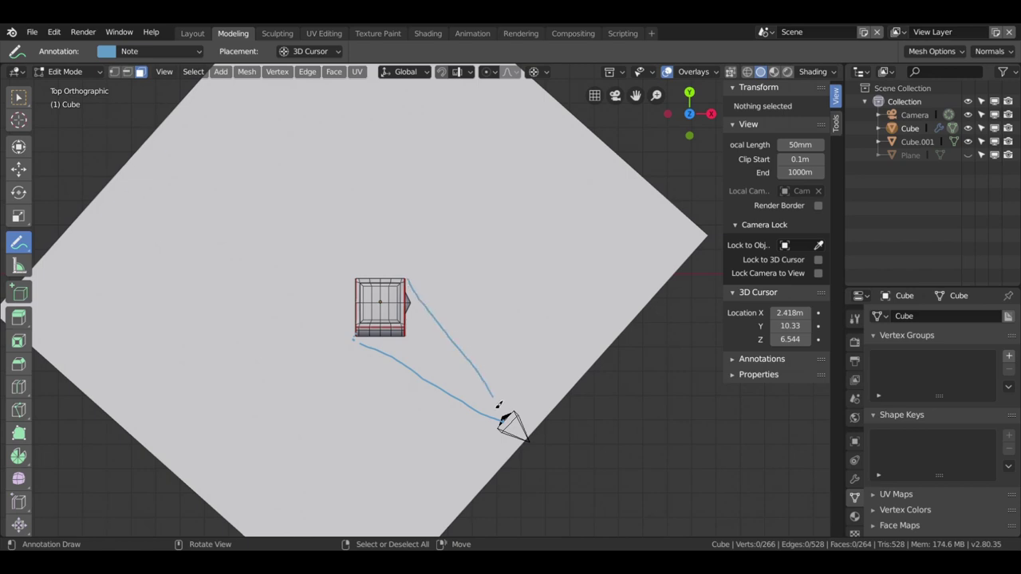
{"action": "mouse_move", "coordinate": [524, 323]}
{"action": "left_mouse_down"}
{"action": "mouse_move", "coordinate": [541, 337]}
{"action": "mouse_move", "coordinate": [525, 335]}
{"action": "mouse_move", "coordinate": [587, 323]}
{"action": "left_mouse_up"}
{"action": "mouse_move", "coordinate": [520, 327]}
{"action": "left_mouse_down"}
{"action": "mouse_move", "coordinate": [414, 310]}
{"action": "mouse_move", "coordinate": [411, 335]}
{"action": "left_mouse_up"}
{"action": "left_click_drag", "start_coordinate": [518, 330], "coordinate": [405, 322]}
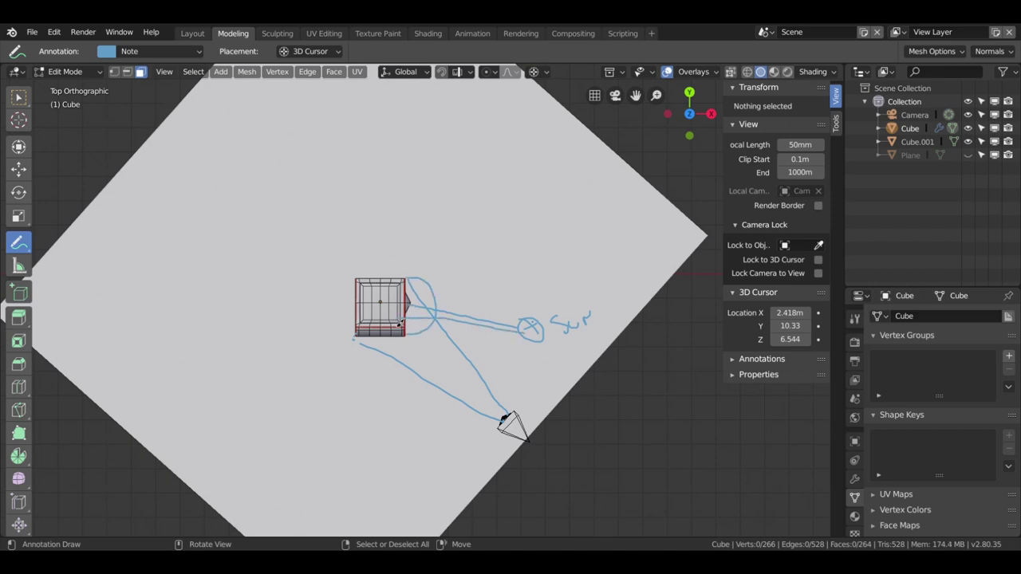
{"action": "left_click_drag", "start_coordinate": [407, 281], "coordinate": [515, 320]}
Sketch light markers at the plane's lower left and top, linking all three into a triangle
{"action": "left_click_drag", "start_coordinate": [380, 360], "coordinate": [379, 339]}
{"action": "left_click_drag", "start_coordinate": [369, 351], "coordinate": [388, 349]}
{"action": "left_click_drag", "start_coordinate": [222, 421], "coordinate": [233, 425]}
{"action": "mouse_move", "coordinate": [343, 144]}
{"action": "left_mouse_down"}
{"action": "mouse_move", "coordinate": [321, 142]}
{"action": "mouse_move", "coordinate": [342, 144]}
{"action": "left_mouse_up"}
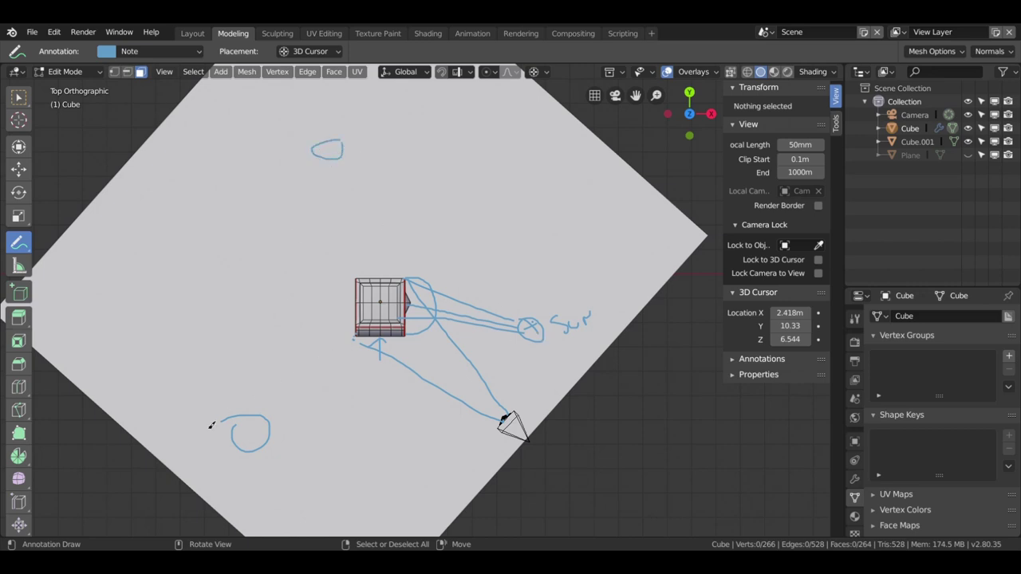
{"action": "left_click_drag", "start_coordinate": [250, 431], "coordinate": [323, 146]}
{"action": "left_click_drag", "start_coordinate": [245, 429], "coordinate": [526, 325]}
{"action": "mouse_move", "coordinate": [325, 143]}
{"action": "left_mouse_down"}
{"action": "mouse_move", "coordinate": [449, 221]}
{"action": "mouse_move", "coordinate": [565, 316]}
{"action": "mouse_move", "coordinate": [524, 325]}
{"action": "left_mouse_up"}
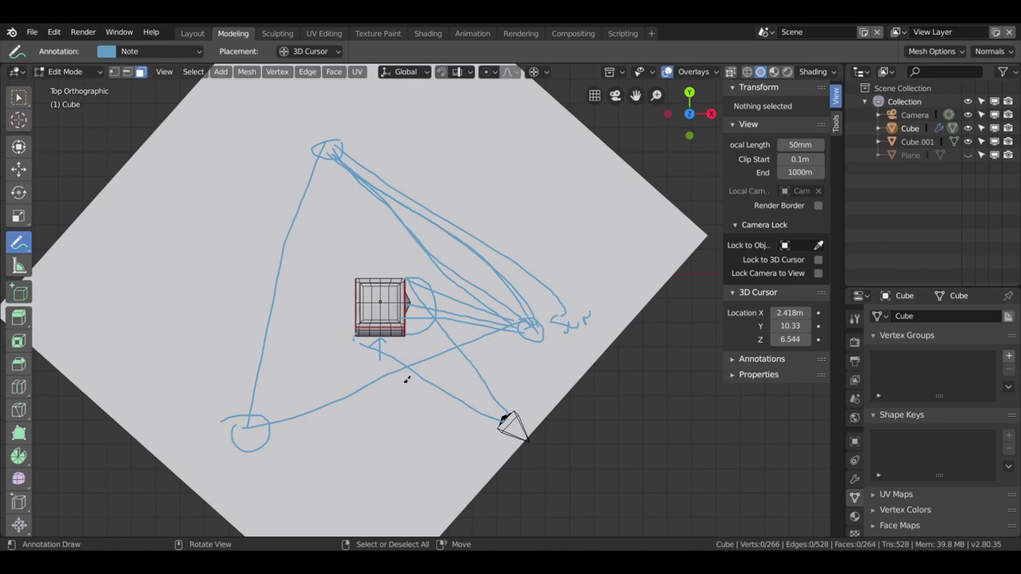
{"action": "left_click_drag", "start_coordinate": [238, 448], "coordinate": [260, 422]}
{"action": "left_click_drag", "start_coordinate": [365, 337], "coordinate": [410, 351]}
{"action": "mouse_move", "coordinate": [315, 120]}
{"action": "left_mouse_down"}
{"action": "mouse_move", "coordinate": [376, 109]}
{"action": "mouse_move", "coordinate": [316, 102]}
{"action": "left_mouse_up"}
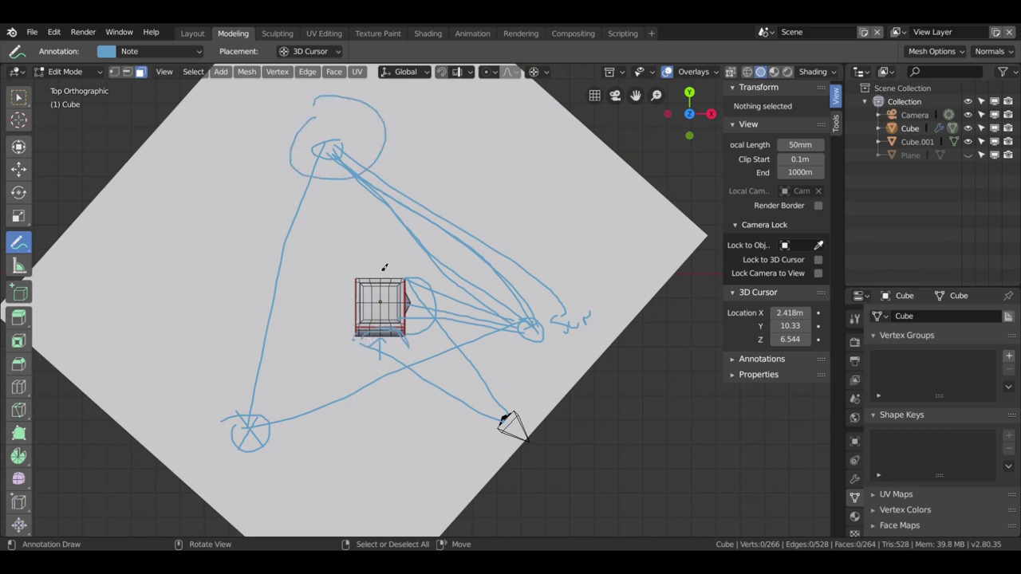
{"action": "left_click_drag", "start_coordinate": [376, 271], "coordinate": [374, 272]}
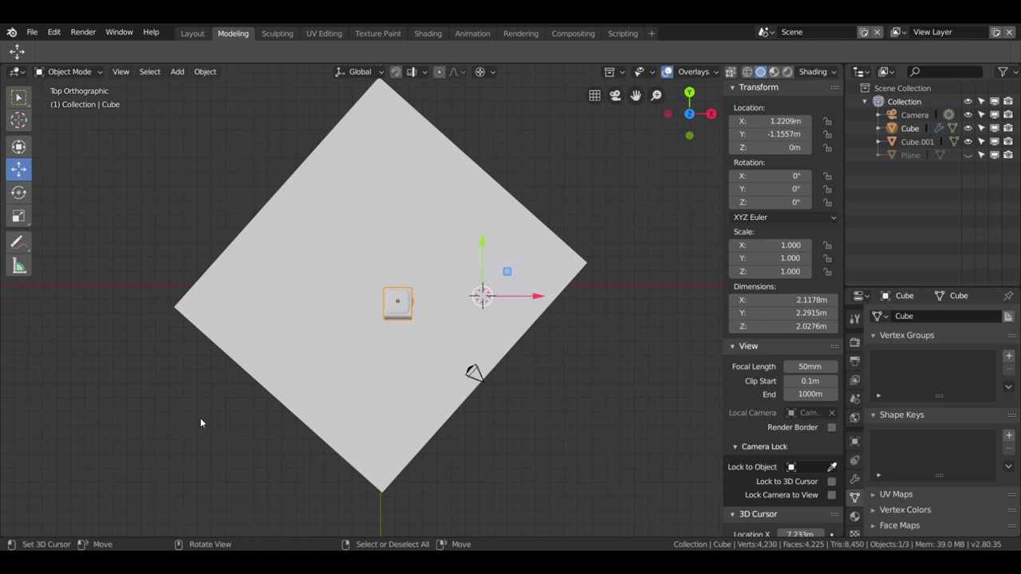
Nudge the cube along Y, then add a sun light and shift it 0.8 m along X, then along Y and X
{"action": "left_click_drag", "start_coordinate": [482, 271], "coordinate": [485, 256]}
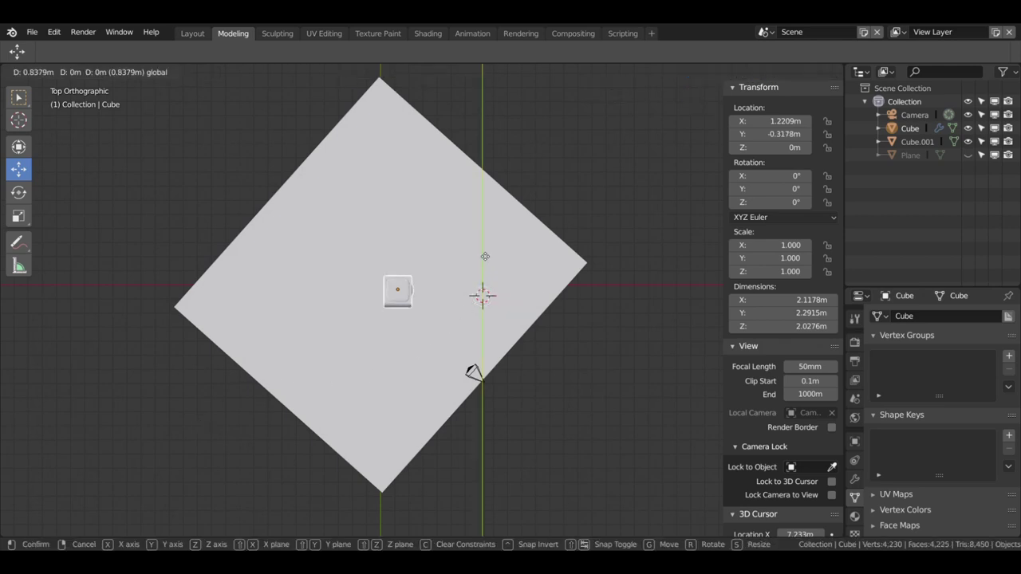
{"action": "right_click", "coordinate": [484, 305], "text": "shift"}
{"action": "key", "text": "shift+a"}
{"action": "type", "text": "gx0.8"}
{"action": "key", "text": "Return"}
{"action": "key", "text": "g"}
{"action": "key", "text": "y"}
{"action": "left_click", "coordinate": [494, 258]}
{"action": "key", "text": "g"}
{"action": "key", "text": "x"}
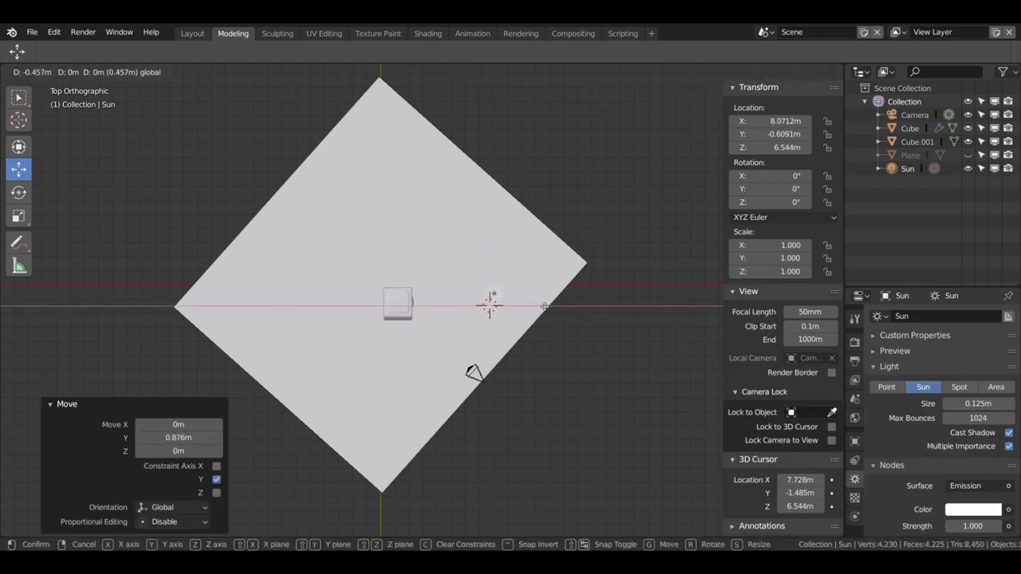
{"action": "left_click", "coordinate": [539, 307]}
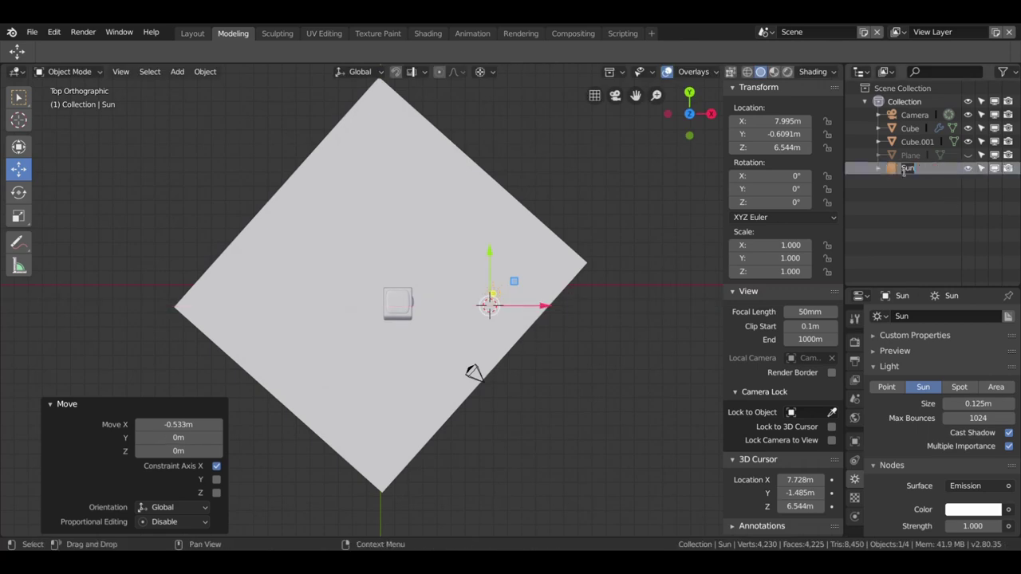
Rename the sun light to luzprincipal, then move it along Y and lower its height
{"action": "type", "text": "luzprincipal"}
{"action": "key", "text": "Return"}
{"action": "key", "text": "KP_3"}
{"action": "key", "text": "g"}
{"action": "key", "text": "y"}
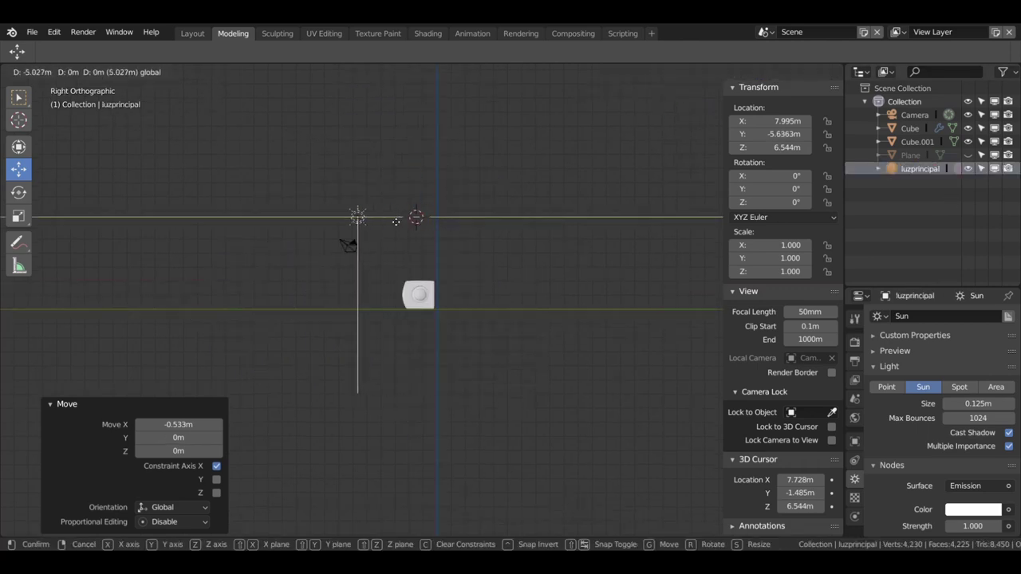
{"action": "left_click", "coordinate": [396, 221]}
{"action": "key", "text": "g"}
{"action": "key", "text": "z"}
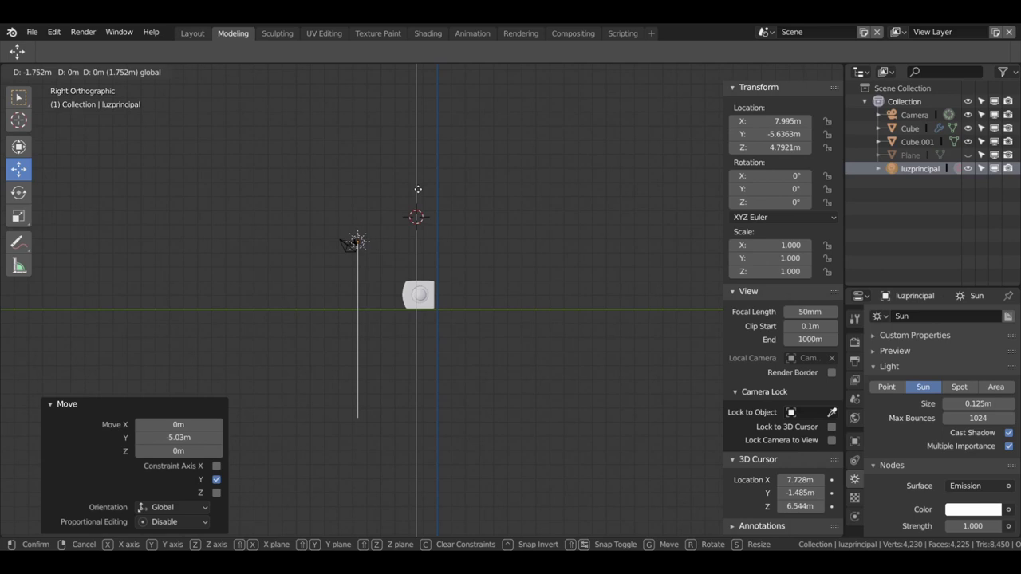
{"action": "left_click", "coordinate": [415, 189]}
Reposition luzprincipal along Y, lower it toward the cube, and tilt it to aim at the cube
{"action": "key", "text": "KP_7"}
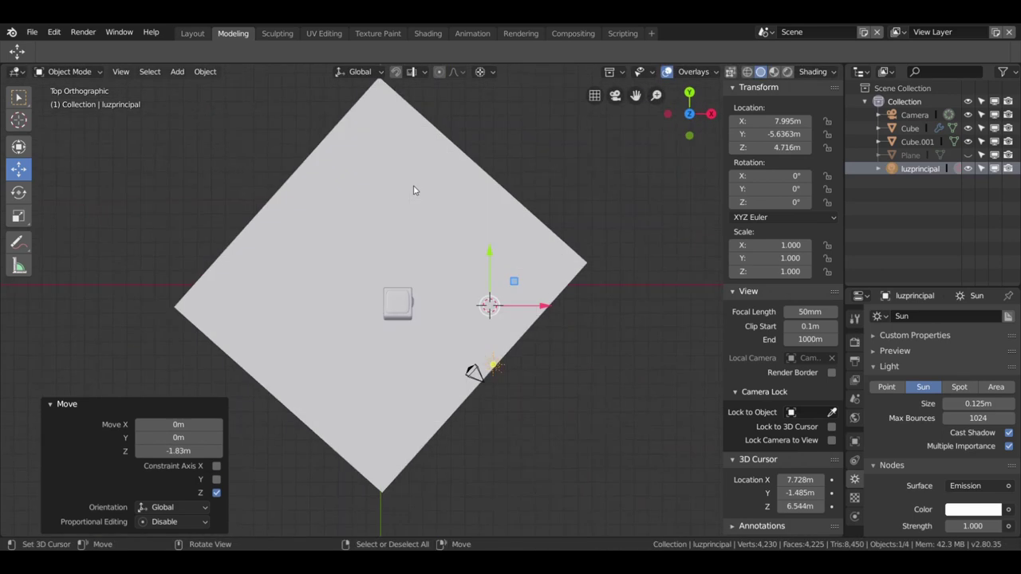
{"action": "key", "text": "g"}
{"action": "key", "text": "y"}
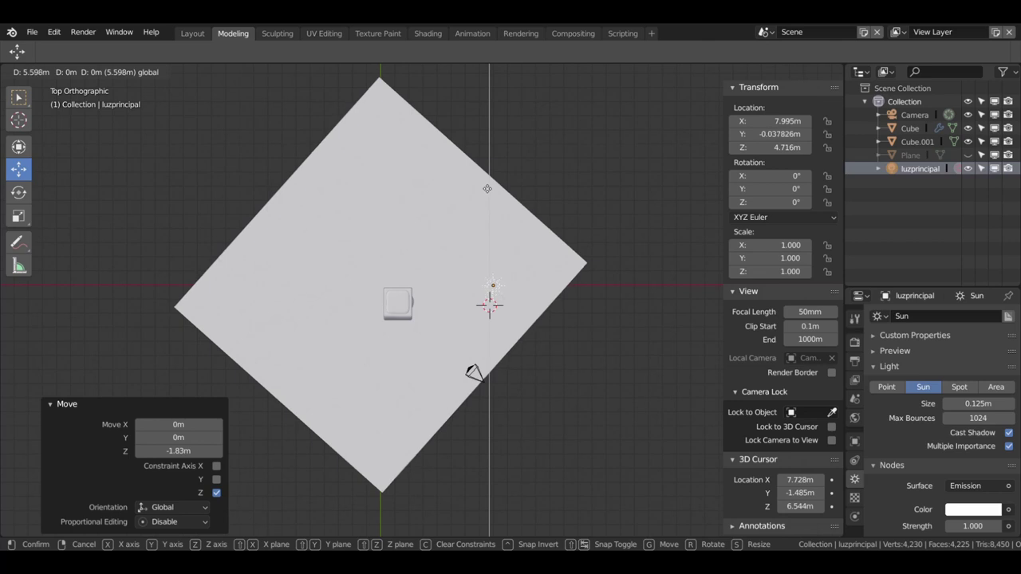
{"action": "left_click", "coordinate": [483, 206]}
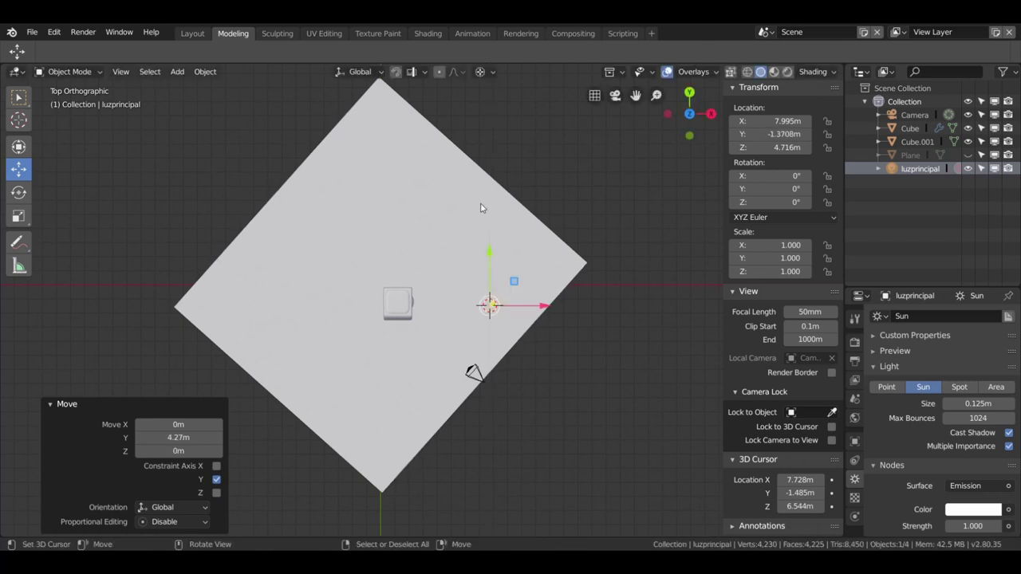
{"action": "key", "text": "KP_3"}
{"action": "left_click_drag", "start_coordinate": [414, 166], "coordinate": [415, 173]}
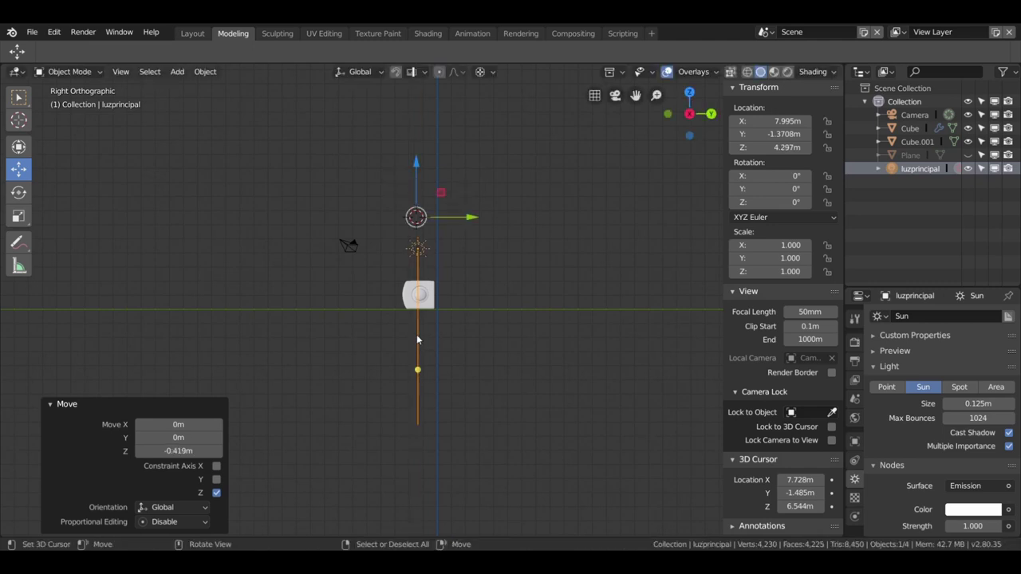
{"action": "middle_click_drag", "start_coordinate": [416, 340], "coordinate": [539, 380]}
{"action": "left_click_drag", "start_coordinate": [475, 382], "coordinate": [443, 330]}
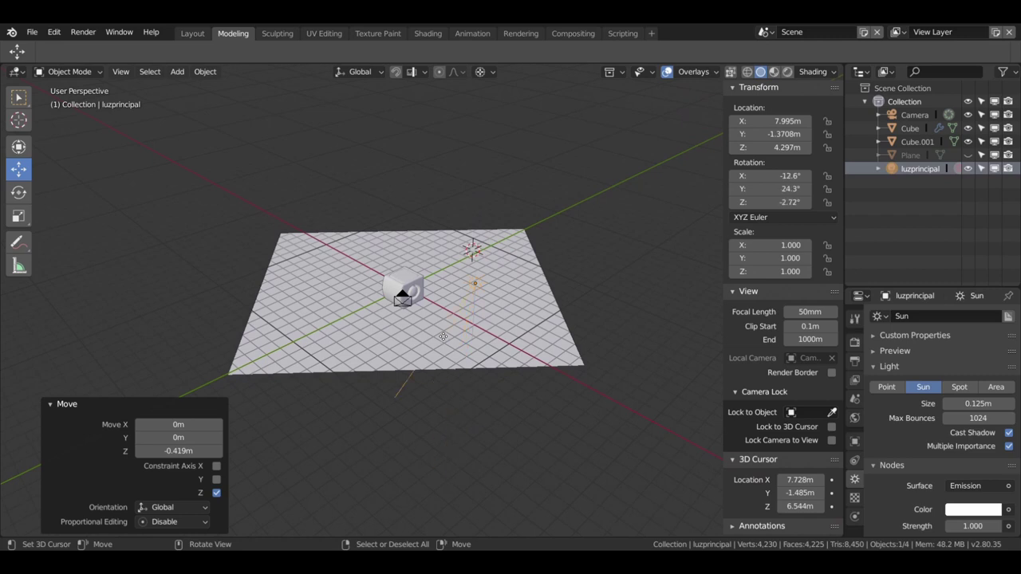
Preview the camera view with rendered lighting and no overlays, settling luzprincipal's strength at 2.5 after trying 3
{"action": "key", "text": "KP_0"}
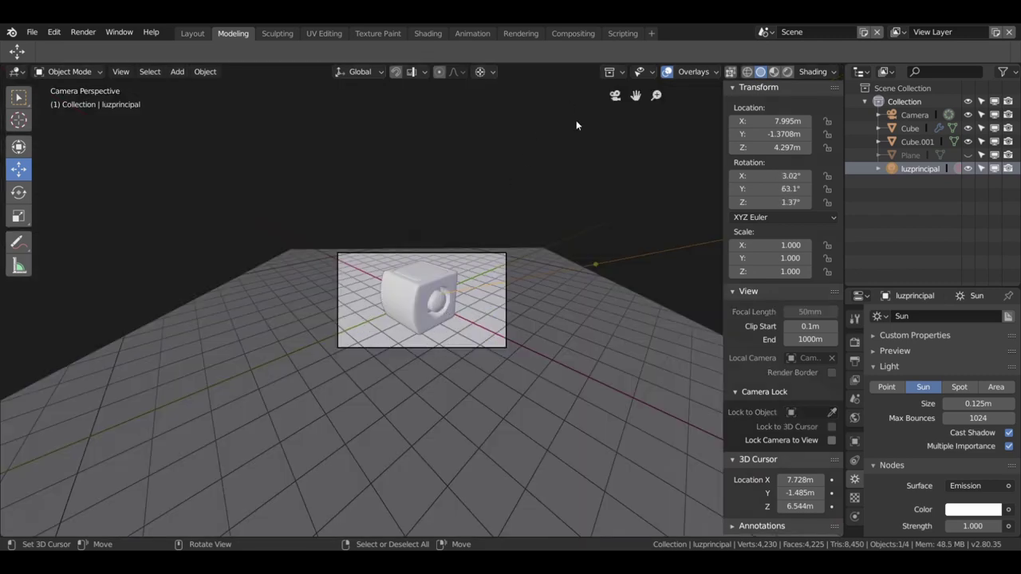
{"action": "scroll", "coordinate": [897, 389], "scroll_direction": "down", "scroll_amount": 1}
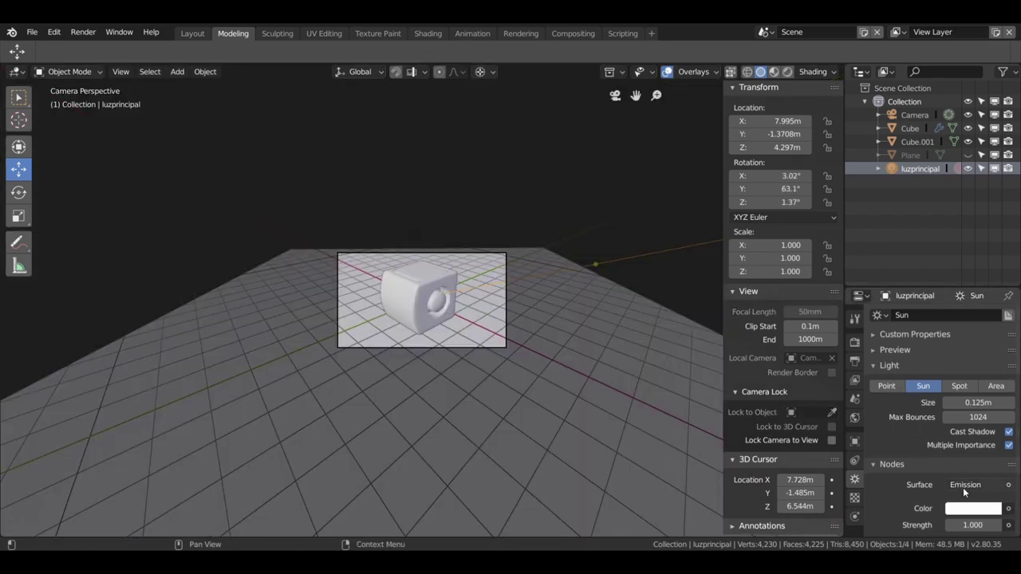
{"action": "left_click", "coordinate": [976, 524]}
{"action": "type", "text": "3"}
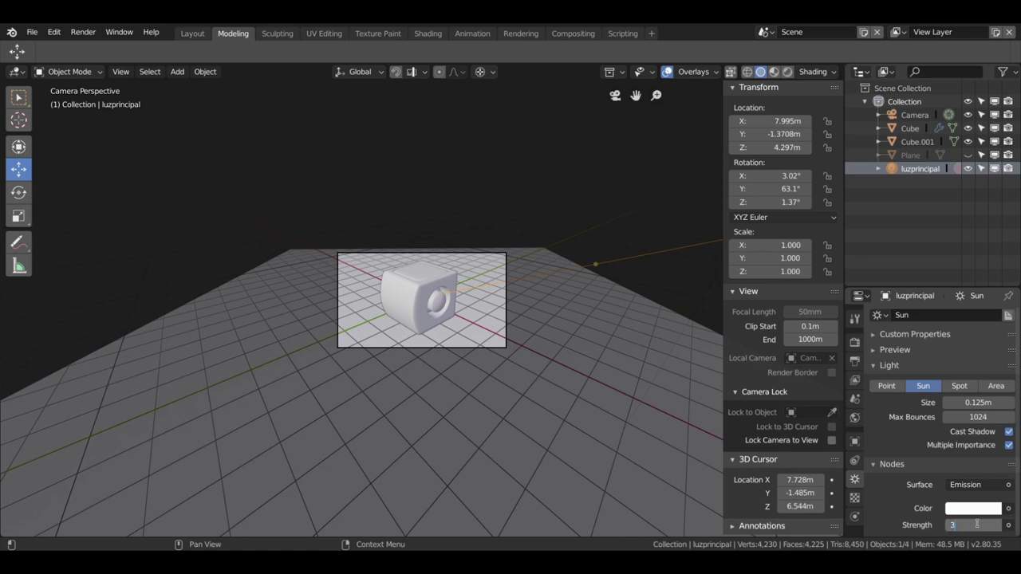
{"action": "key", "text": "Return"}
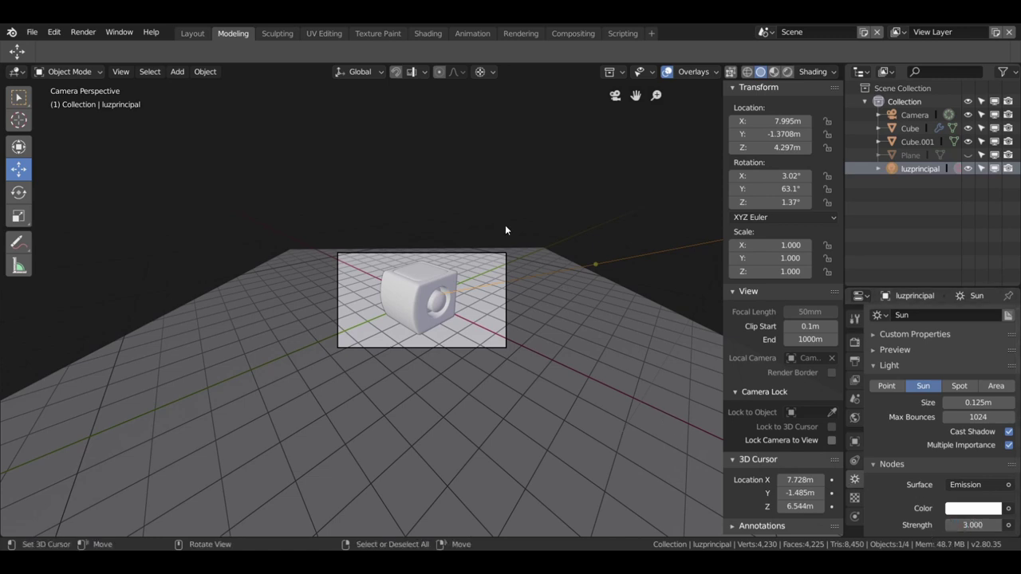
{"action": "scroll", "coordinate": [471, 357], "scroll_direction": "down", "scroll_amount": 1}
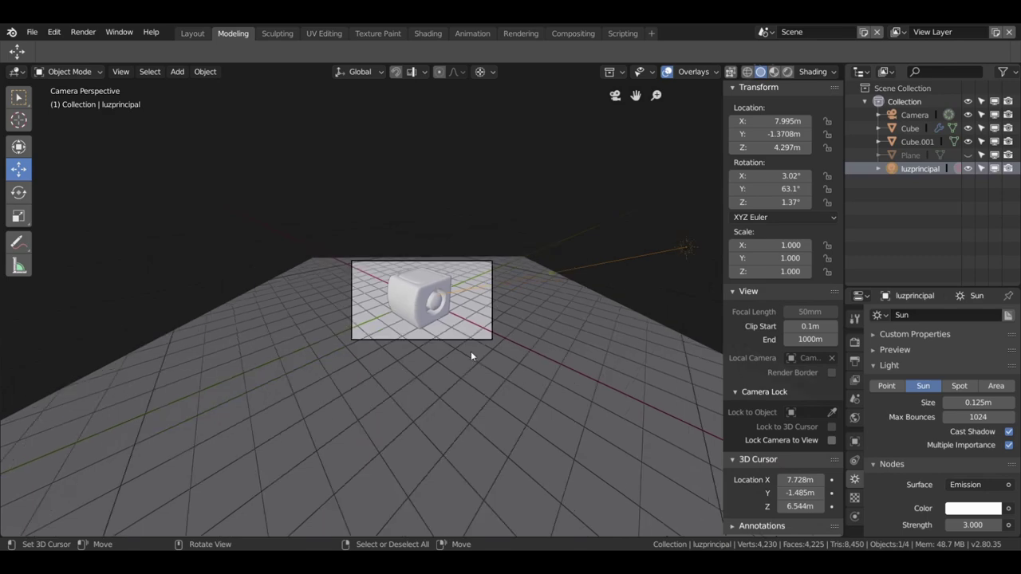
{"action": "key", "text": "z"}
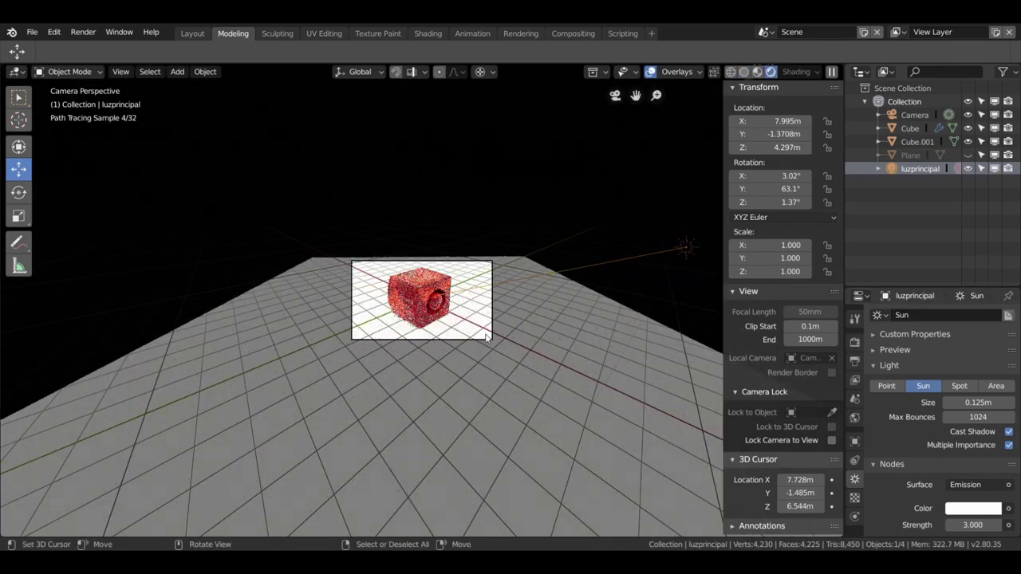
{"action": "scroll", "coordinate": [486, 338], "scroll_direction": "up", "scroll_amount": 3}
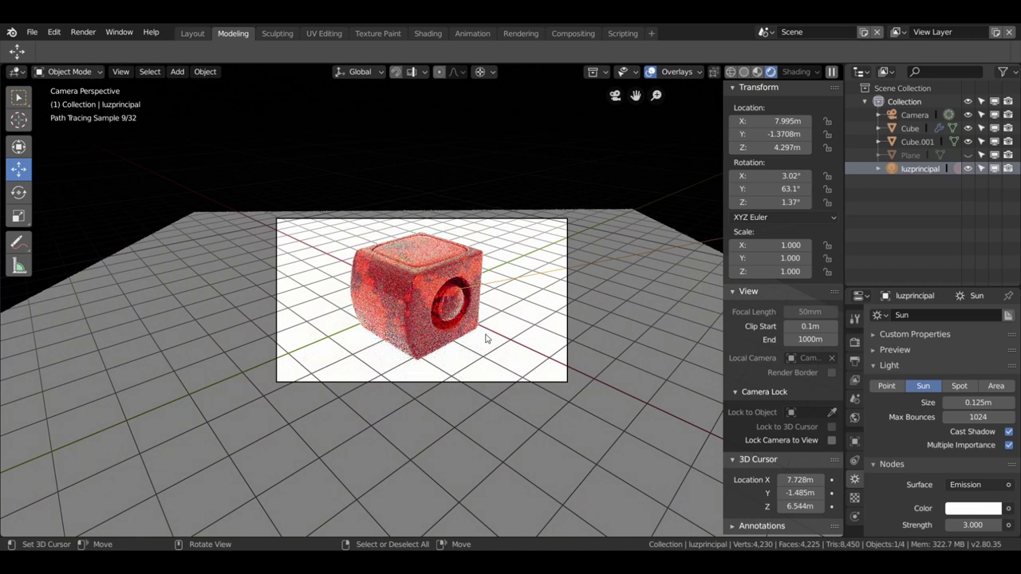
{"action": "left_click", "coordinate": [650, 71]}
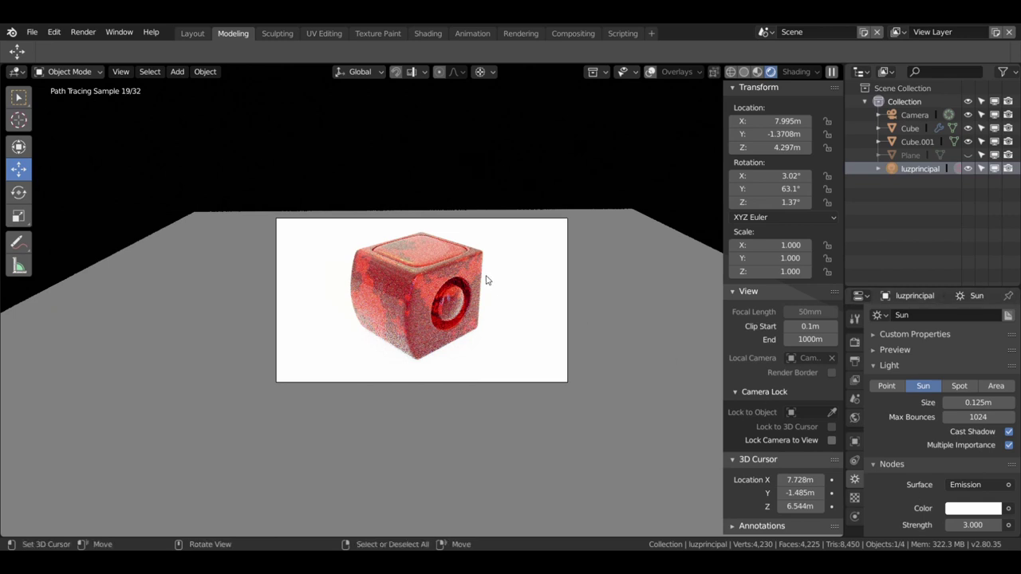
{"action": "left_click", "coordinate": [971, 525]}
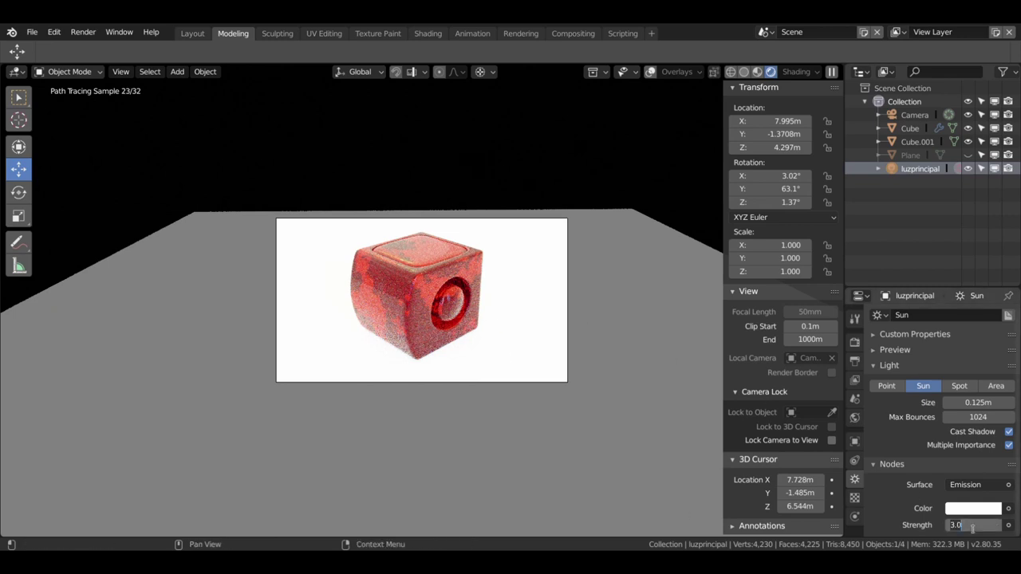
{"action": "type", "text": "2.5"}
{"action": "key", "text": "Return"}
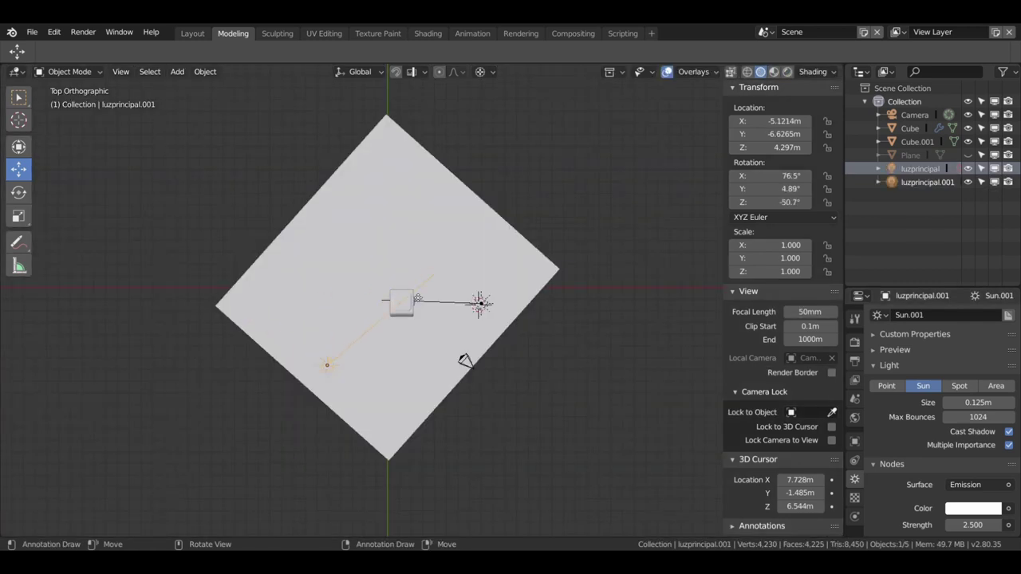
Re-aim the second sun light toward the cube and check both lights from the side
{"action": "left_click_drag", "start_coordinate": [420, 300], "coordinate": [423, 301]}
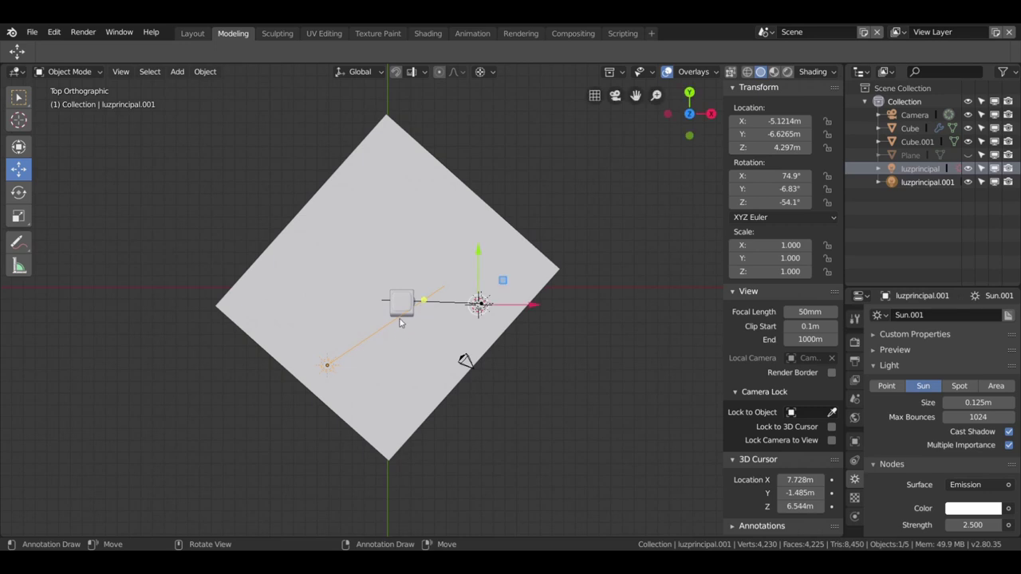
{"action": "middle_click_drag", "start_coordinate": [405, 323], "coordinate": [391, 344]}
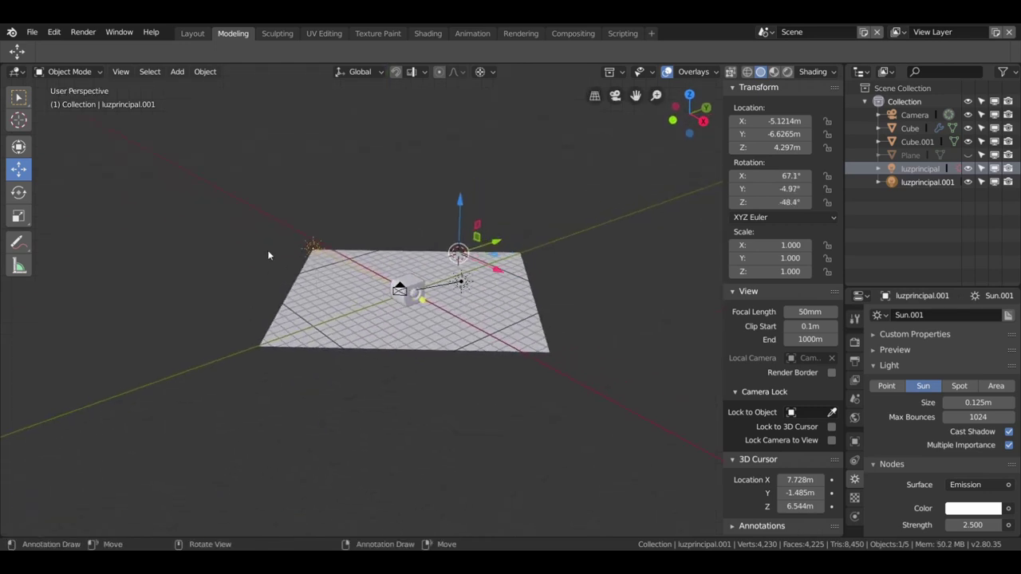
{"action": "key", "text": "alt+a"}
{"action": "key", "text": "KP_3"}
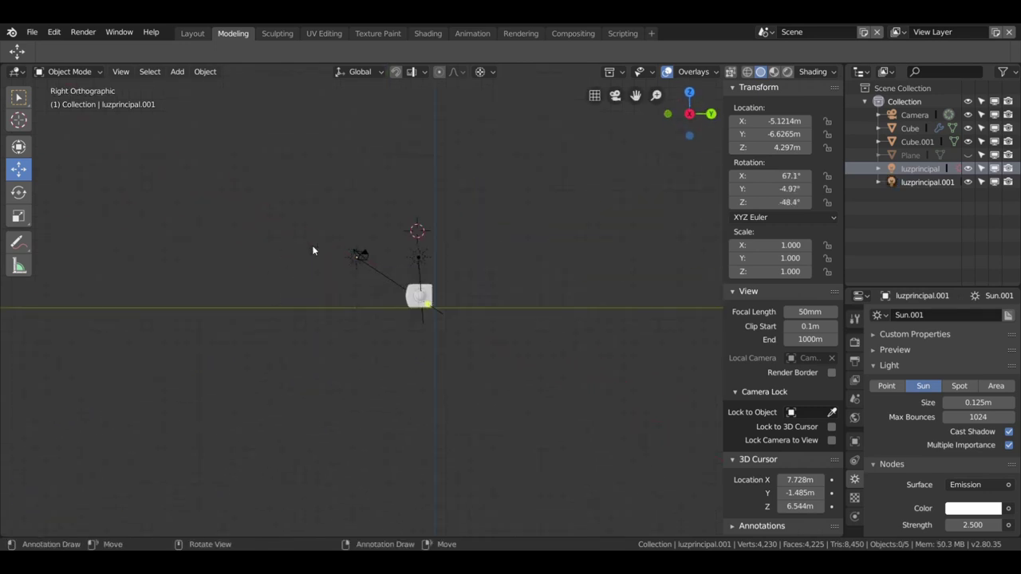
{"action": "middle_click_drag", "start_coordinate": [327, 255], "coordinate": [337, 275]}
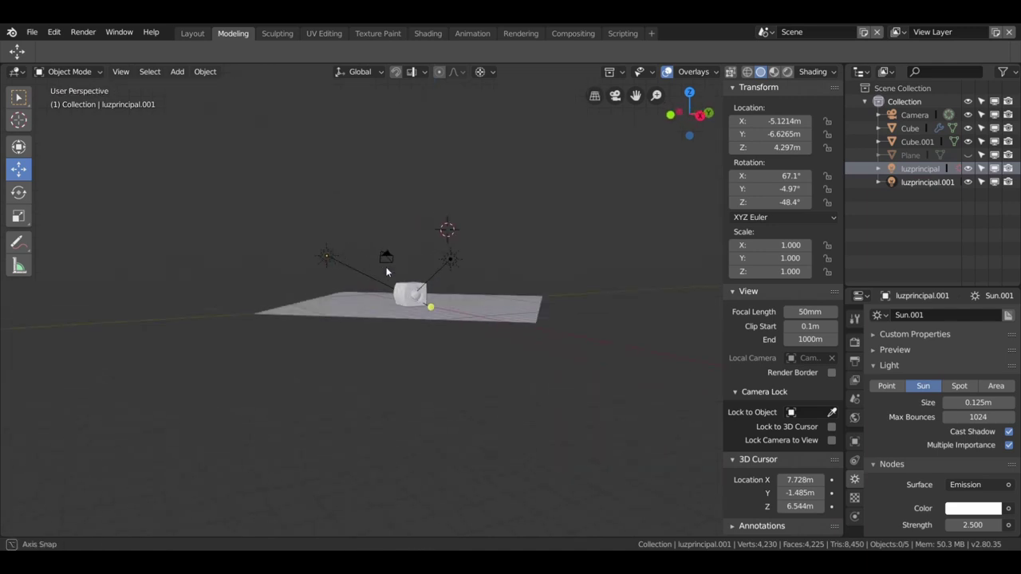
Set the second sun light's strength to 0.8 and choose a new colour for it
{"action": "left_click", "coordinate": [303, 264]}
{"action": "left_click", "coordinate": [969, 525]}
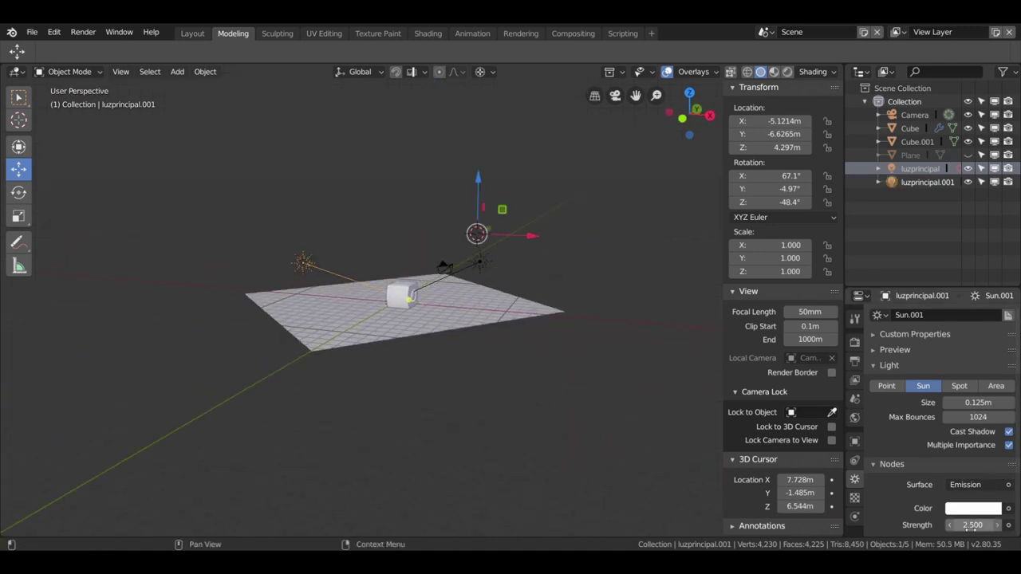
{"action": "key", "text": "BackSpace"}
{"action": "key", "text": "Return"}
{"action": "left_click", "coordinate": [965, 512]}
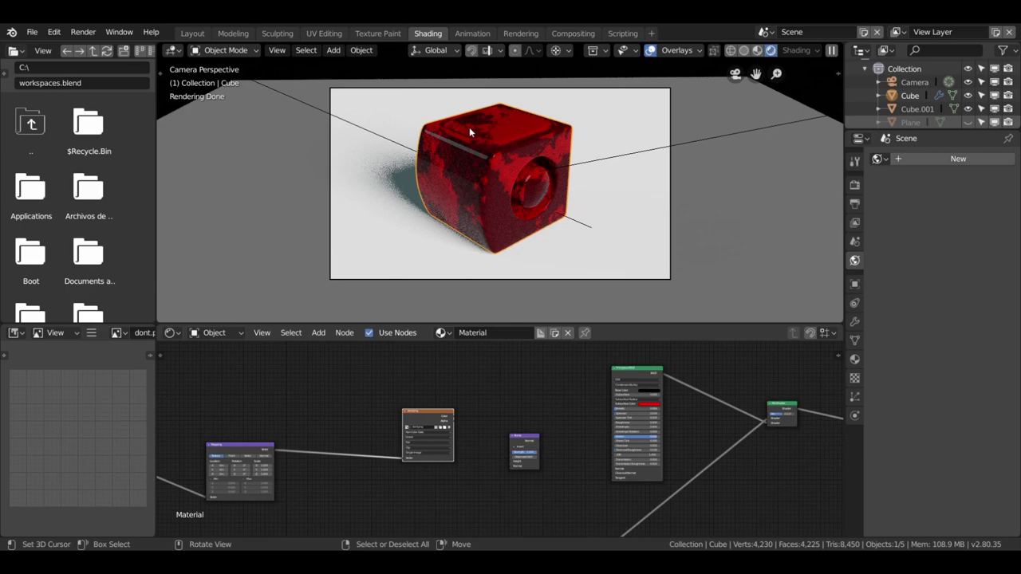
{"action": "key", "text": "Tab"}
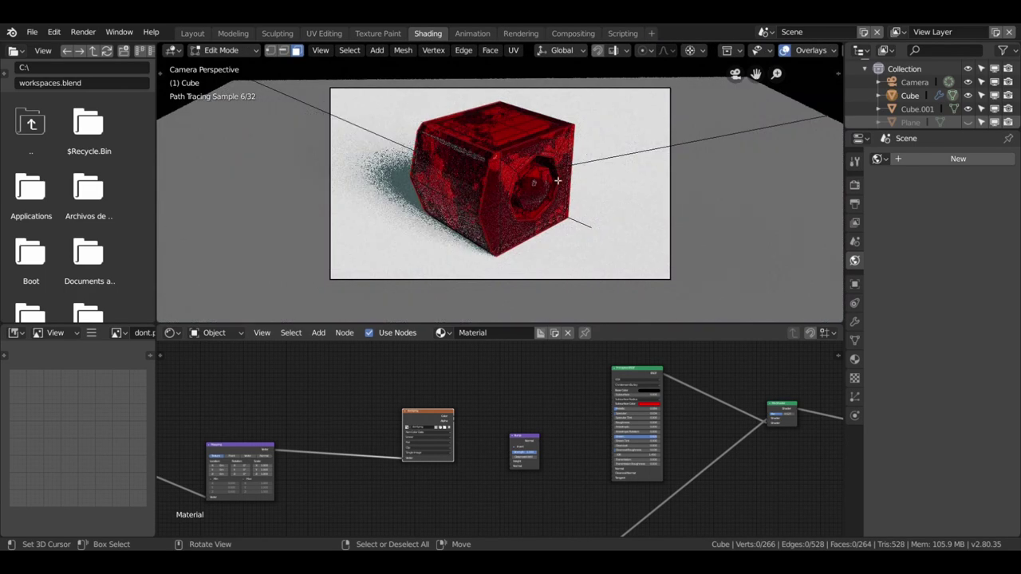
{"action": "key", "text": "Tab"}
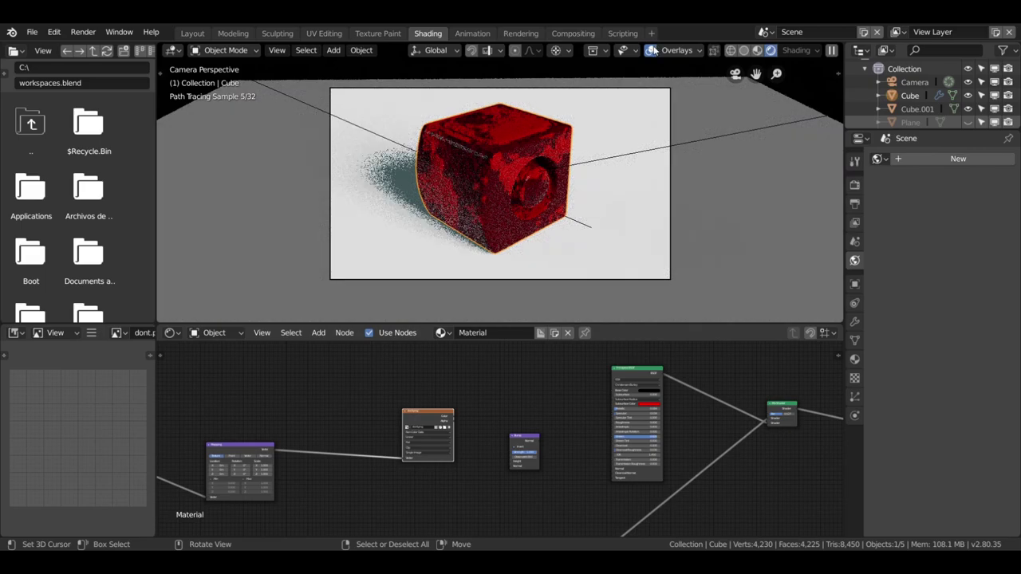
{"action": "key", "text": "Home"}
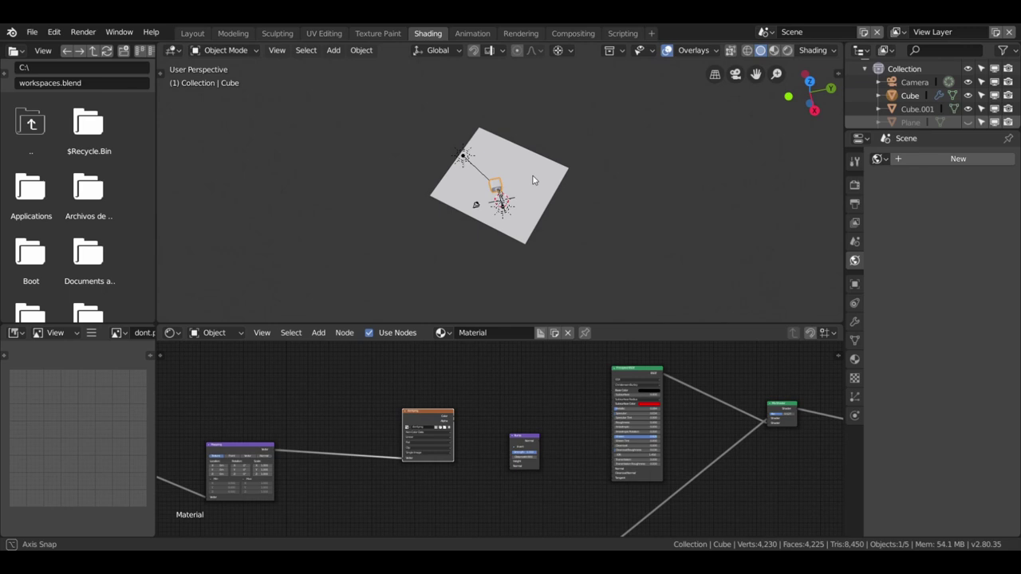
From top view, duplicate luzprincipal.001 into a new sun lamp, luzprincipal.002
{"action": "key", "text": "KP_7"}
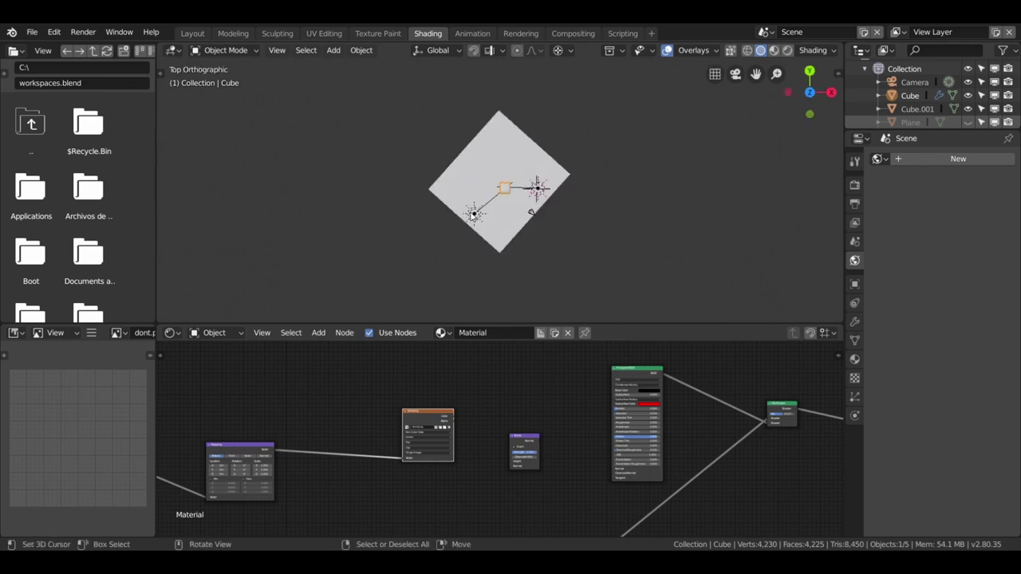
{"action": "left_click", "coordinate": [473, 215]}
{"action": "left_click", "coordinate": [474, 215]}
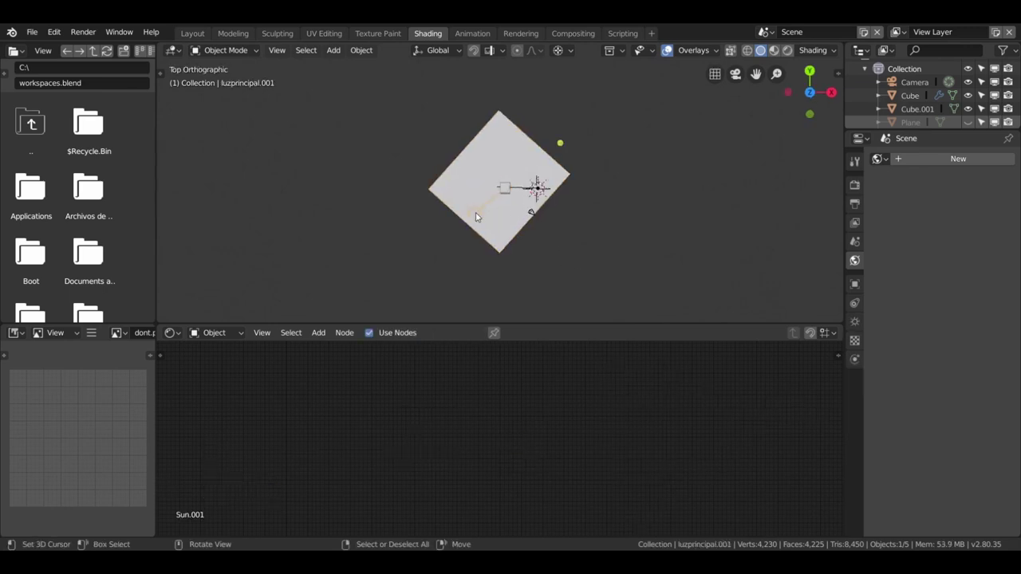
{"action": "key", "text": "shift+d"}
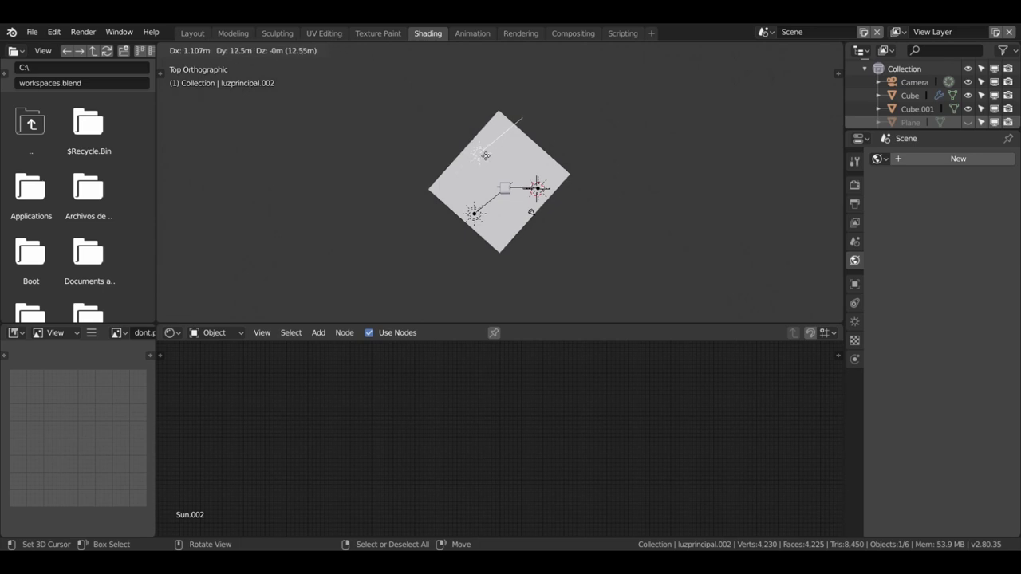
{"action": "left_click", "coordinate": [491, 148]}
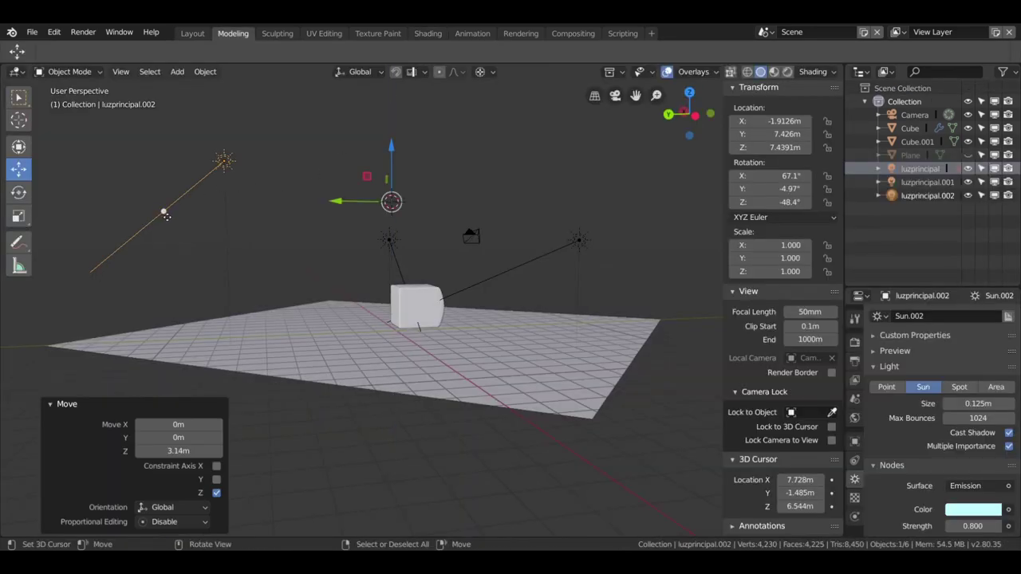
Angle luzprincipal.002 differently toward the cube and look through the camera
{"action": "middle_click_drag", "start_coordinate": [265, 250], "coordinate": [126, 271]}
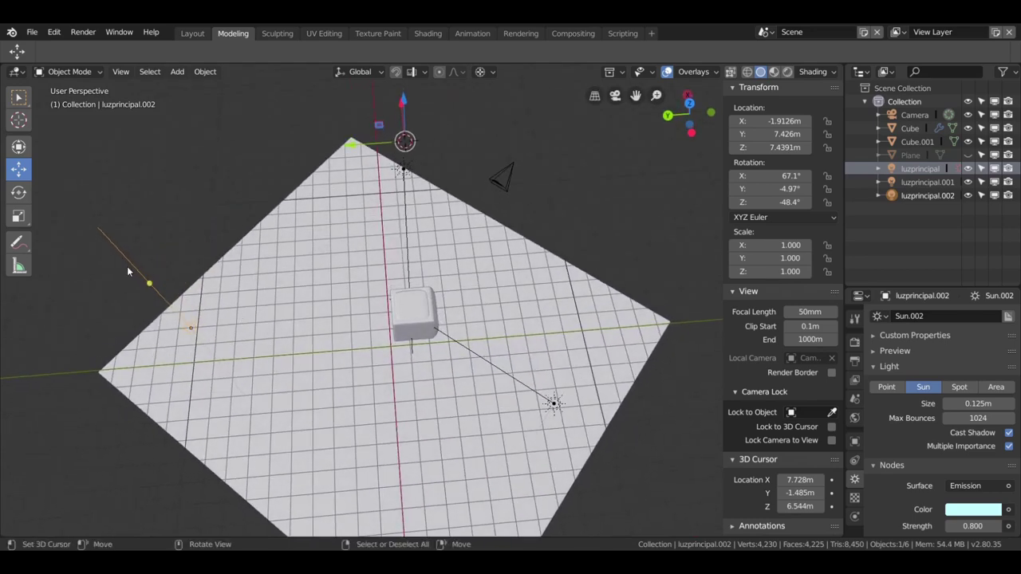
{"action": "mouse_move", "coordinate": [149, 285]}
{"action": "left_mouse_down"}
{"action": "mouse_move", "coordinate": [220, 272]}
{"action": "mouse_move", "coordinate": [361, 300]}
{"action": "left_mouse_up"}
{"action": "middle_click_drag", "start_coordinate": [357, 307], "coordinate": [278, 297]}
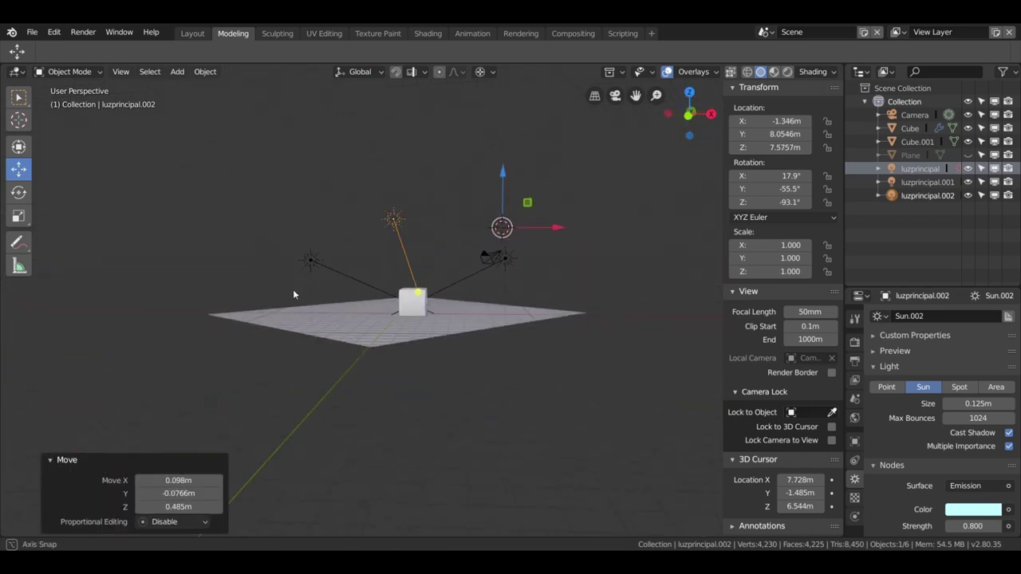
{"action": "key", "text": "KP_0"}
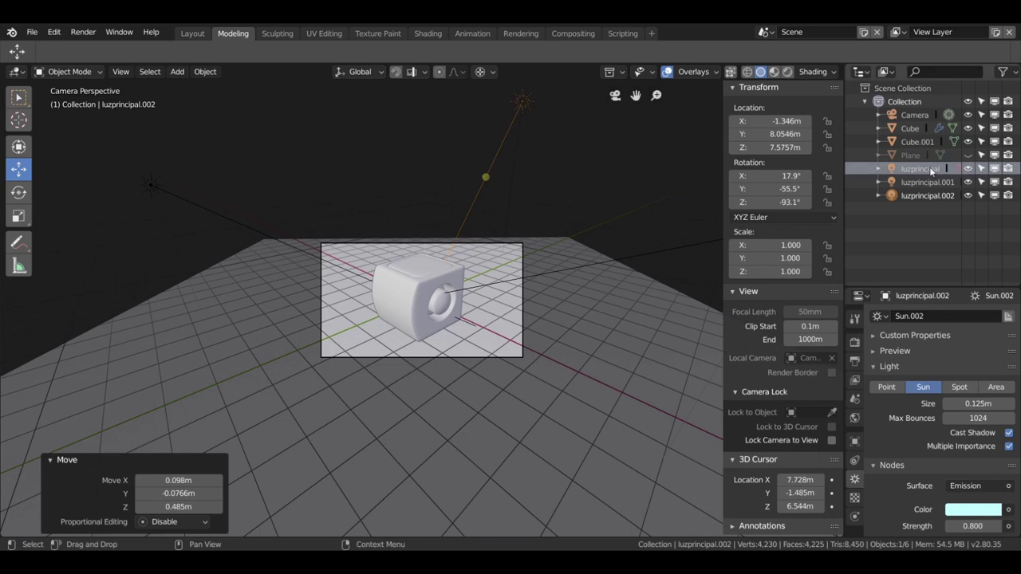
Rename the luzprincipal lamp to secundariatrasera and tint its light pale blue
{"action": "double_click", "coordinate": [919, 168]}
{"action": "type", "text": "secundariatrasera"}
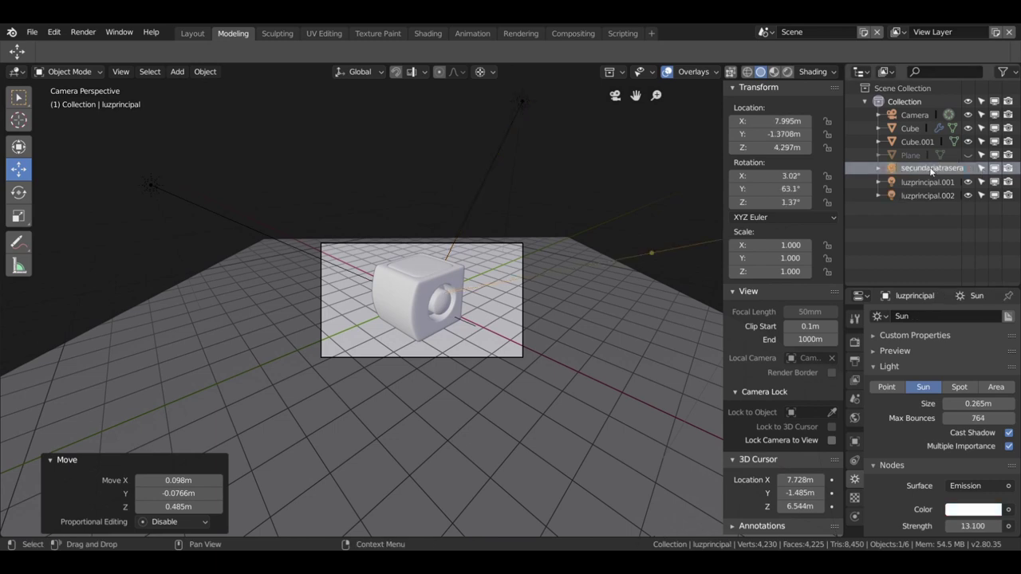
{"action": "key", "text": "Return"}
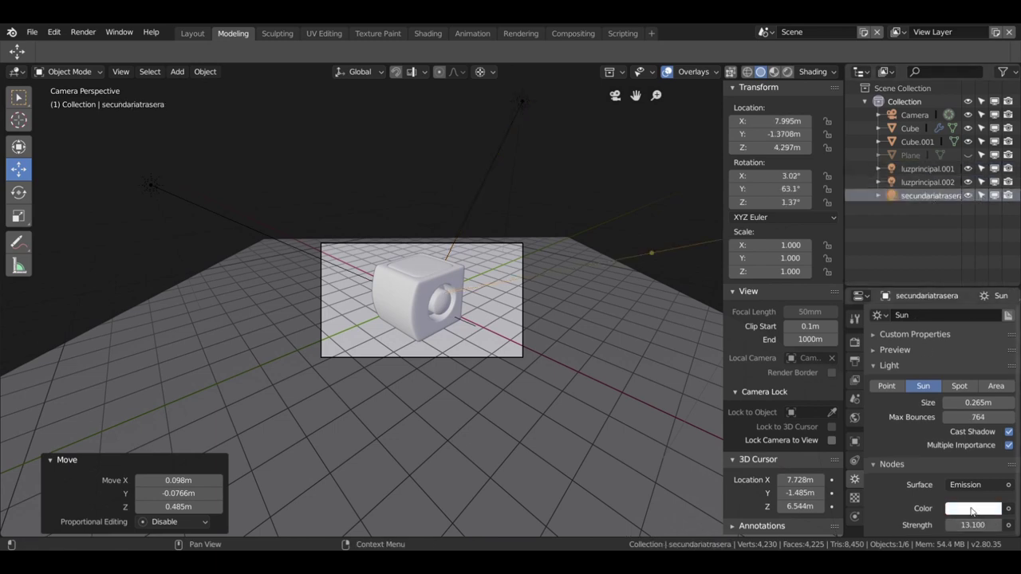
{"action": "left_click", "coordinate": [971, 509]}
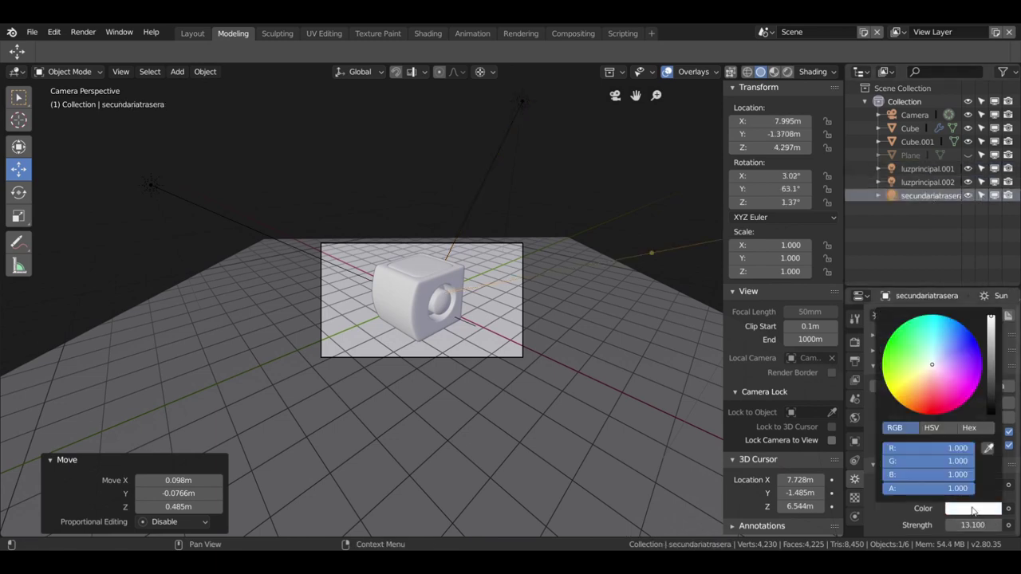
{"action": "left_click", "coordinate": [938, 355]}
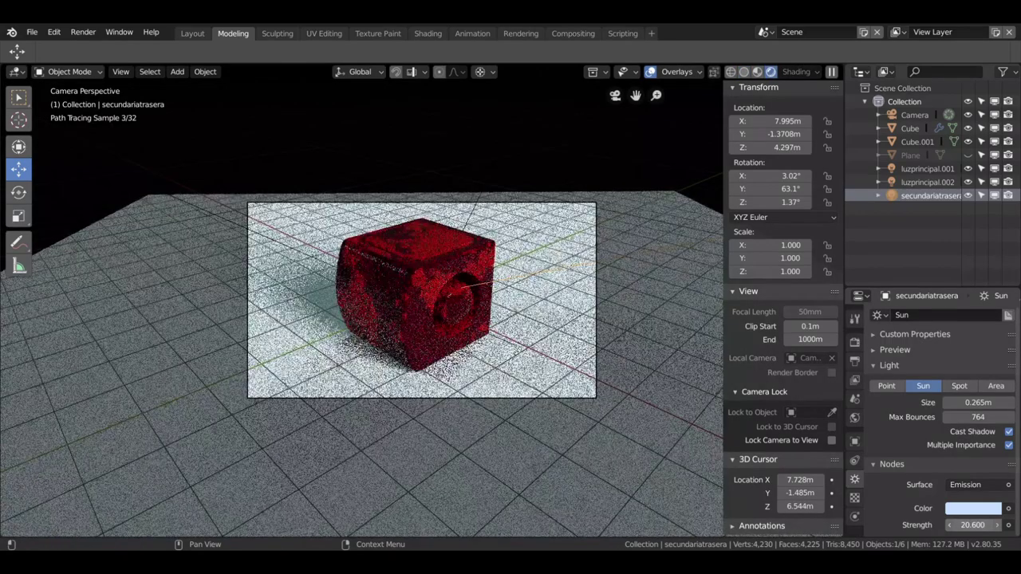
Select the sun lamp luzprincipal.001 in the viewport
{"action": "scroll", "coordinate": [479, 361], "scroll_direction": "down", "scroll_amount": 5}
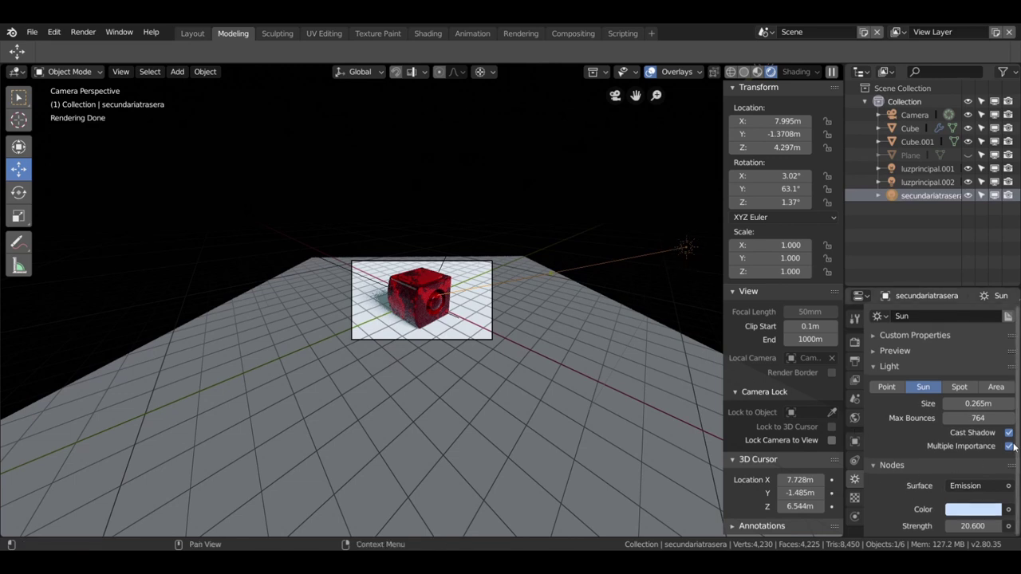
{"action": "left_click", "coordinate": [318, 260]}
{"action": "left_click", "coordinate": [322, 259]}
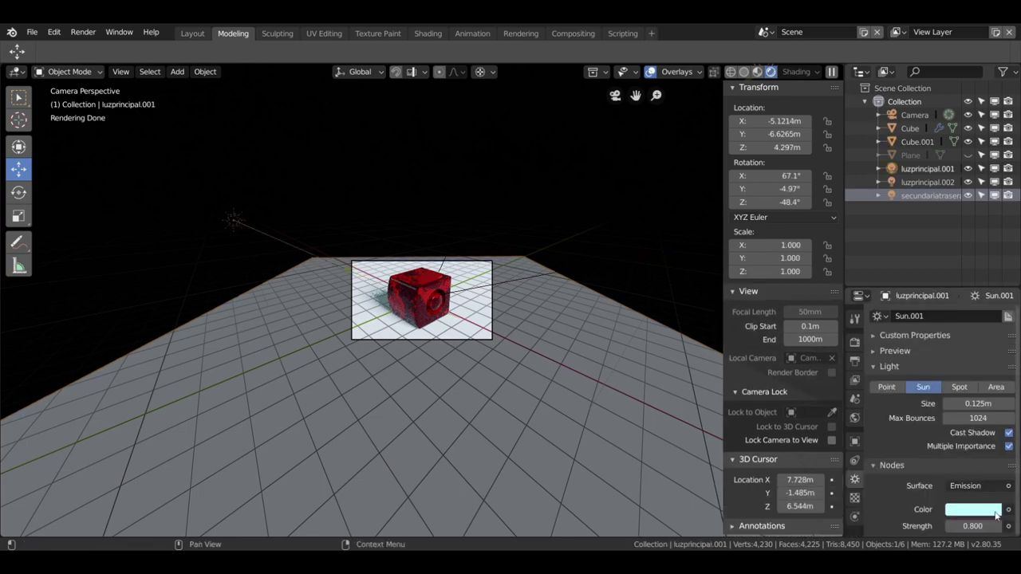
Turn off Multiple Importance on luzprincipal.001, then select luzprincipal.002 in camera view
{"action": "left_click", "coordinate": [1009, 447]}
{"action": "scroll", "coordinate": [436, 284], "scroll_direction": "up", "scroll_amount": 3}
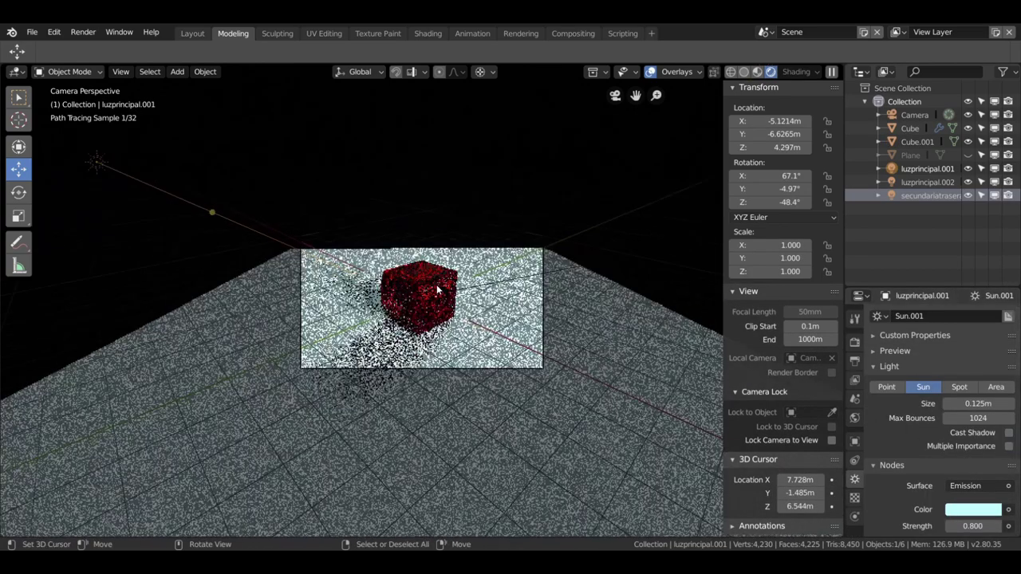
{"action": "left_click", "coordinate": [461, 233]}
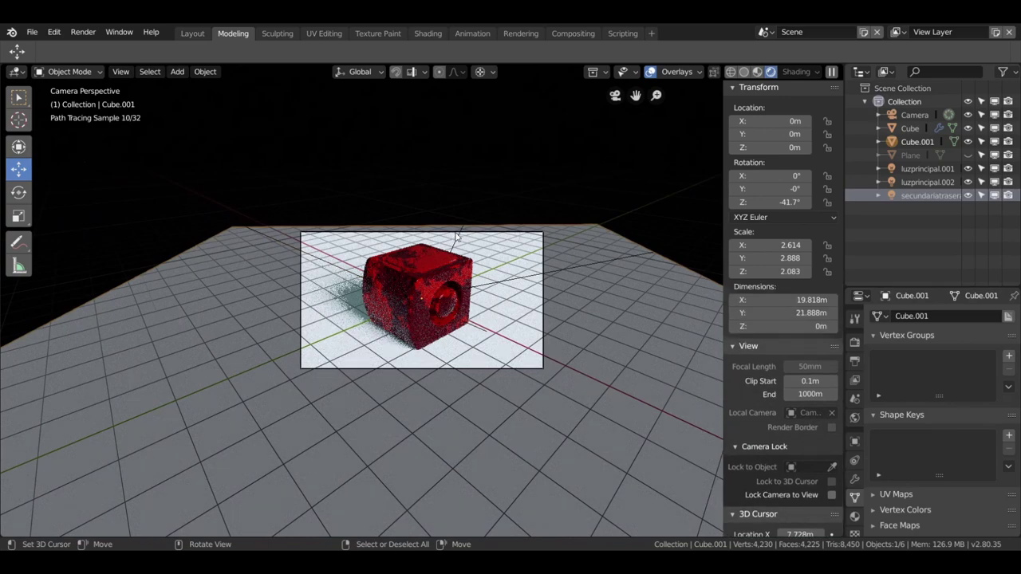
{"action": "left_click", "coordinate": [459, 240]}
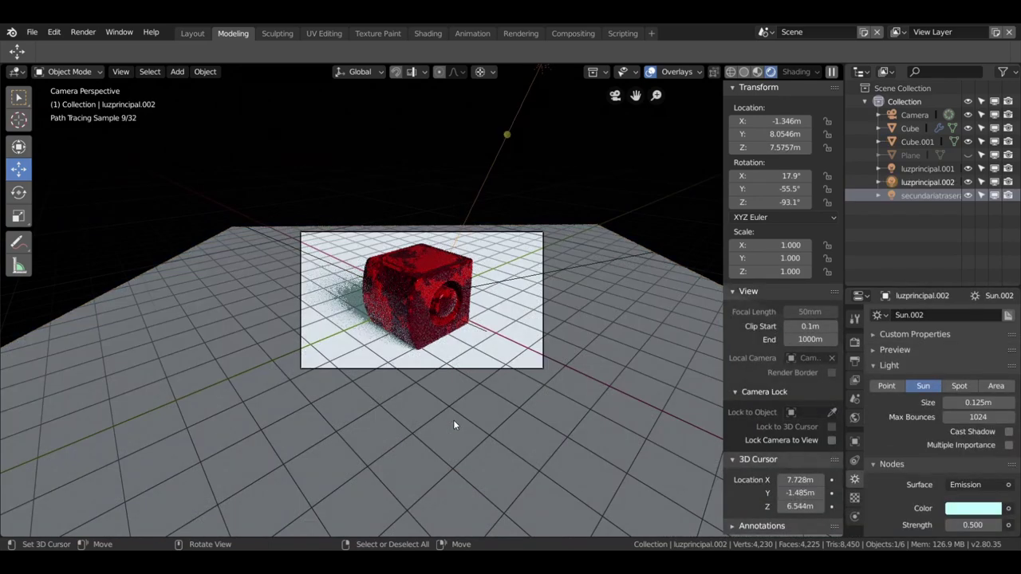
{"action": "key", "text": "KP_0"}
{"action": "key", "text": "KP_0"}
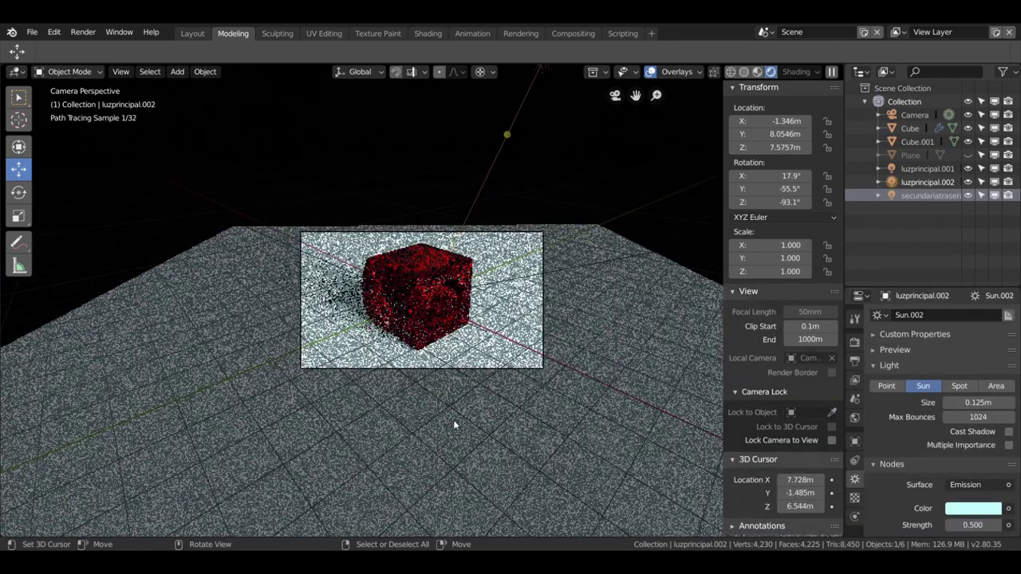
Select secundariatrasera and raise its max bounces to 1021
{"action": "scroll", "coordinate": [453, 425], "scroll_direction": "up", "scroll_amount": 2}
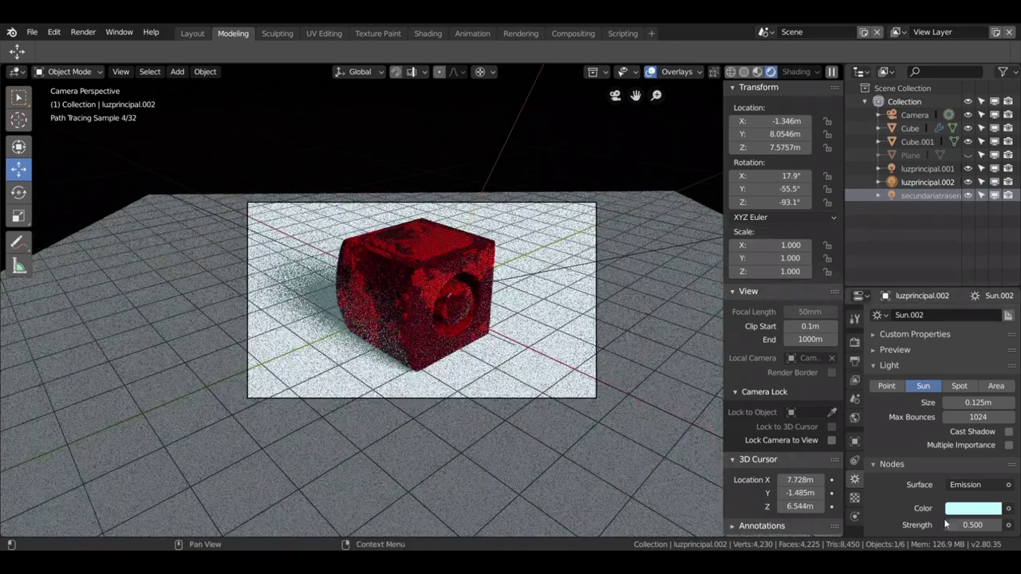
{"action": "left_click", "coordinate": [466, 285], "text": "shift"}
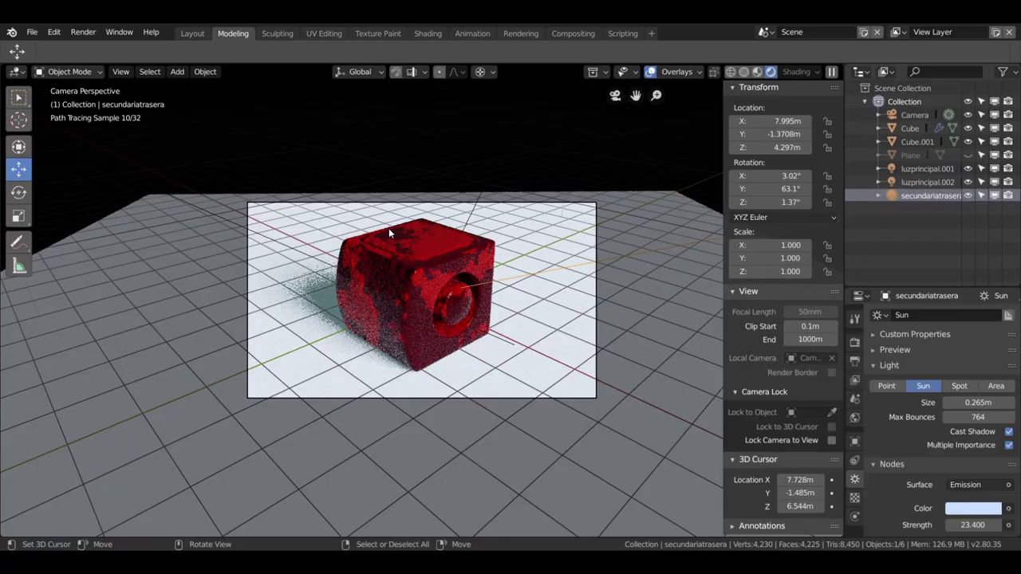
{"action": "scroll", "coordinate": [694, 467], "scroll_direction": "down", "scroll_amount": 3}
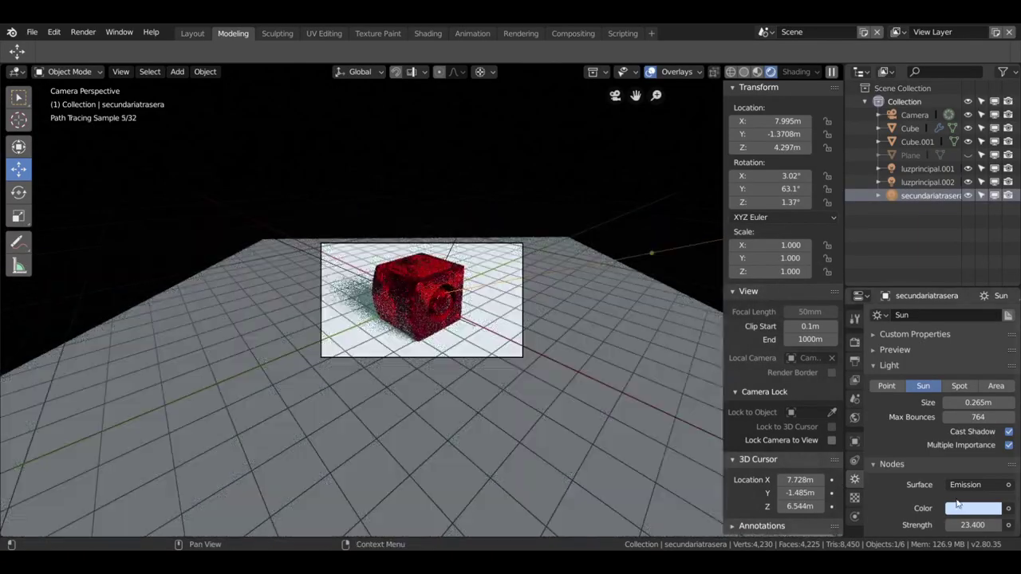
{"action": "mouse_move", "coordinate": [977, 417]}
{"action": "left_mouse_down"}
{"action": "mouse_move", "coordinate": [1009, 416]}
{"action": "mouse_move", "coordinate": [949, 416]}
{"action": "mouse_move", "coordinate": [997, 402]}
{"action": "left_mouse_up"}
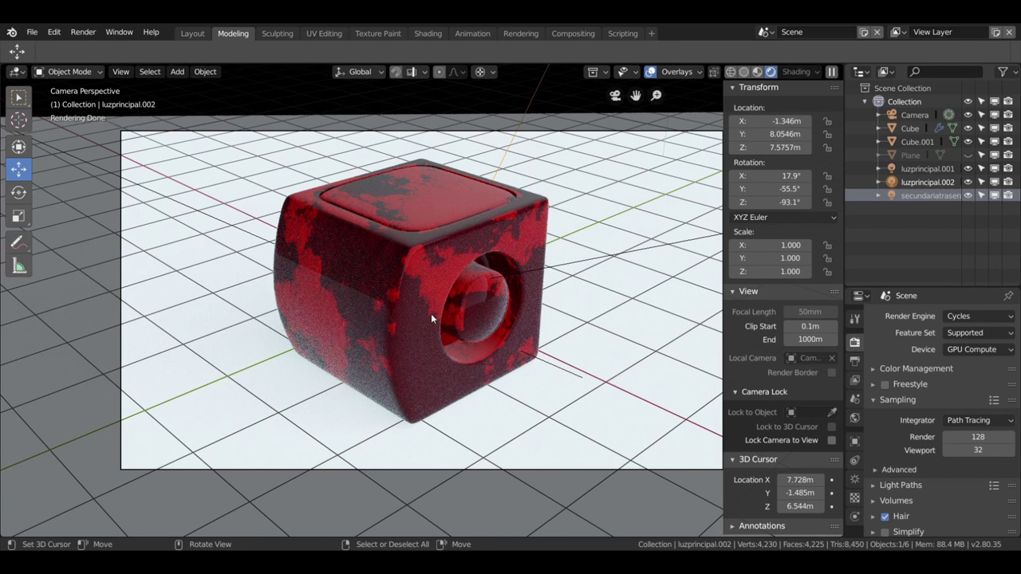
Check luzprincipal.002's Light settings and the World settings in the Properties panel
{"action": "scroll", "coordinate": [954, 458], "scroll_direction": "down", "scroll_amount": 3}
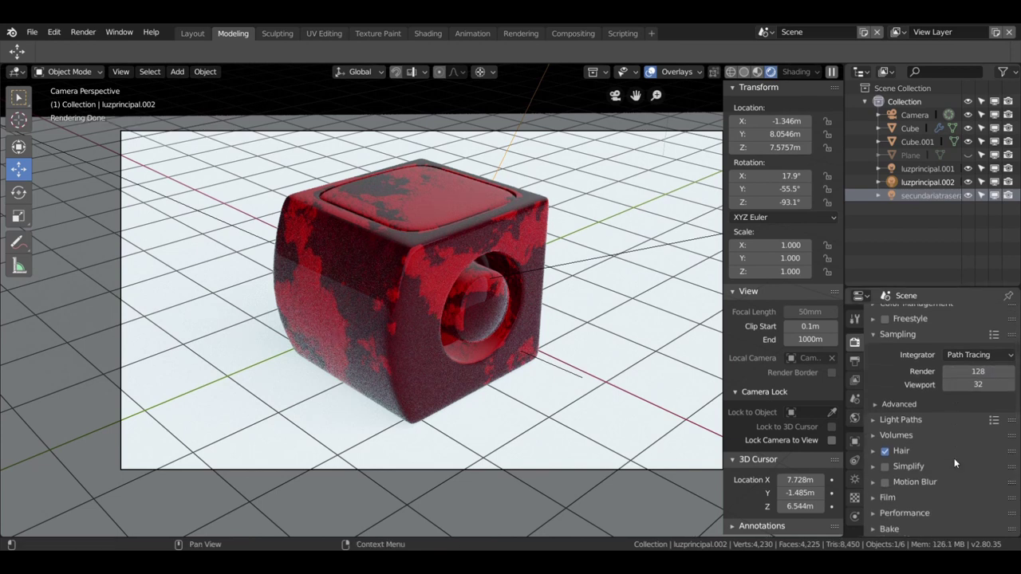
{"action": "left_click", "coordinate": [854, 479]}
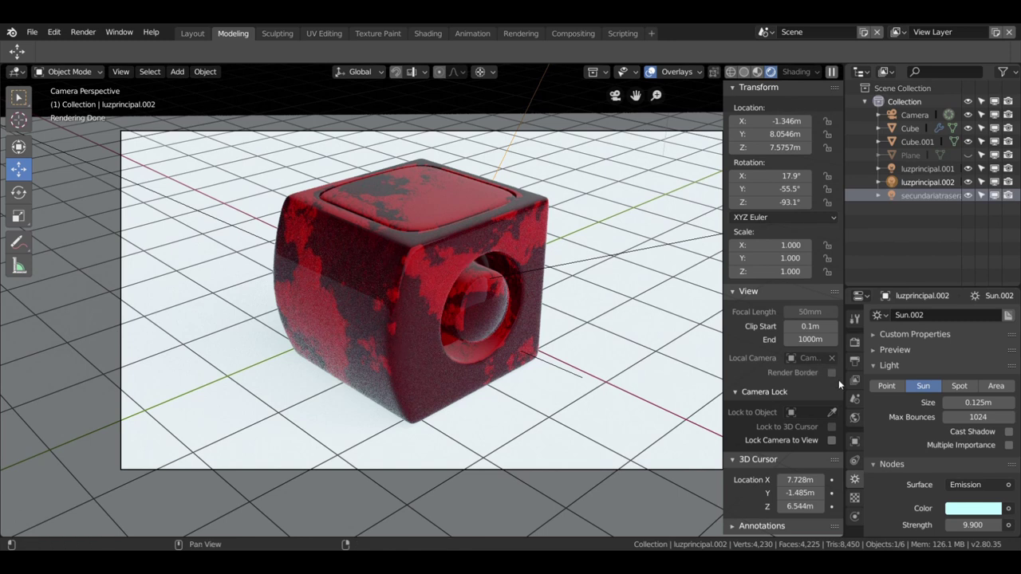
{"action": "left_click", "coordinate": [855, 417]}
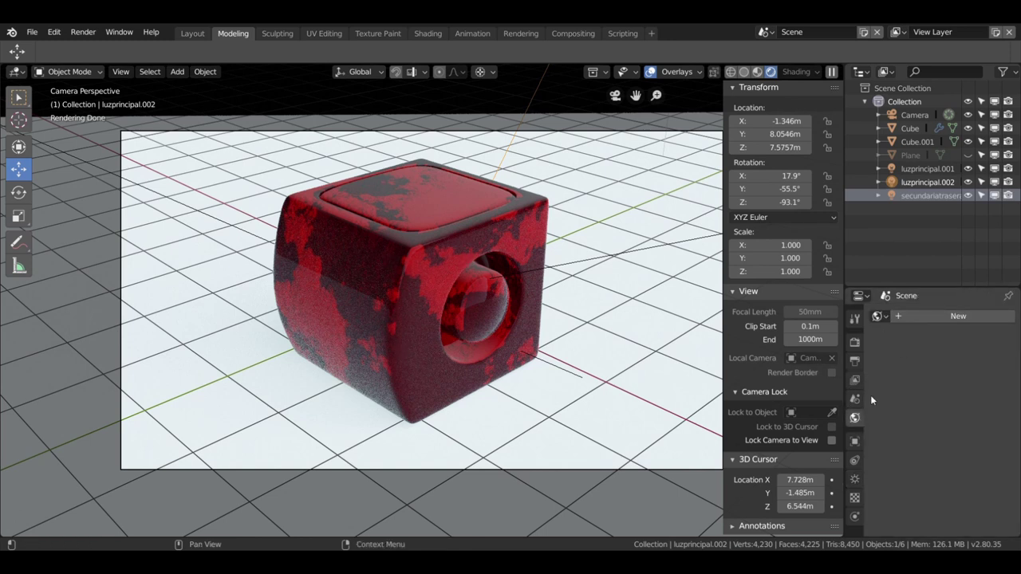
{"action": "left_click", "coordinate": [855, 479]}
{"action": "scroll", "coordinate": [422, 299], "scroll_direction": "down", "scroll_amount": 3}
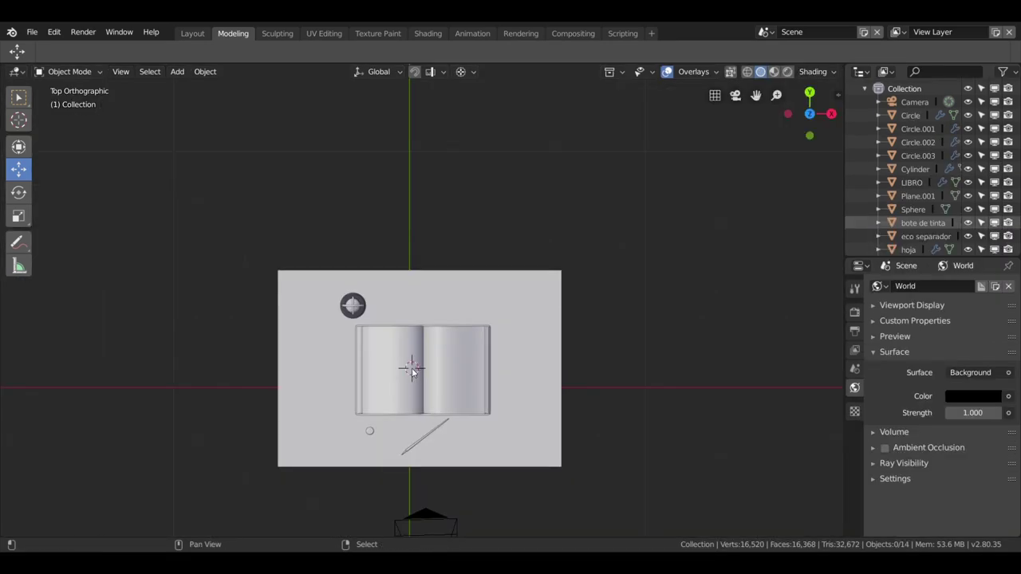
Add a spot light and raise it 11.9 m above the book scene
{"action": "key", "text": "shift+a"}
{"action": "left_click", "coordinate": [473, 398]}
{"action": "mouse_move", "coordinate": [479, 399]}
{"action": "middle_mouse_down"}
{"action": "mouse_move", "coordinate": [491, 392]}
{"action": "mouse_move", "coordinate": [482, 289]}
{"action": "middle_mouse_up"}
{"action": "left_click_drag", "start_coordinate": [402, 253], "coordinate": [383, 380]}
Preview the spot lighting through the camera in rendered, wireframe and solid modes, and show the spot's cone
{"action": "scroll", "coordinate": [382, 379], "scroll_direction": "down", "scroll_amount": 3}
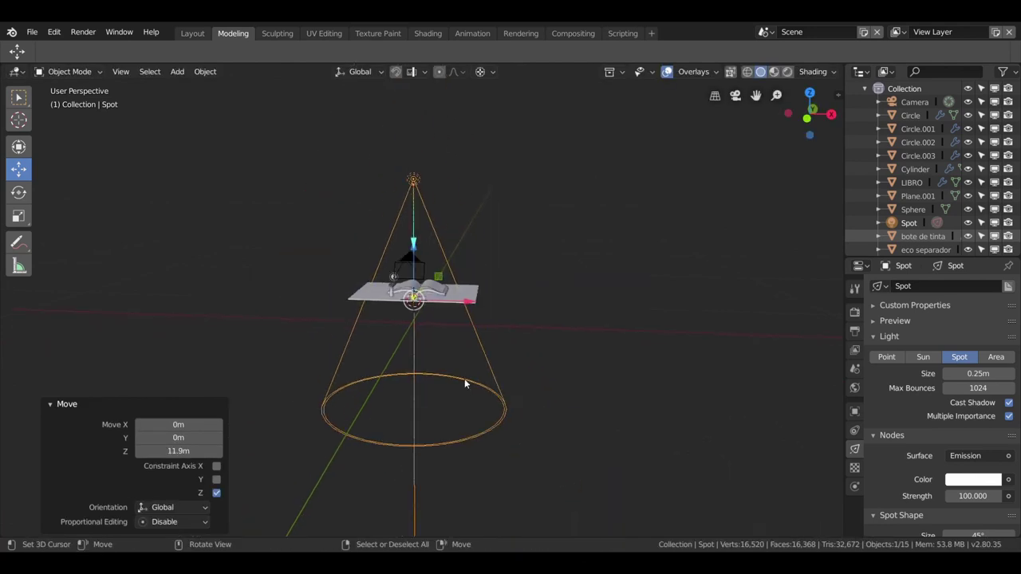
{"action": "left_click", "coordinate": [787, 71]}
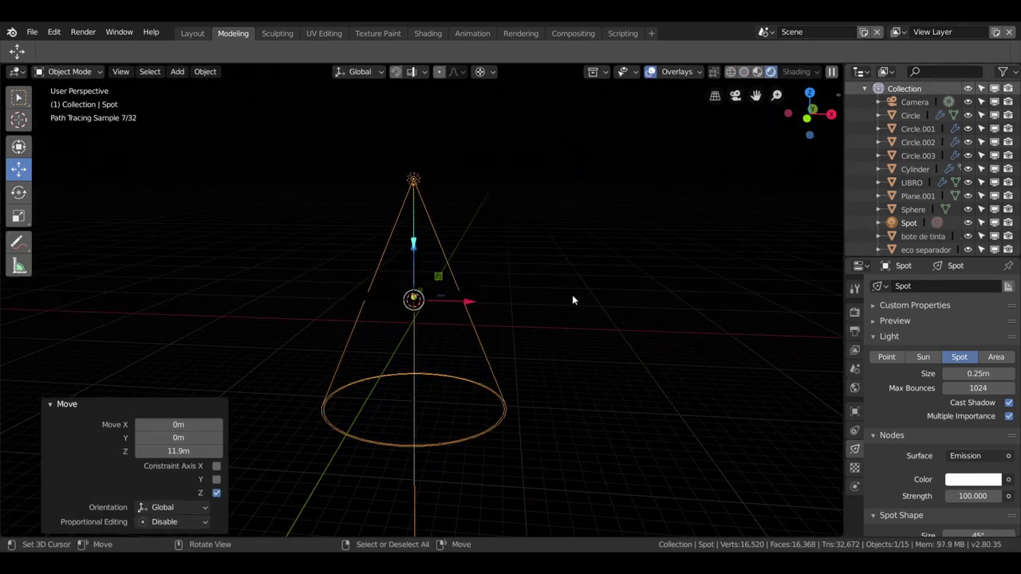
{"action": "key", "text": "KP_0"}
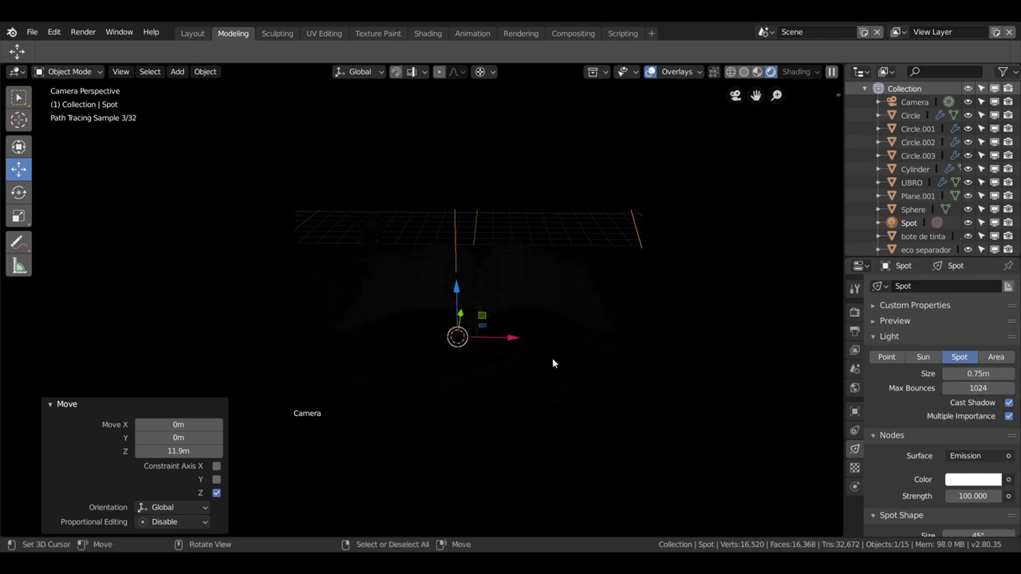
{"action": "scroll", "coordinate": [552, 358], "scroll_direction": "down", "scroll_amount": 3}
{"action": "left_click", "coordinate": [743, 72]}
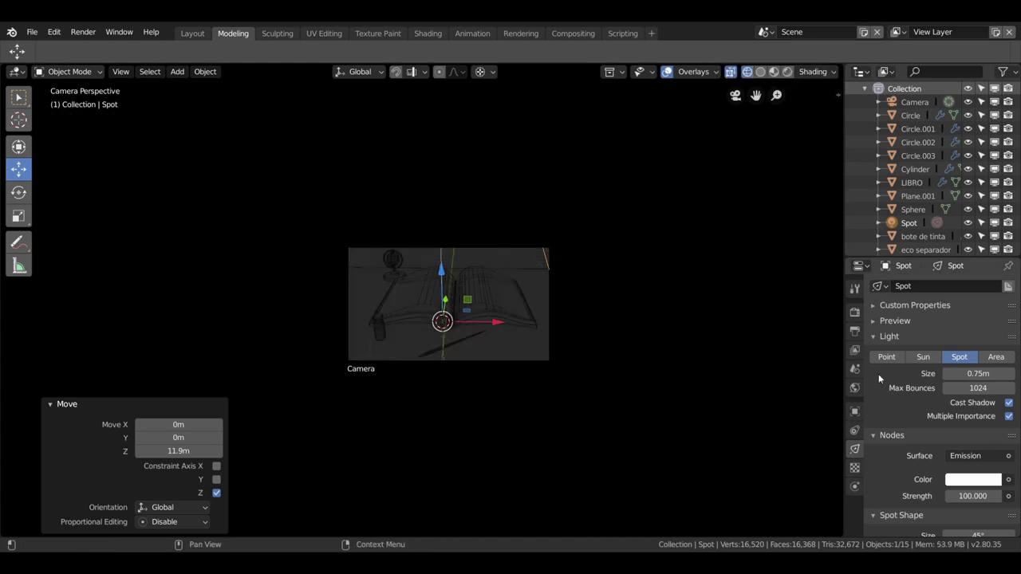
{"action": "scroll", "coordinate": [521, 289], "scroll_direction": "down", "scroll_amount": 2}
{"action": "left_click", "coordinate": [760, 71]}
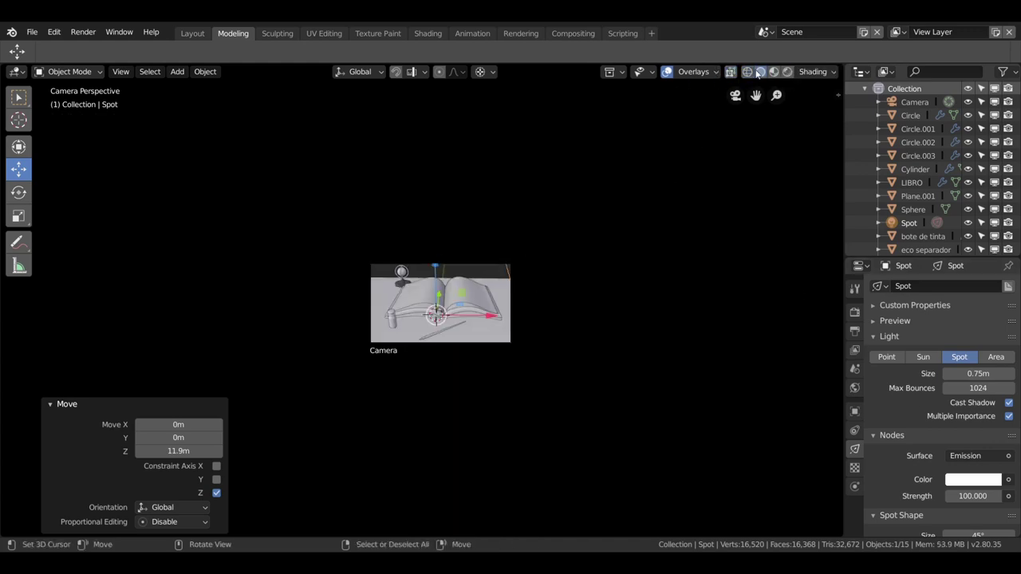
{"action": "scroll", "coordinate": [898, 397], "scroll_direction": "down", "scroll_amount": 2}
{"action": "left_click", "coordinate": [1009, 524]}
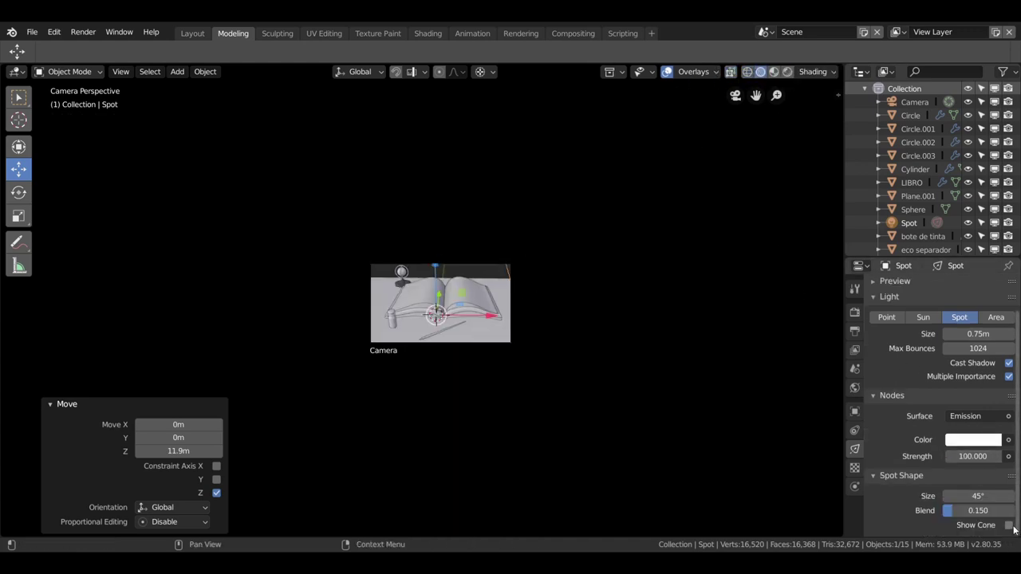
Tune the spot light to a 44° cone, 1.79 m size, and shift it slightly along X
{"action": "mouse_move", "coordinate": [513, 321]}
{"action": "middle_mouse_down"}
{"action": "mouse_move", "coordinate": [520, 326]}
{"action": "mouse_move", "coordinate": [423, 343]}
{"action": "mouse_move", "coordinate": [405, 217]}
{"action": "middle_mouse_up"}
{"action": "scroll", "coordinate": [520, 326], "scroll_direction": "down", "scroll_amount": 6}
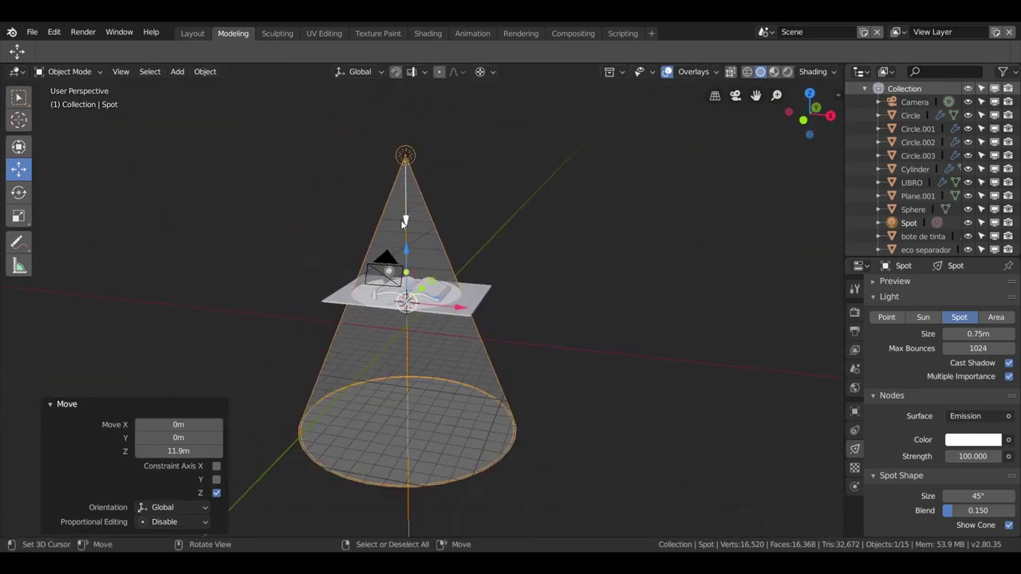
{"action": "left_click_drag", "start_coordinate": [405, 219], "coordinate": [407, 217]}
{"action": "scroll", "coordinate": [406, 303], "scroll_direction": "up", "scroll_amount": 2}
{"action": "mouse_move", "coordinate": [978, 335]}
{"action": "left_mouse_down"}
{"action": "mouse_move", "coordinate": [1007, 334]}
{"action": "mouse_move", "coordinate": [971, 349]}
{"action": "left_mouse_up"}
{"action": "left_click_drag", "start_coordinate": [978, 496], "coordinate": [967, 496]}
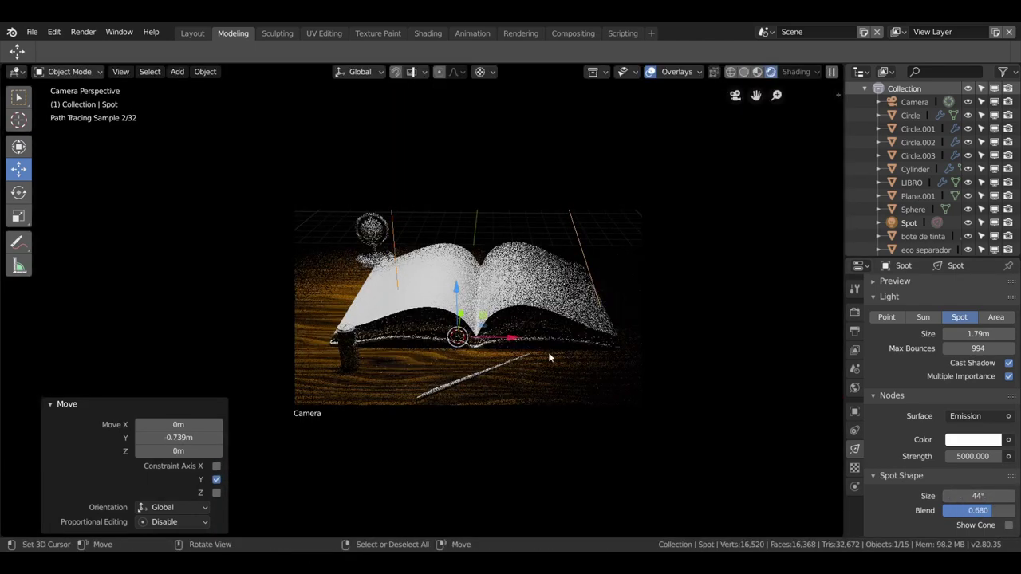
{"action": "left_click_drag", "start_coordinate": [509, 340], "coordinate": [430, 422]}
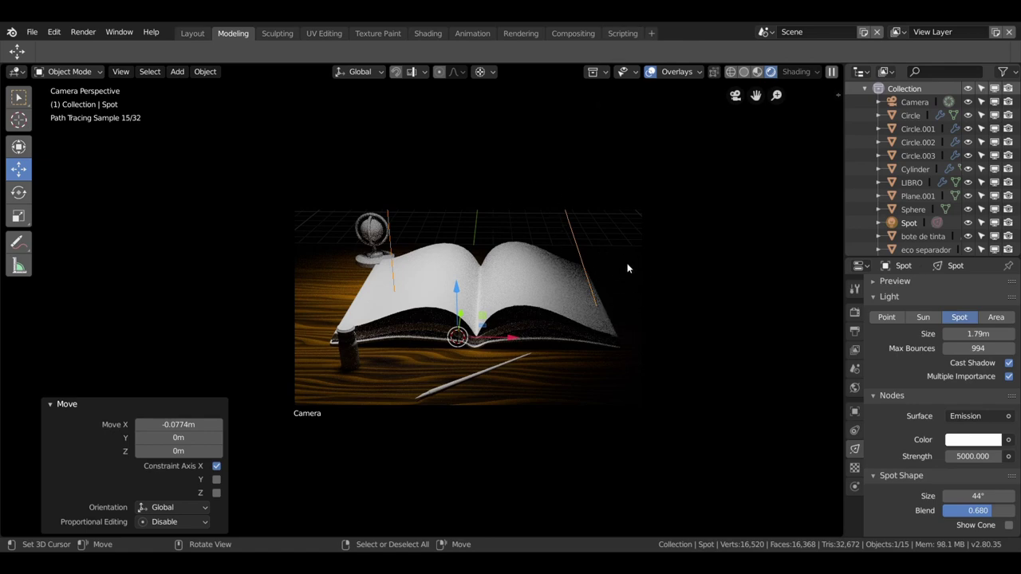
Orbit around the book scene, switch to front orthographic view, and bring up the Add menu
{"action": "scroll", "coordinate": [628, 268], "scroll_direction": "down", "scroll_amount": 3}
{"action": "middle_click_drag", "start_coordinate": [628, 262], "coordinate": [461, 269]}
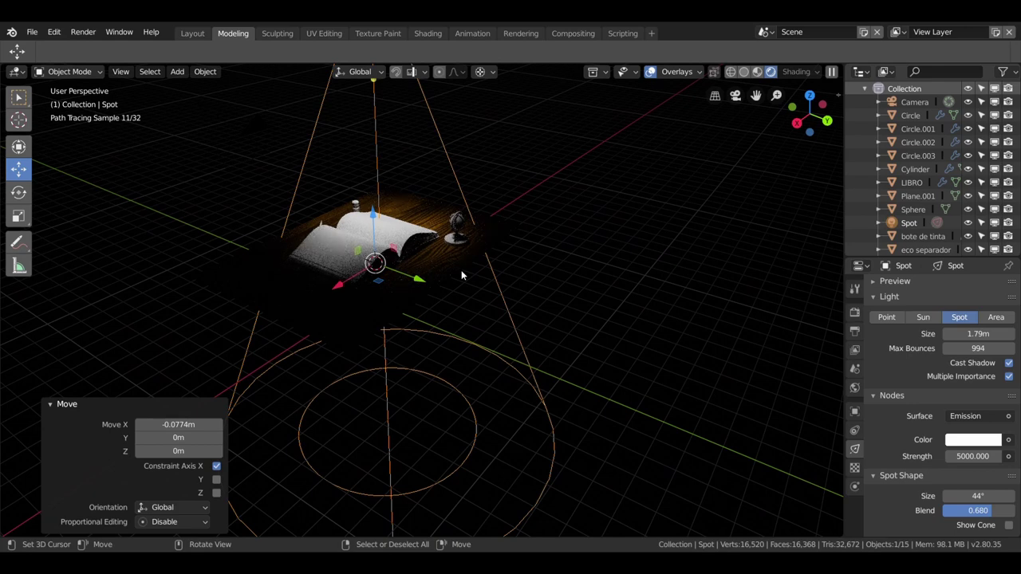
{"action": "middle_click_drag", "start_coordinate": [461, 275], "coordinate": [461, 275]}
{"action": "key", "text": "KP_1"}
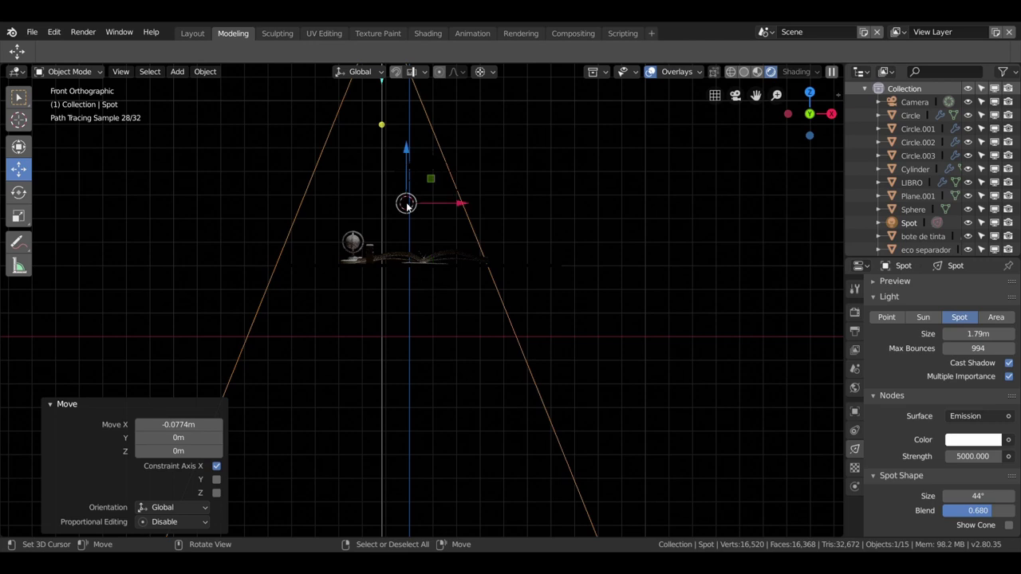
{"action": "key", "text": "shift+a"}
{"action": "mouse_move", "coordinate": [348, 237]}
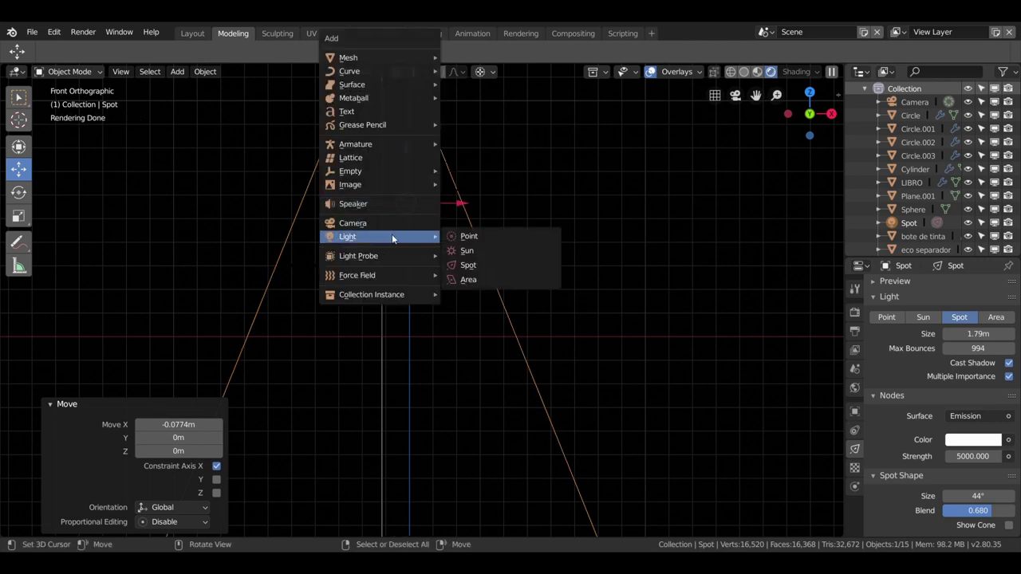
Add a view-aligned area light, enlarge it, and shift it sideways and about half a metre up
{"action": "left_click", "coordinate": [469, 280]}
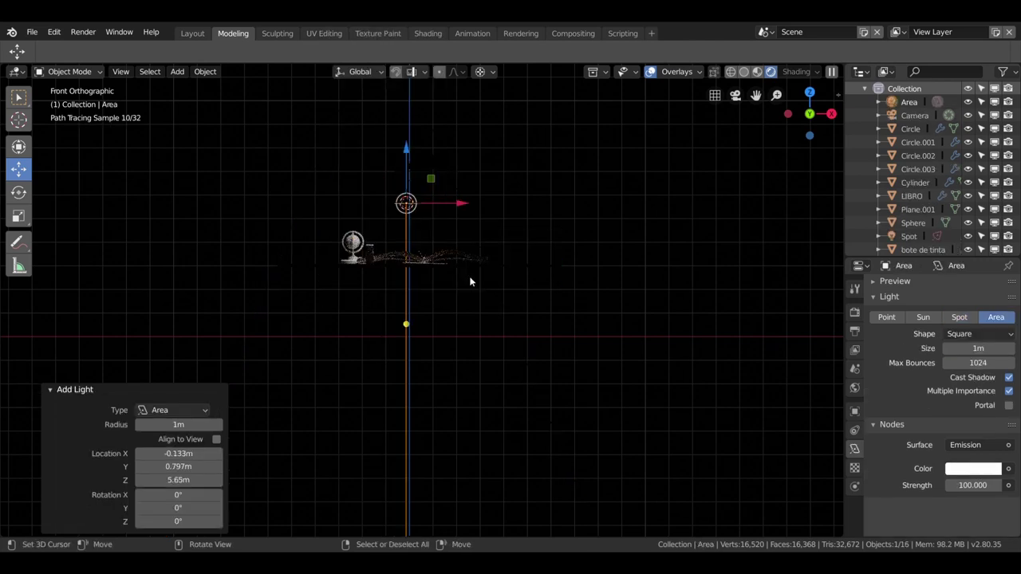
{"action": "left_click", "coordinate": [216, 439]}
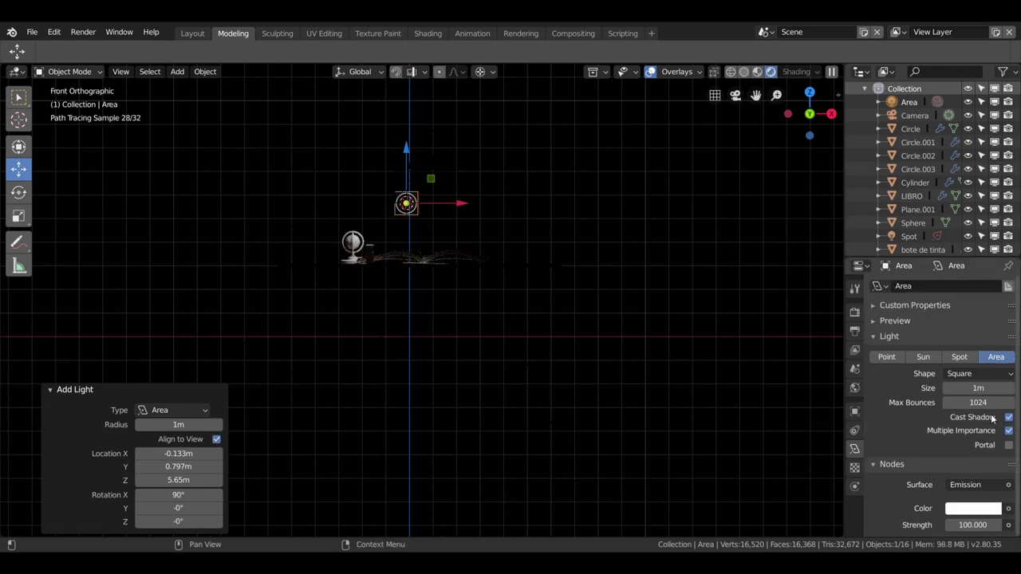
{"action": "left_click_drag", "start_coordinate": [978, 388], "coordinate": [1013, 388]}
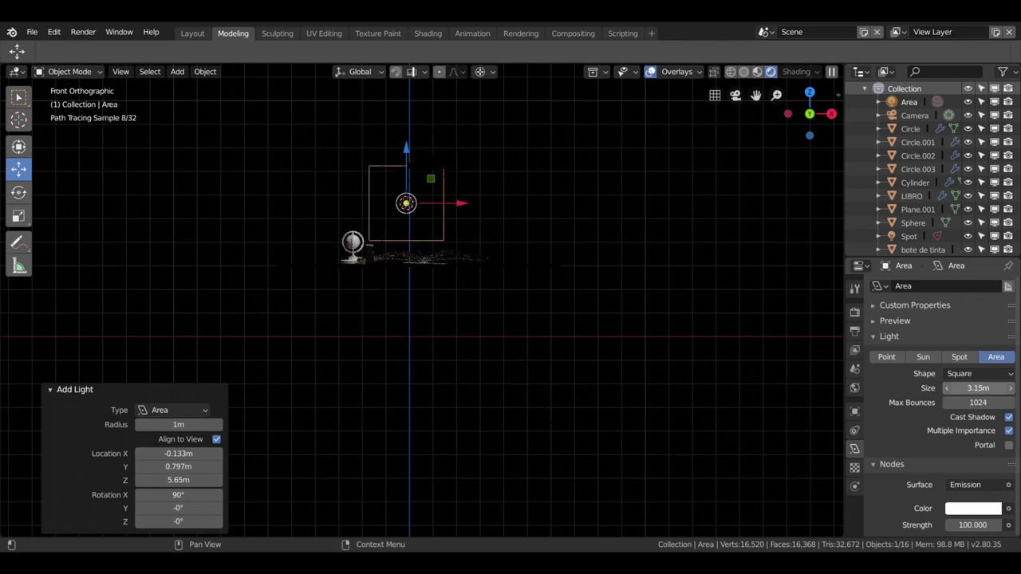
{"action": "left_click_drag", "start_coordinate": [465, 205], "coordinate": [526, 202]}
{"action": "left_click_drag", "start_coordinate": [405, 149], "coordinate": [406, 137]}
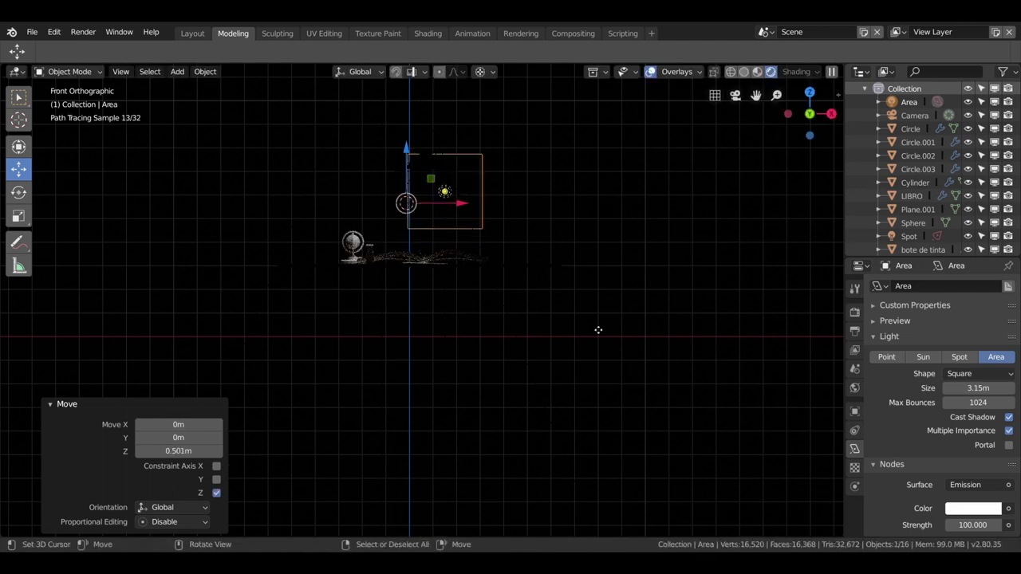
Move the area light off to the side of the book and enlarge it to 5.71 m
{"action": "key", "text": "KP_0"}
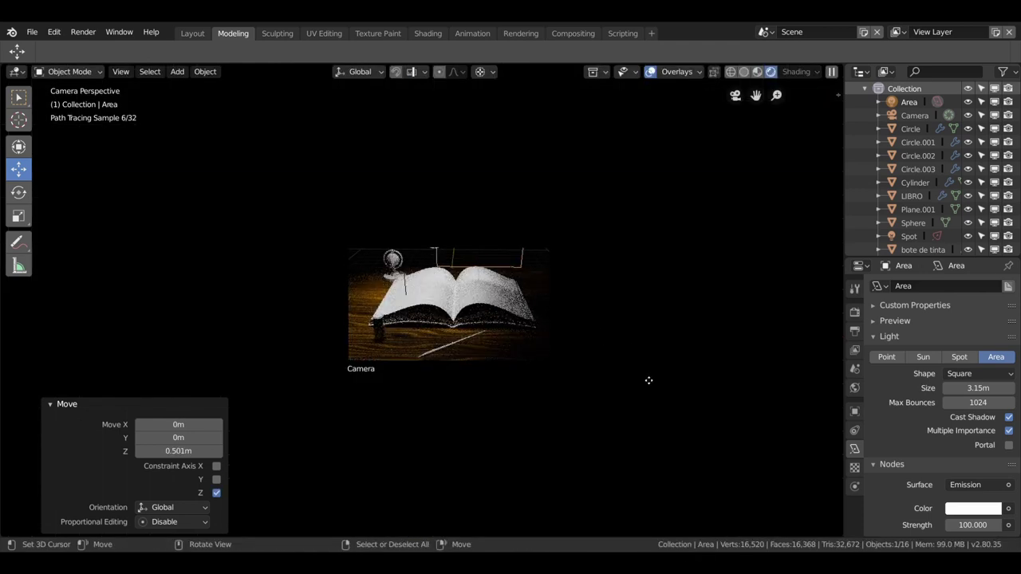
{"action": "middle_click_drag", "start_coordinate": [649, 380], "coordinate": [499, 379]}
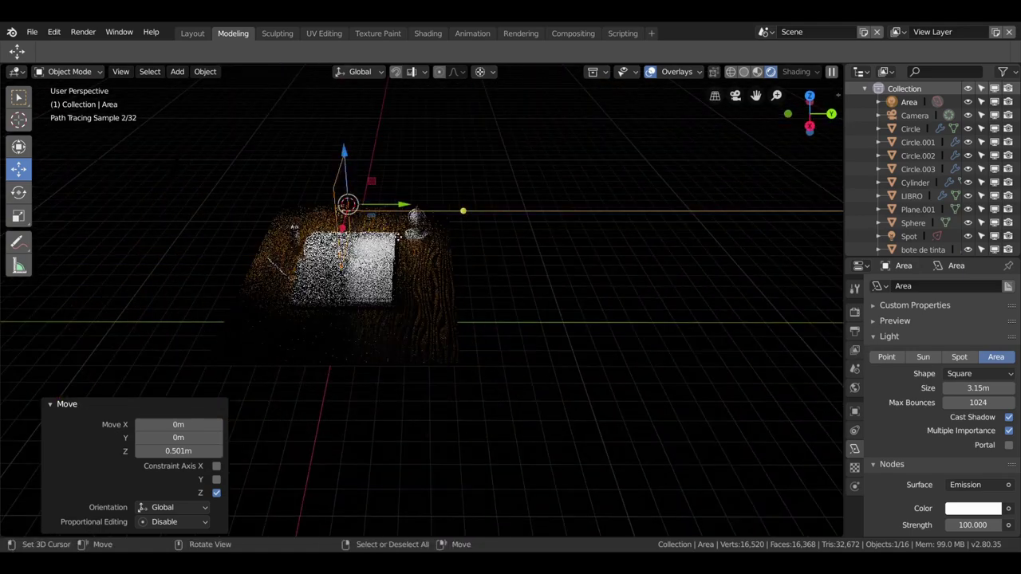
{"action": "key", "text": "g"}
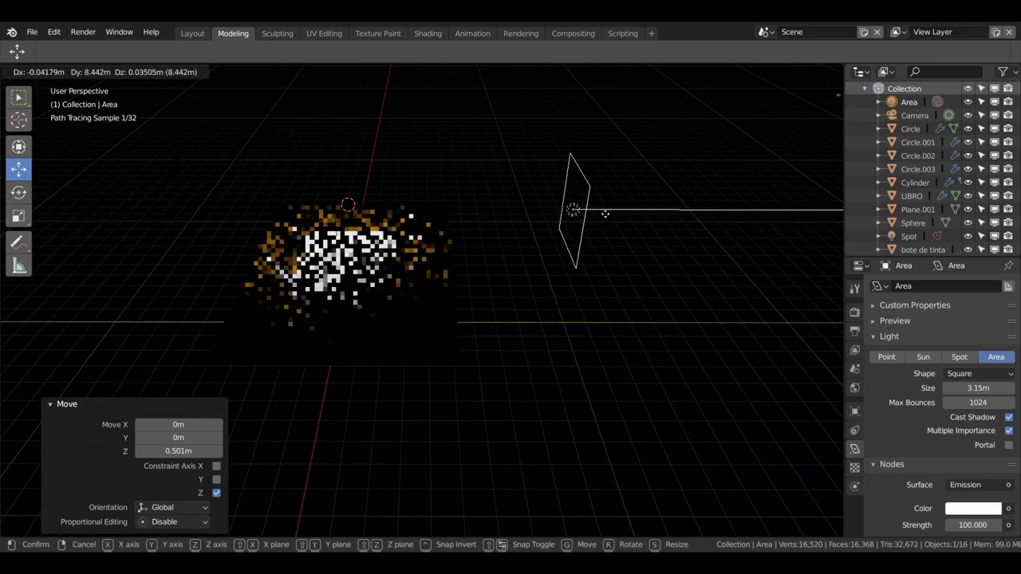
{"action": "left_click", "coordinate": [606, 216]}
{"action": "mouse_move", "coordinate": [620, 284]}
{"action": "middle_mouse_down"}
{"action": "mouse_move", "coordinate": [602, 201]}
{"action": "mouse_move", "coordinate": [522, 237]}
{"action": "mouse_move", "coordinate": [322, 229]}
{"action": "middle_mouse_up"}
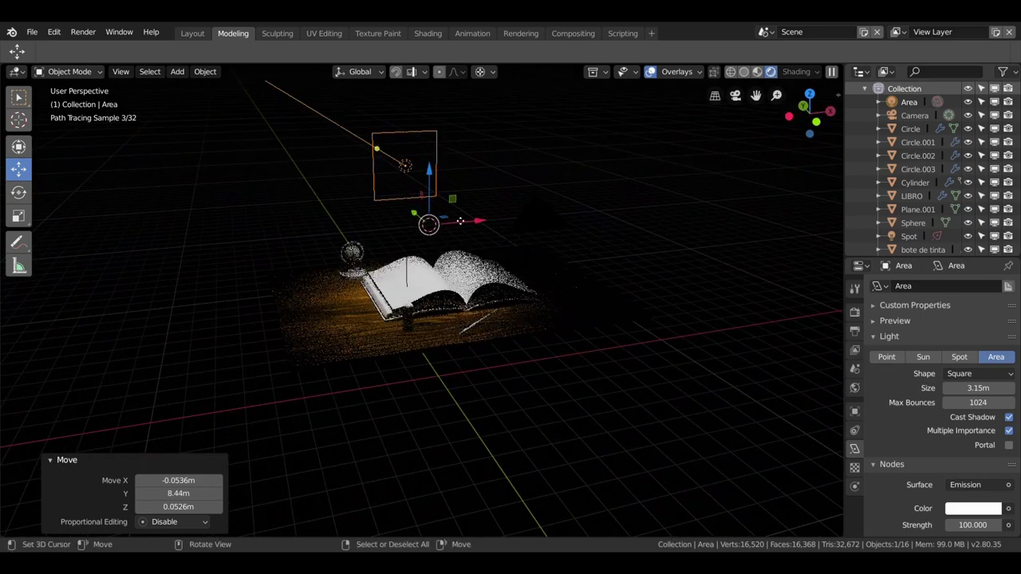
{"action": "left_click_drag", "start_coordinate": [977, 387], "coordinate": [989, 387]}
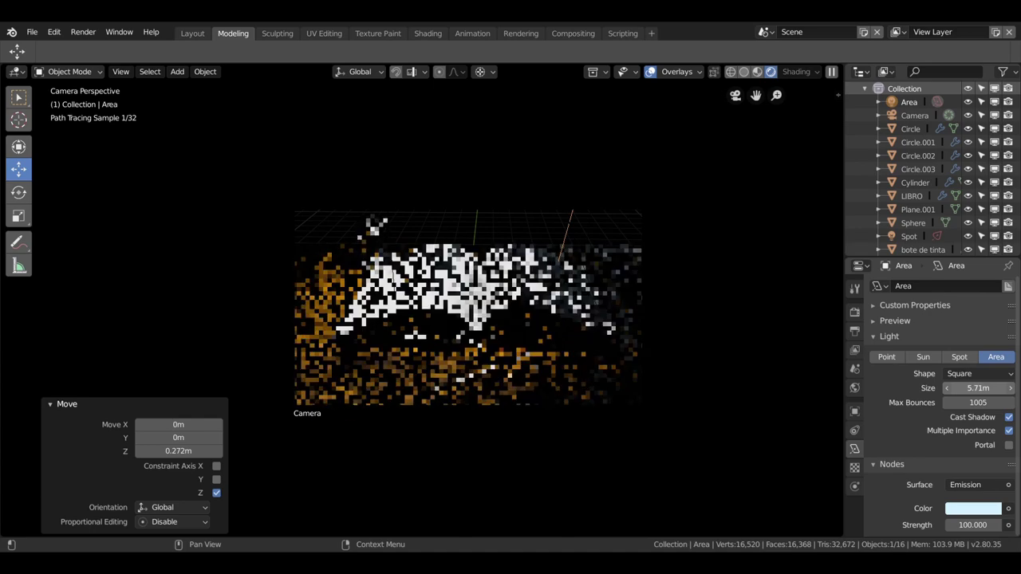
Enlarge the area light to 5.95 m, review the render, then switch to top view
{"action": "left_click_drag", "start_coordinate": [977, 388], "coordinate": [993, 388]}
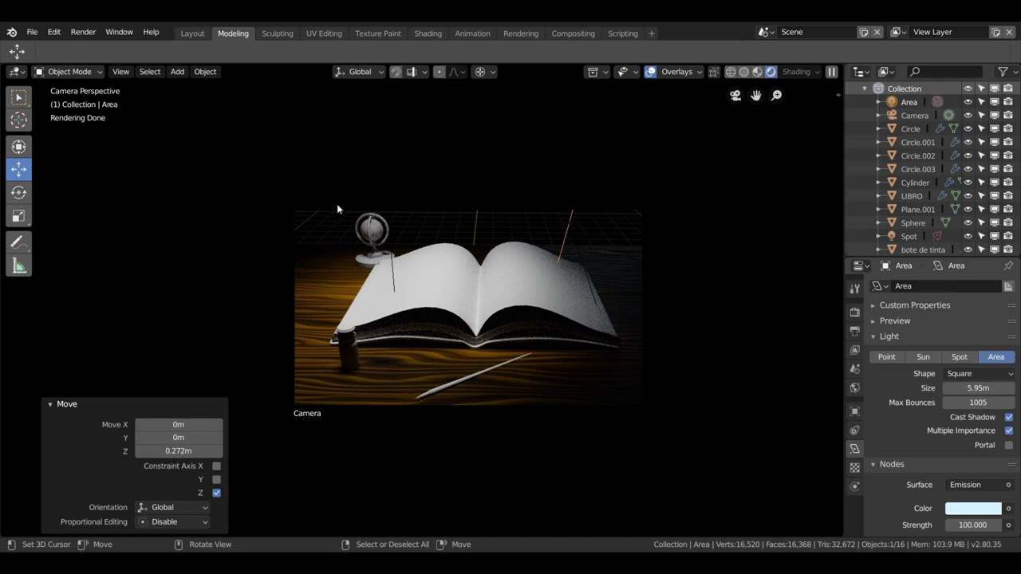
{"action": "scroll", "coordinate": [602, 388], "scroll_direction": "down", "scroll_amount": 2}
{"action": "mouse_move", "coordinate": [601, 387]}
{"action": "middle_mouse_down"}
{"action": "mouse_move", "coordinate": [594, 359]}
{"action": "mouse_move", "coordinate": [551, 348]}
{"action": "mouse_move", "coordinate": [608, 378]}
{"action": "mouse_move", "coordinate": [474, 397]}
{"action": "mouse_move", "coordinate": [643, 286]}
{"action": "middle_mouse_up"}
{"action": "scroll", "coordinate": [593, 361], "scroll_direction": "down", "scroll_amount": 5}
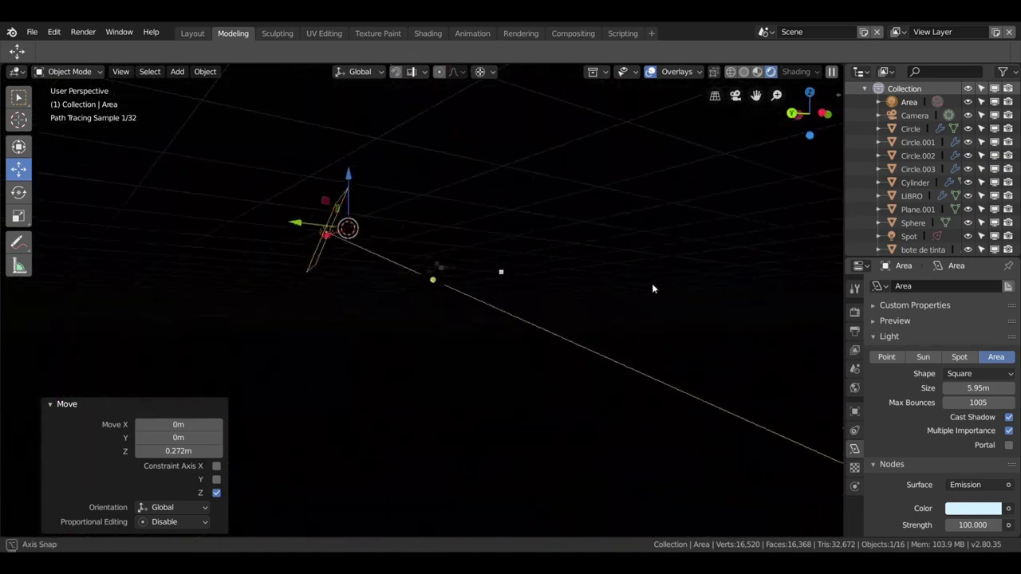
{"action": "key", "text": "KP_7"}
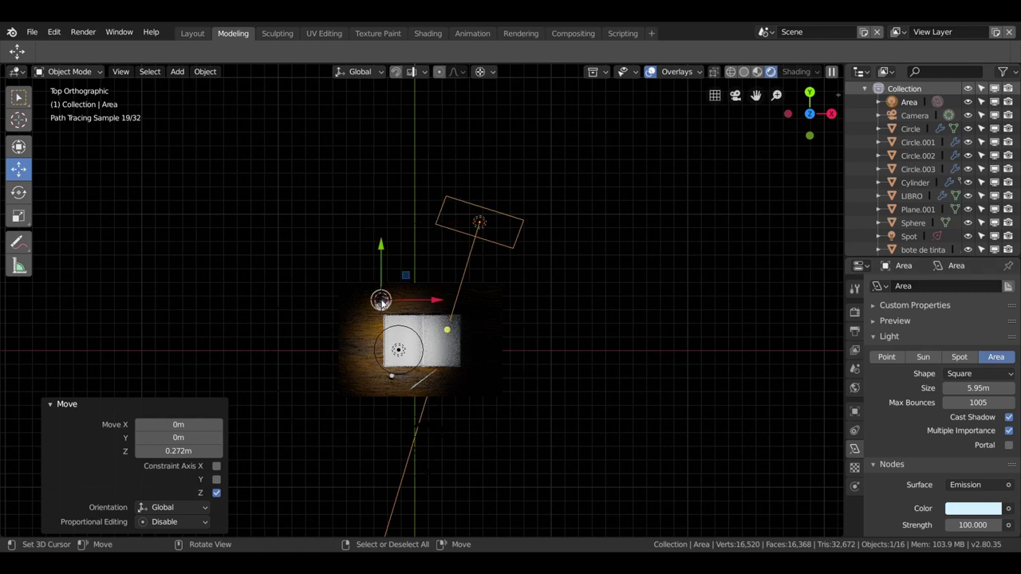
{"action": "key", "text": "shift+a"}
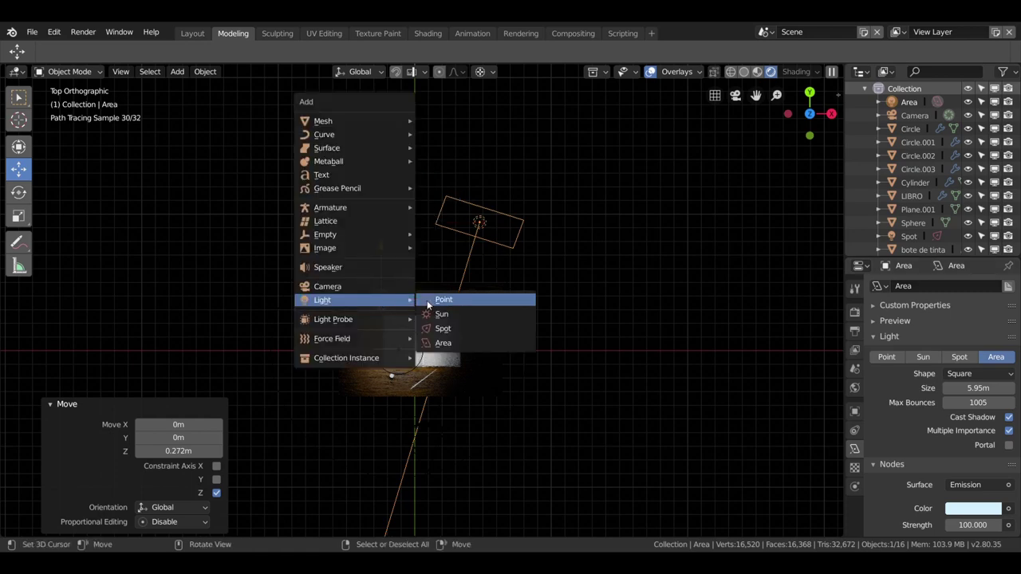
Add a point light, nudge it sideways, and place it 1.26 m along Y
{"action": "left_click", "coordinate": [427, 300]}
{"action": "middle_click_drag", "start_coordinate": [454, 385], "coordinate": [524, 273]}
{"action": "key", "text": "g"}
{"action": "key", "text": "y"}
{"action": "left_click", "coordinate": [664, 324]}
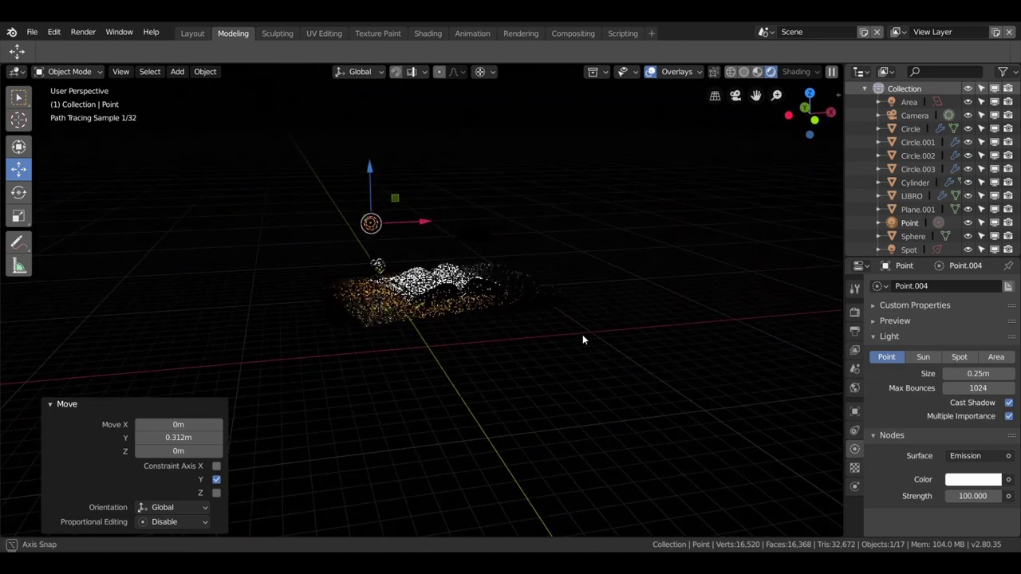
{"action": "key", "text": "g"}
{"action": "key", "text": "x"}
{"action": "left_click", "coordinate": [568, 345]}
{"action": "mouse_move", "coordinate": [570, 343]}
{"action": "middle_mouse_down"}
{"action": "mouse_move", "coordinate": [602, 304]}
{"action": "mouse_move", "coordinate": [582, 325]}
{"action": "mouse_move", "coordinate": [392, 303]}
{"action": "middle_mouse_up"}
{"action": "key", "text": "g"}
{"action": "left_click", "coordinate": [383, 307]}
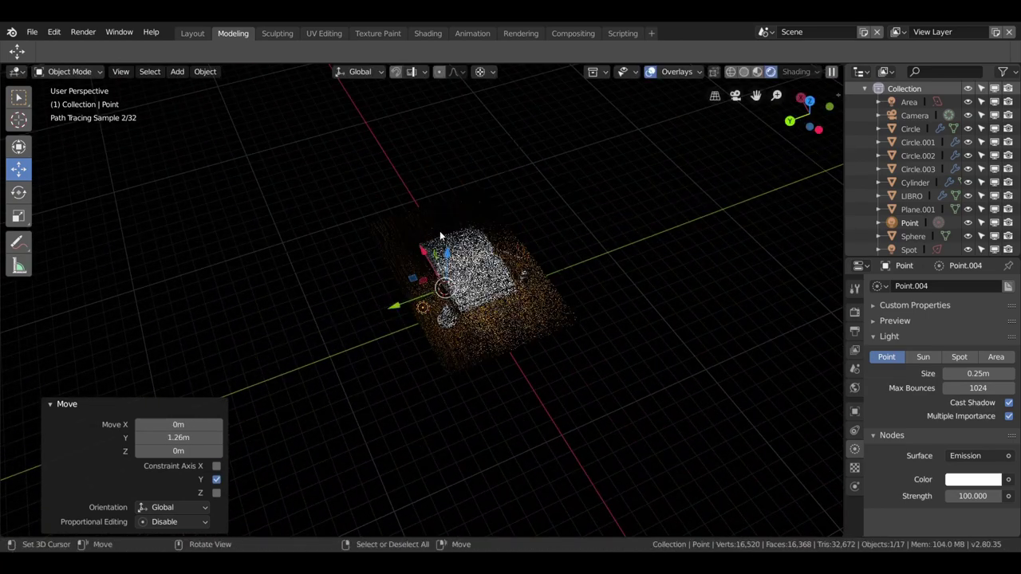
Lower the point light 0.592 m along Z and check it through the camera view
{"action": "middle_click_drag", "start_coordinate": [443, 326], "coordinate": [432, 228]}
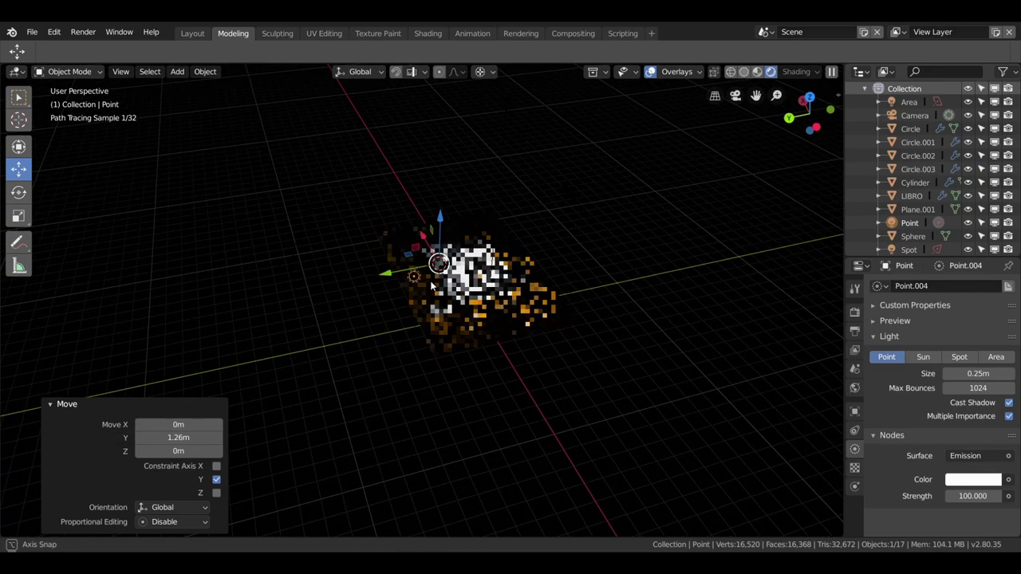
{"action": "key", "text": "g"}
{"action": "key", "text": "z"}
{"action": "left_click", "coordinate": [444, 226]}
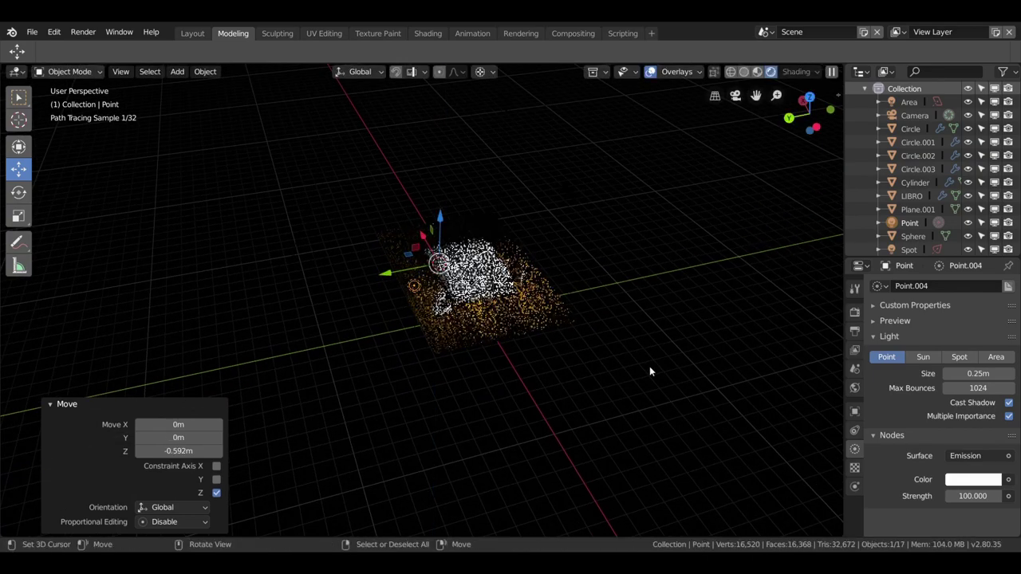
{"action": "middle_click_drag", "start_coordinate": [649, 366], "coordinate": [513, 343]}
{"action": "key", "text": "KP_0"}
{"action": "key", "text": "Home"}
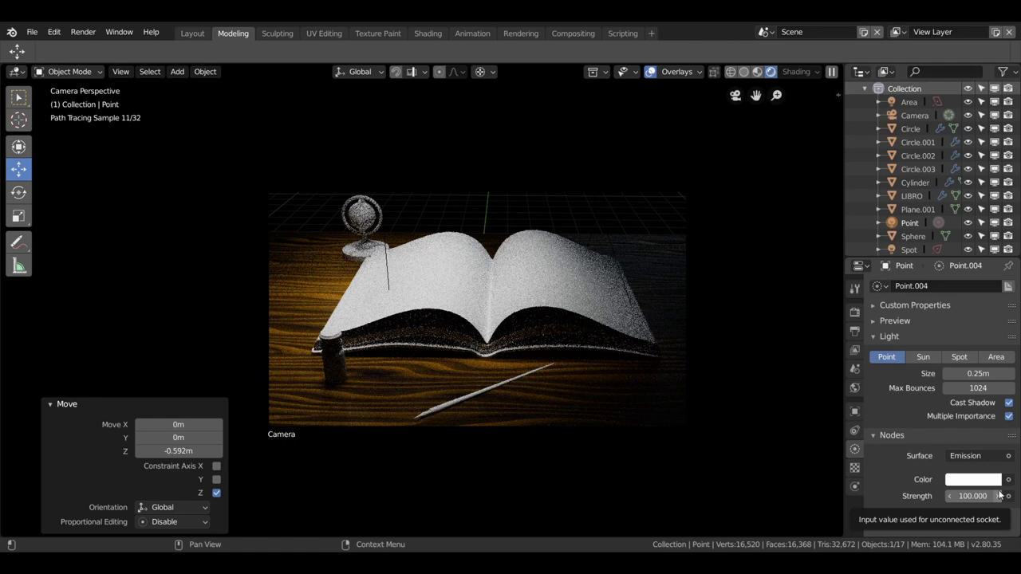
Set the point light to size 0.46 m, light blue, strength 48.5, with multiple importance off
{"action": "mouse_move", "coordinate": [978, 373]}
{"action": "left_mouse_down"}
{"action": "mouse_move", "coordinate": [993, 373]}
{"action": "mouse_move", "coordinate": [965, 387]}
{"action": "left_mouse_up"}
{"action": "left_click", "coordinate": [1009, 416]}
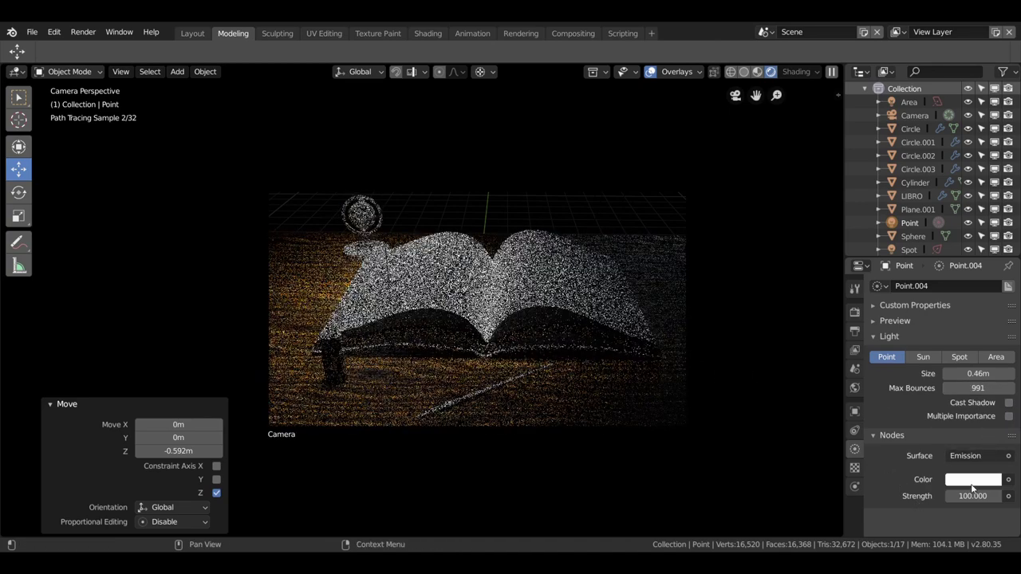
{"action": "left_click", "coordinate": [971, 481]}
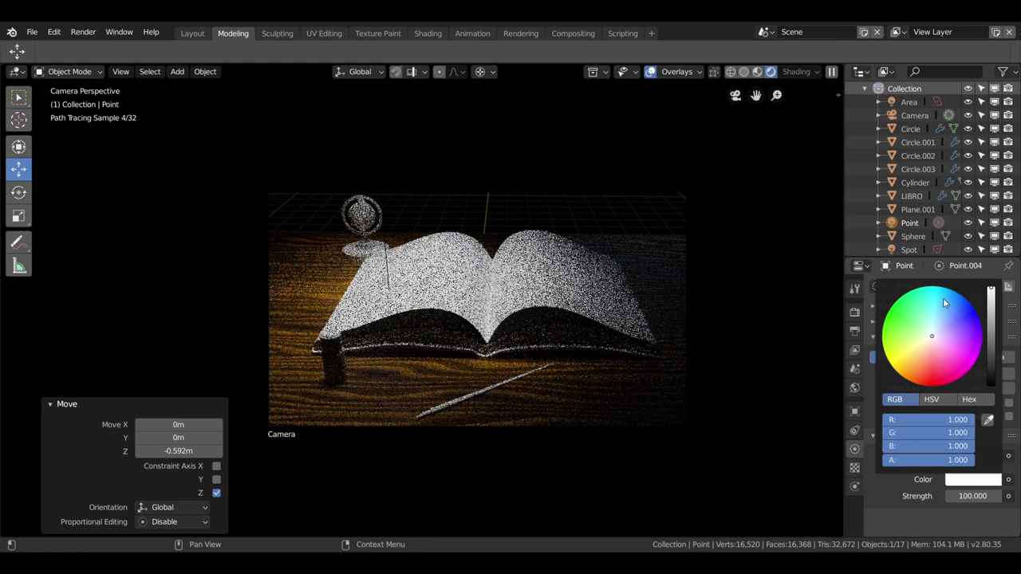
{"action": "left_click", "coordinate": [937, 319]}
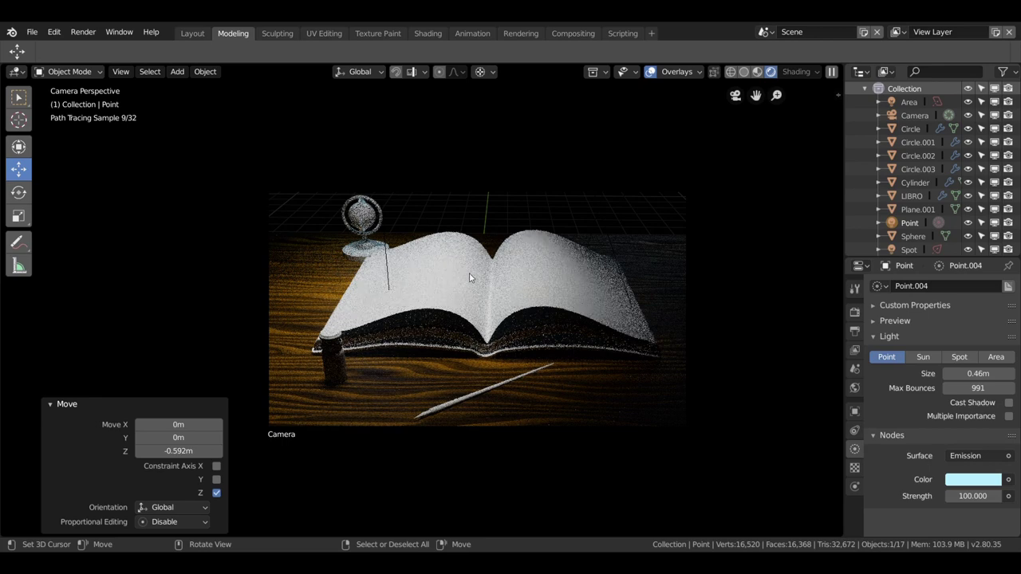
{"action": "left_click_drag", "start_coordinate": [972, 496], "coordinate": [933, 496]}
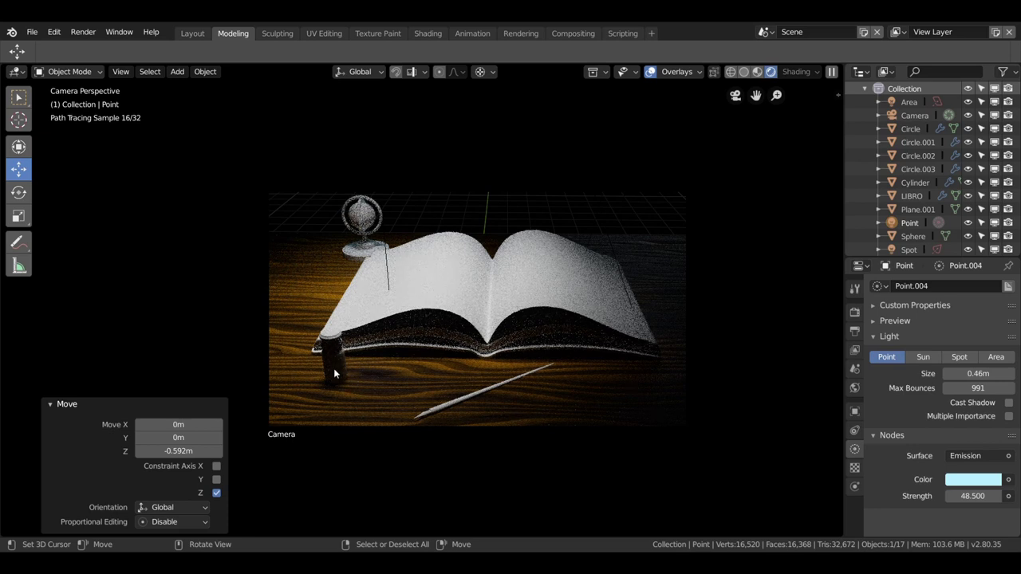
{"action": "middle_click_drag", "start_coordinate": [345, 372], "coordinate": [643, 405]}
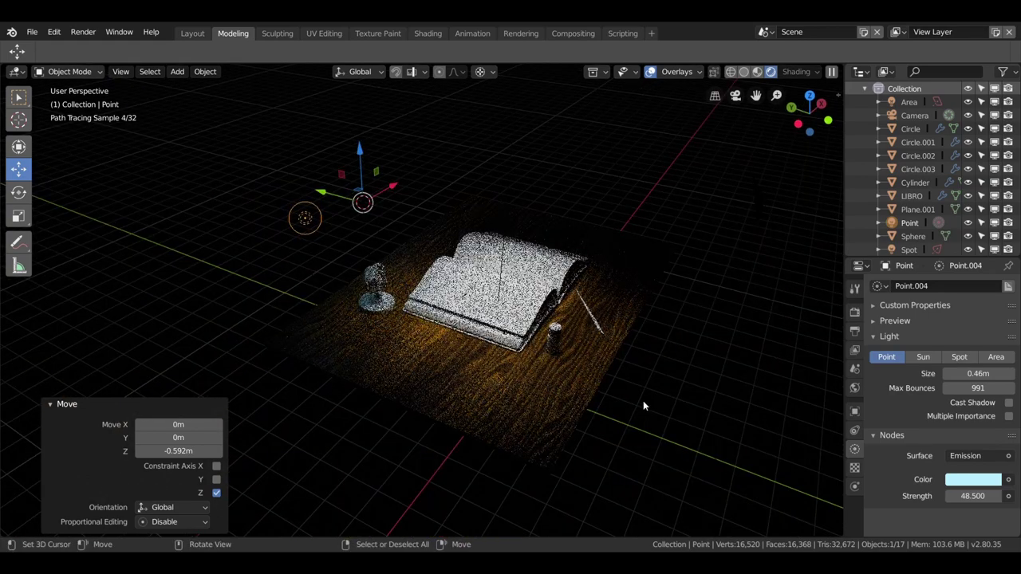
{"action": "middle_click_drag", "start_coordinate": [643, 401], "coordinate": [596, 366]}
Add a plane standing upright toward the front view and stretch it wider along X
{"action": "key", "text": "KP_7"}
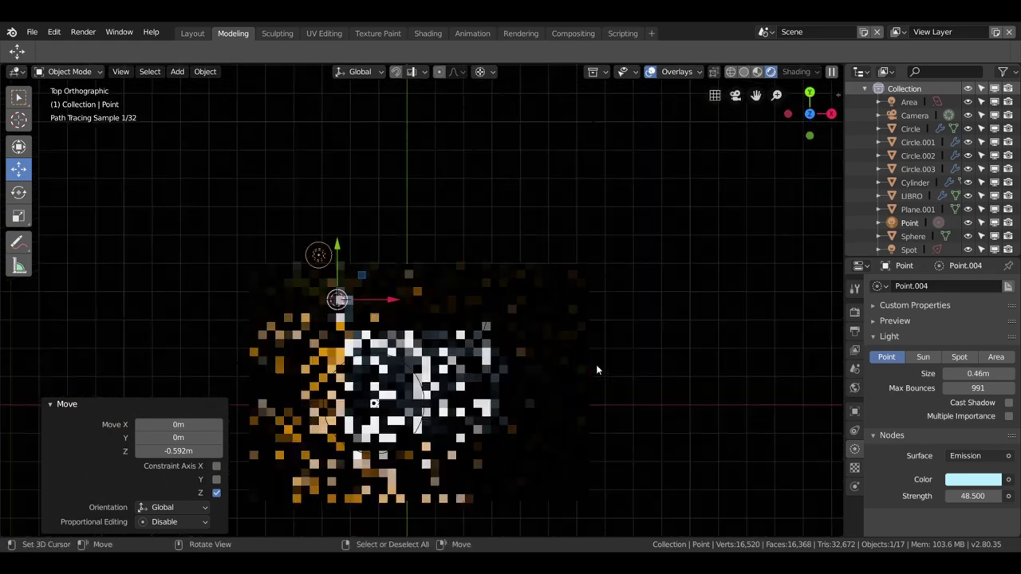
{"action": "key", "text": "KP_1"}
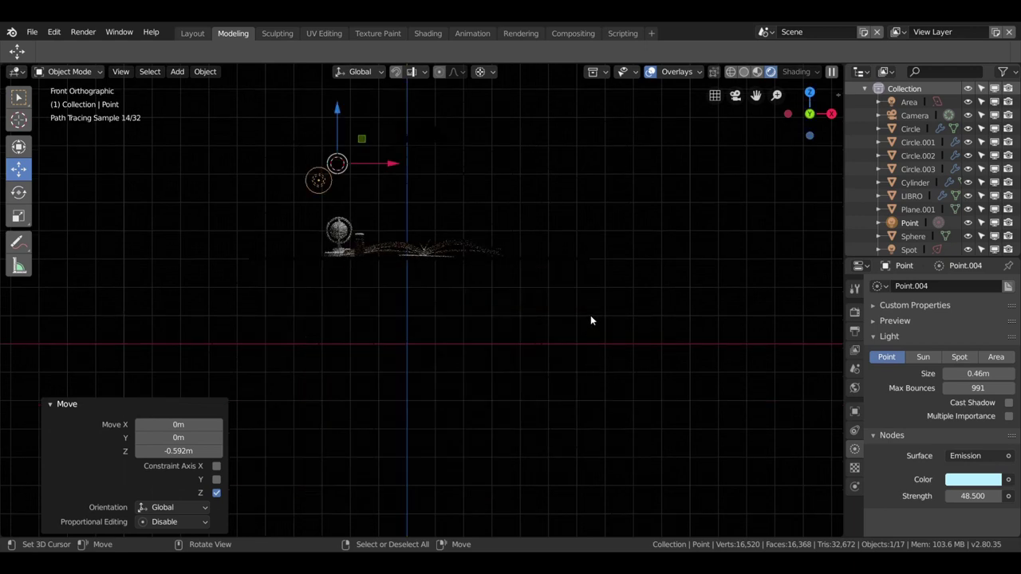
{"action": "key", "text": "shift+a"}
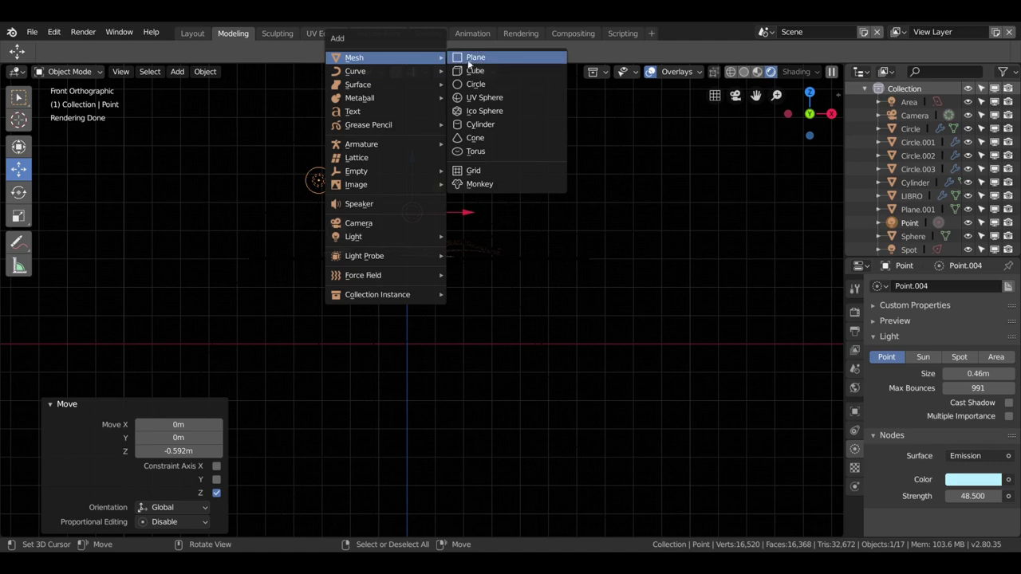
{"action": "left_click", "coordinate": [471, 59]}
{"action": "left_click", "coordinate": [218, 440]}
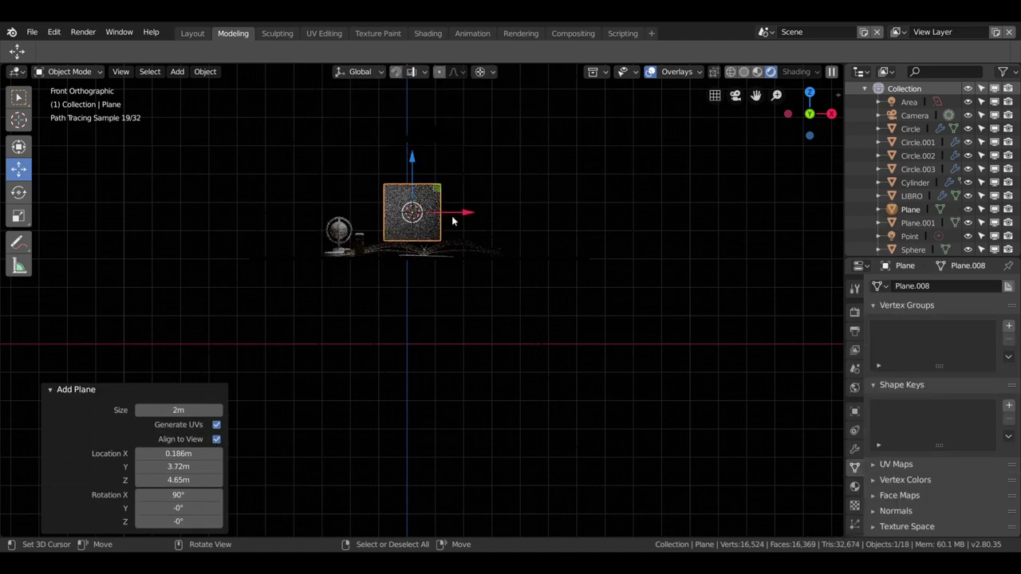
{"action": "key", "text": "s"}
{"action": "key", "text": "x"}
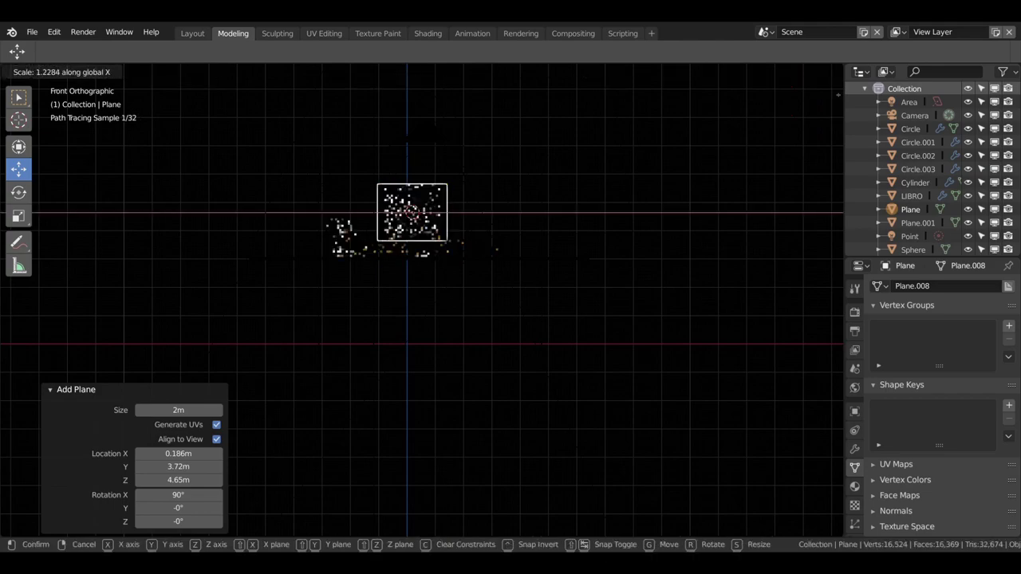
{"action": "left_click", "coordinate": [596, 240]}
Move the upright plane to Y -2.89 m and check its placement through the camera
{"action": "middle_click_drag", "start_coordinate": [597, 240], "coordinate": [459, 258]}
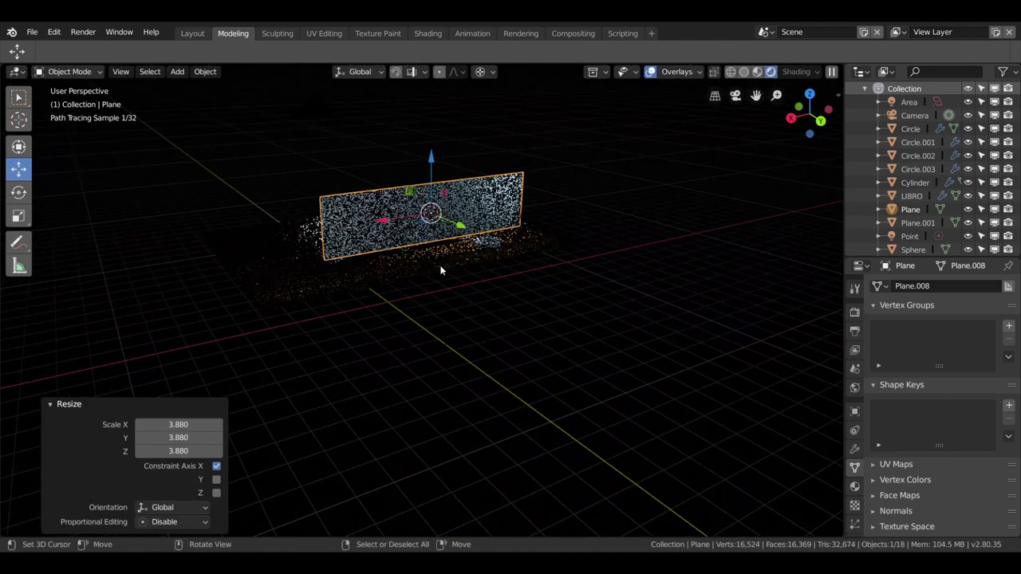
{"action": "key", "text": "g"}
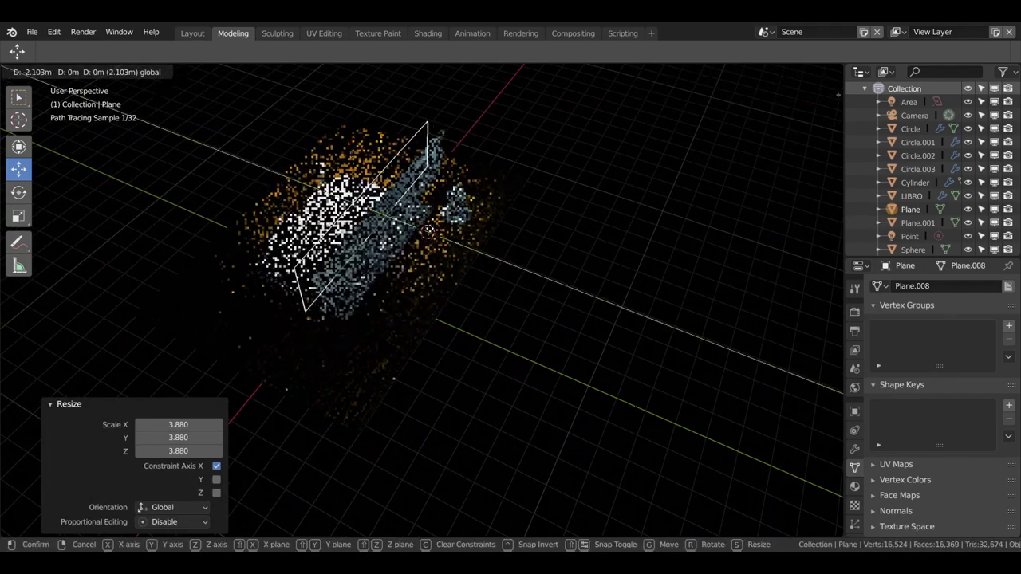
{"action": "left_click", "coordinate": [285, 175]}
{"action": "key", "text": "KP_0"}
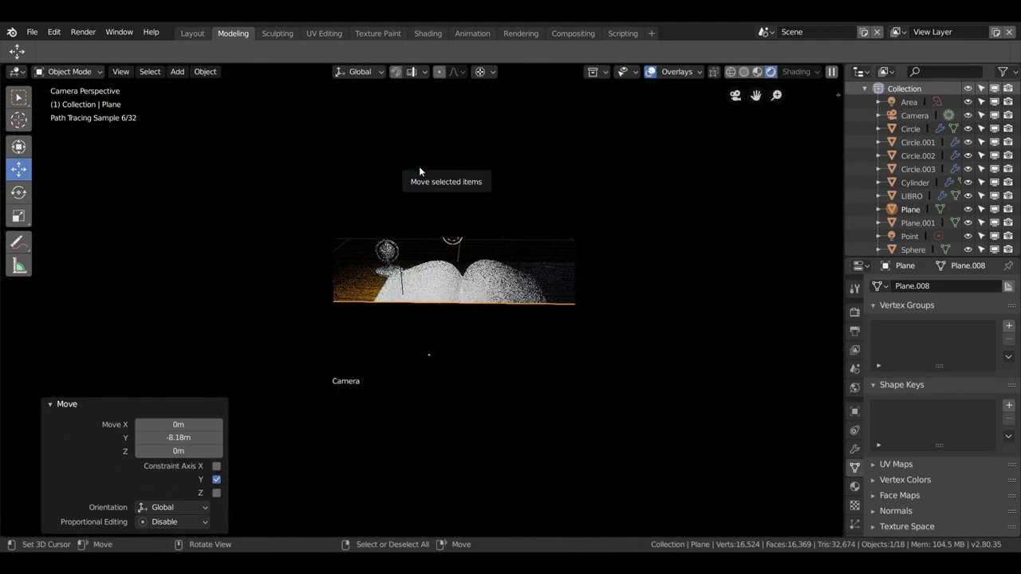
{"action": "middle_click_drag", "start_coordinate": [511, 216], "coordinate": [453, 202]}
{"action": "key", "text": "g"}
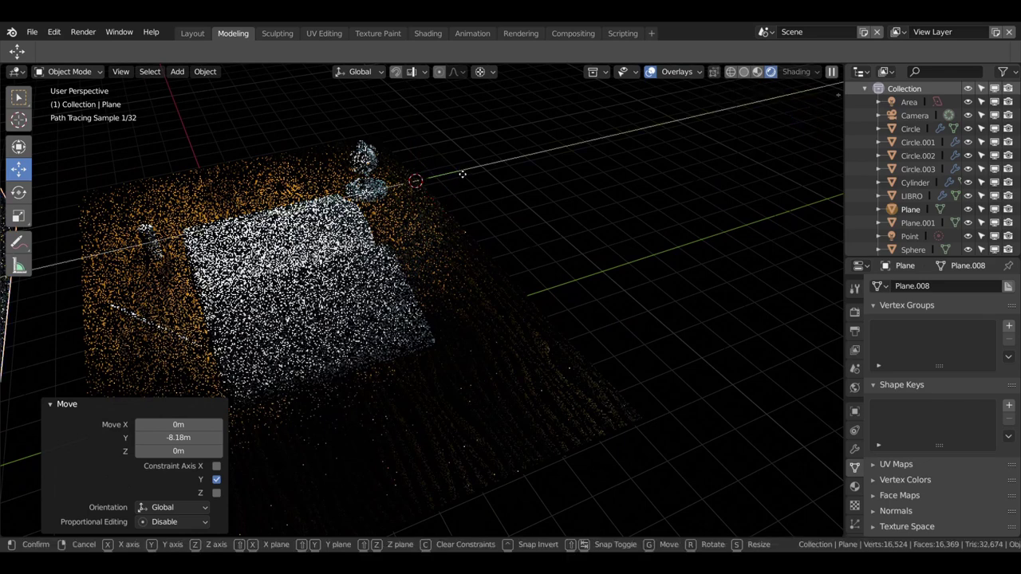
{"action": "key", "text": "y"}
{"action": "left_click", "coordinate": [333, 200]}
{"action": "key", "text": "KP_0"}
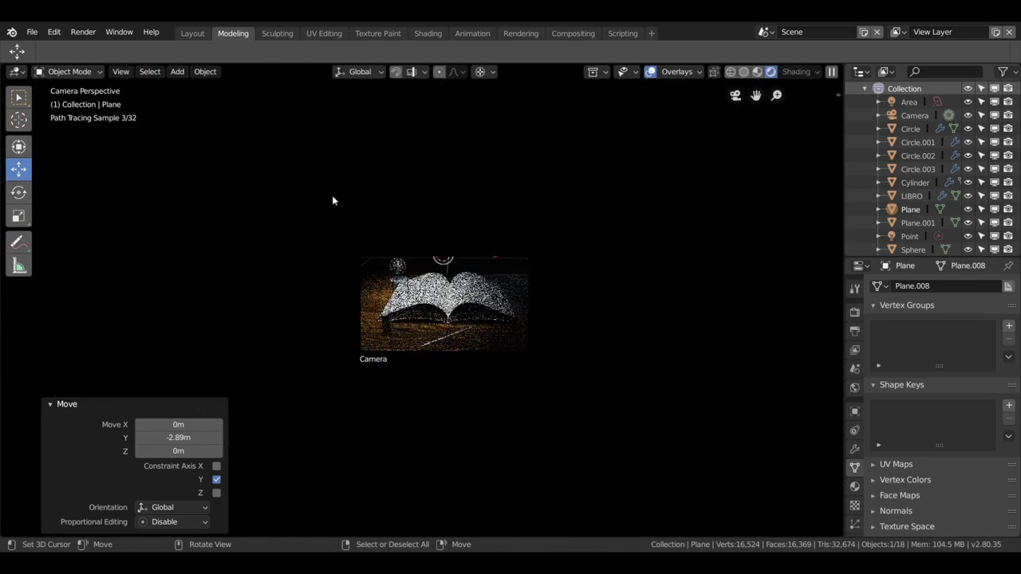
{"action": "scroll", "coordinate": [515, 286], "scroll_direction": "down", "scroll_amount": 1}
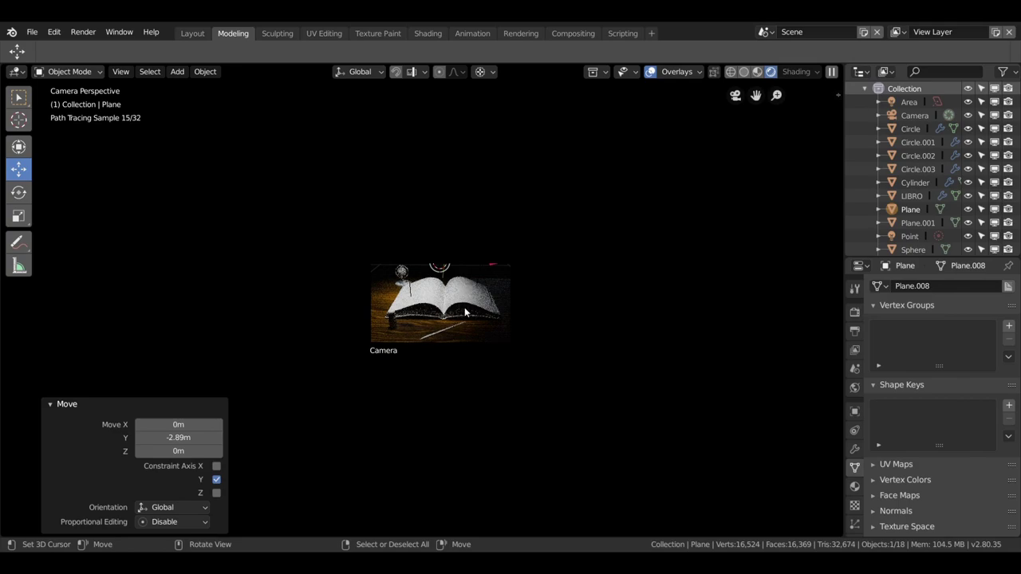
{"action": "middle_click_drag", "start_coordinate": [696, 418], "coordinate": [378, 394]}
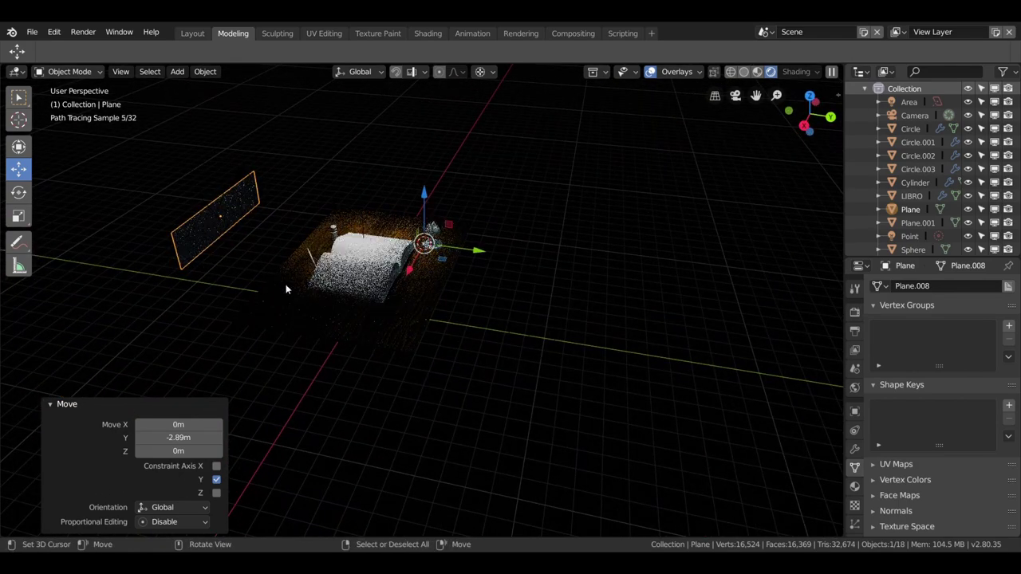
Give the plane a new light-blue Emission material
{"action": "left_click", "coordinate": [854, 487]}
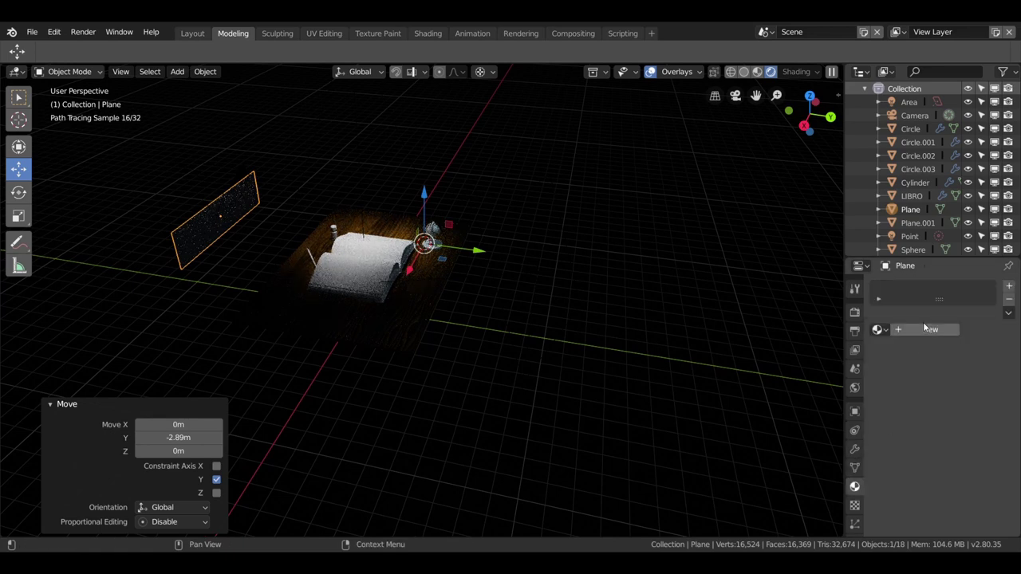
{"action": "left_click", "coordinate": [925, 329]}
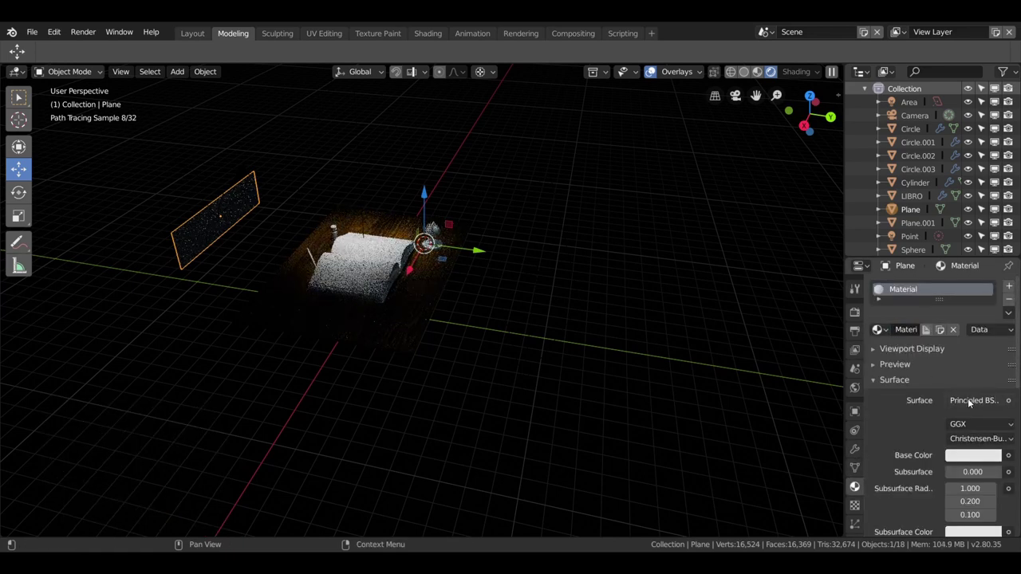
{"action": "left_click", "coordinate": [972, 401]}
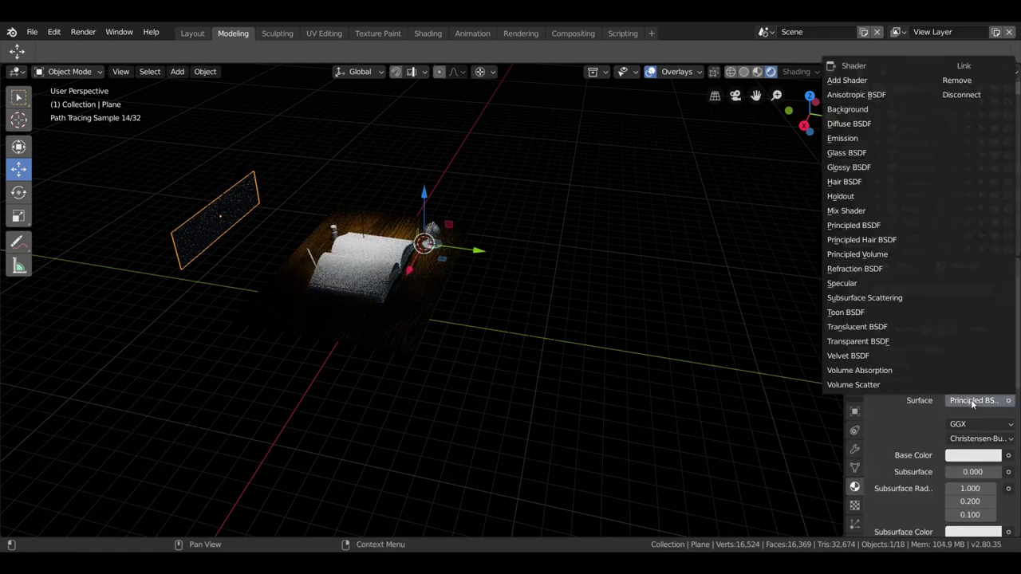
{"action": "left_click", "coordinate": [845, 138]}
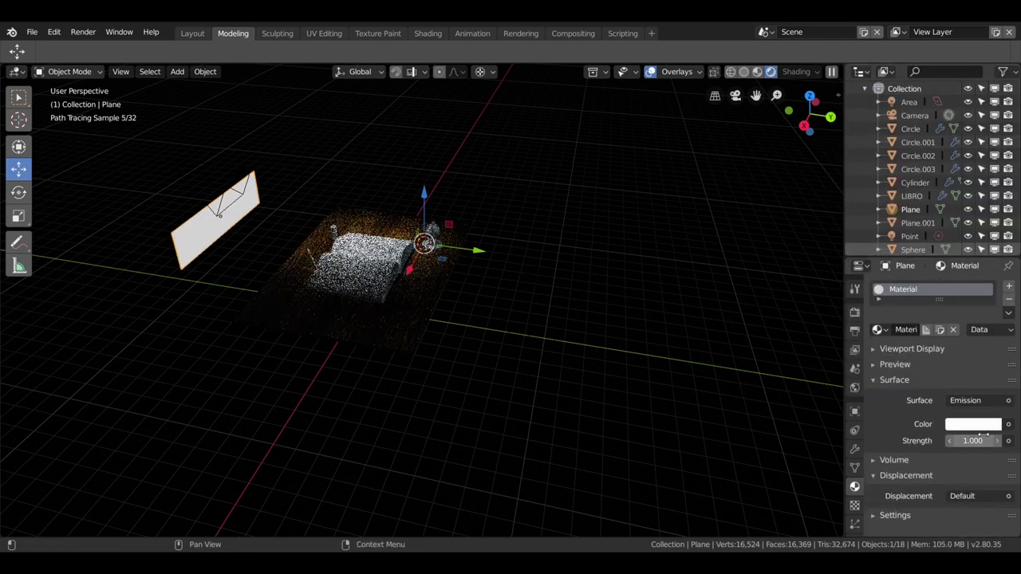
{"action": "left_click", "coordinate": [973, 423]}
{"action": "left_click", "coordinate": [933, 272]}
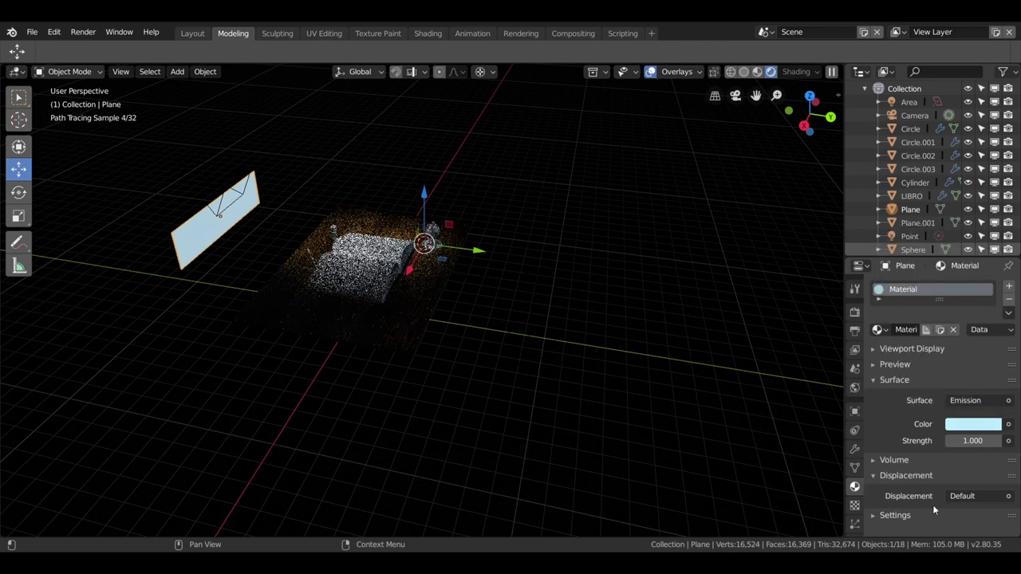
{"action": "left_click_drag", "start_coordinate": [972, 440], "coordinate": [1001, 440]}
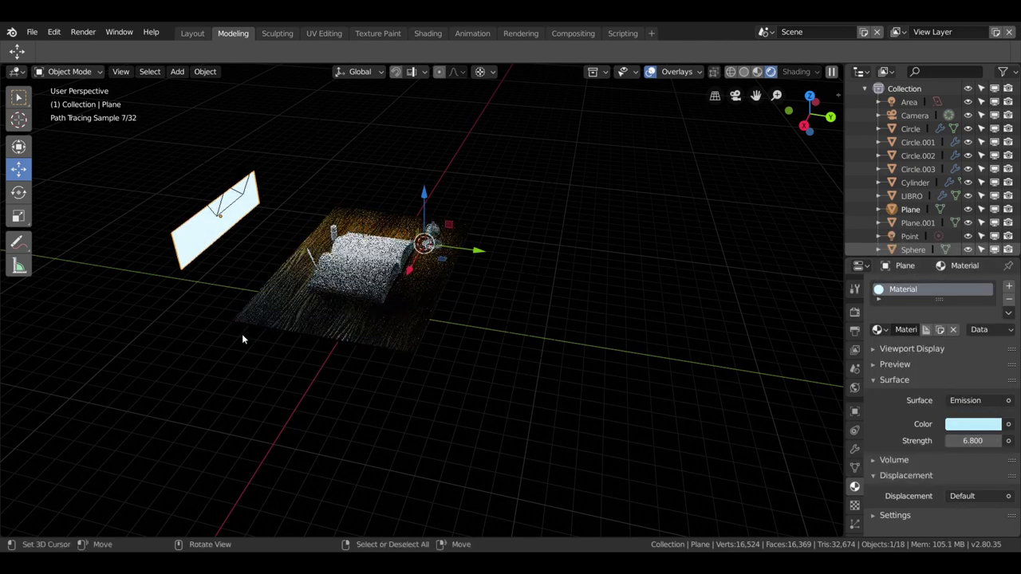
Reset the emission strength to 0 and raise it in 0.1 steps toward 1.7, viewing through the camera
{"action": "key", "text": "KP_0"}
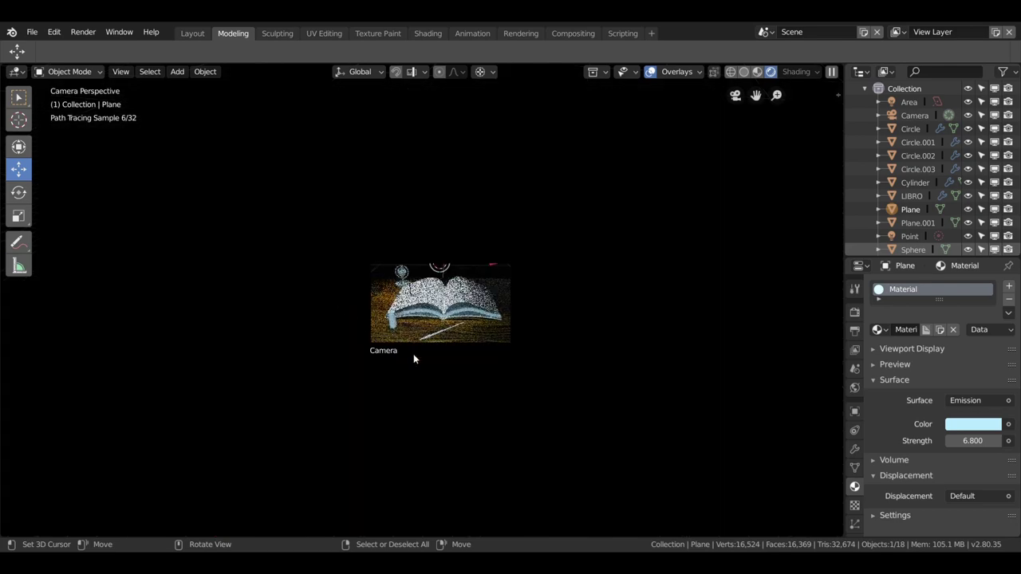
{"action": "scroll", "coordinate": [480, 375], "scroll_direction": "up", "scroll_amount": 3}
{"action": "scroll", "coordinate": [481, 386], "scroll_direction": "up", "scroll_amount": 1}
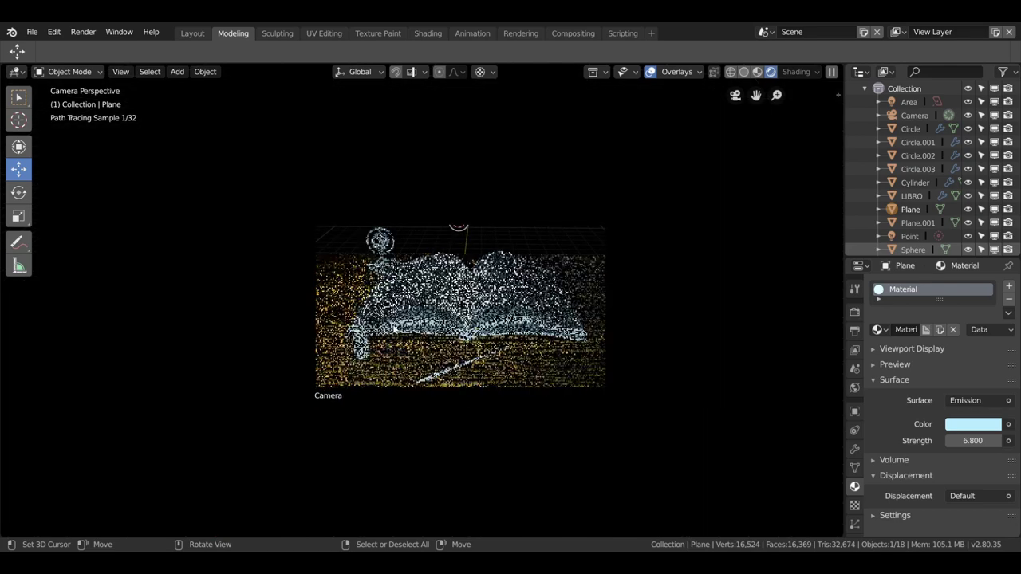
{"action": "key", "text": "BackSpace"}
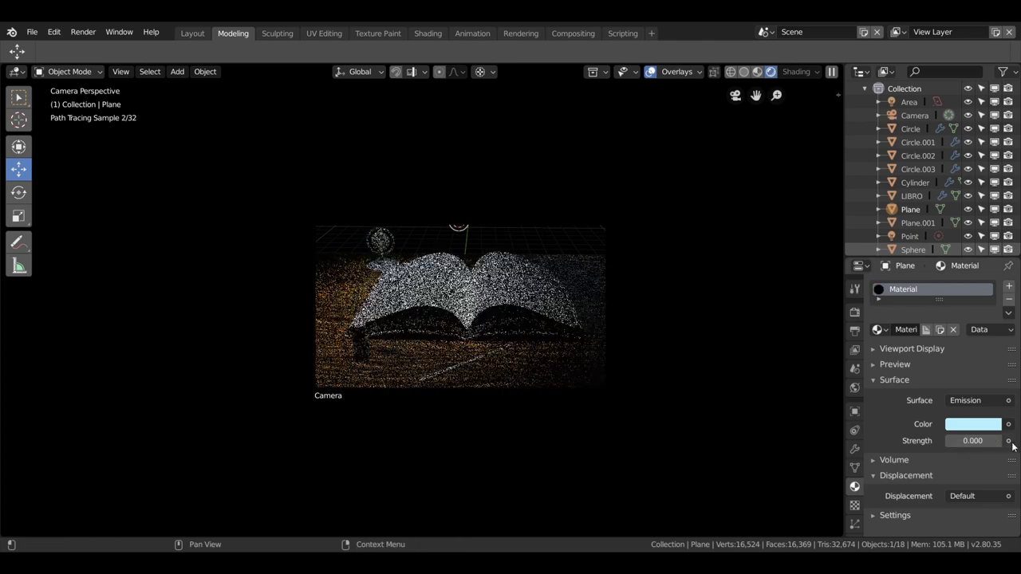
{"action": "left_click", "coordinate": [996, 441]}
{"action": "left_click", "coordinate": [996, 441]}
{"action": "left_click", "coordinate": [996, 441]}
{"action": "left_click", "coordinate": [996, 441]}
{"action": "left_click", "coordinate": [996, 441]}
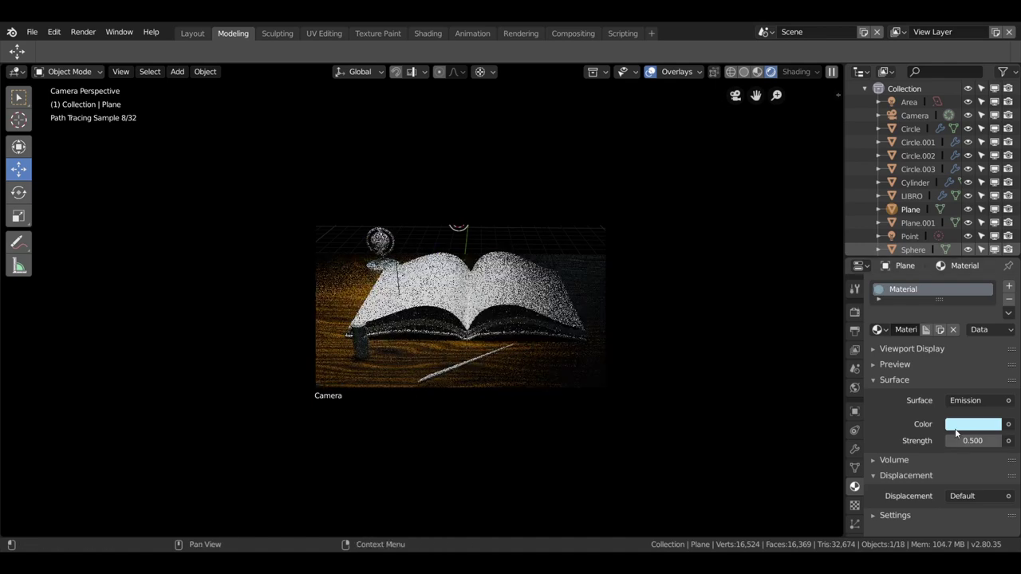
{"action": "left_click", "coordinate": [996, 441]}
{"action": "left_click", "coordinate": [996, 441]}
{"action": "left_click", "coordinate": [996, 441]}
{"action": "left_click", "coordinate": [996, 441]}
{"action": "left_click", "coordinate": [997, 441]}
{"action": "left_click", "coordinate": [996, 441]}
{"action": "left_click", "coordinate": [997, 441]}
{"action": "left_click", "coordinate": [997, 441]}
{"action": "left_click", "coordinate": [996, 441]}
{"action": "left_click", "coordinate": [996, 441]}
{"action": "left_click", "coordinate": [996, 441]}
{"action": "left_click", "coordinate": [996, 441]}
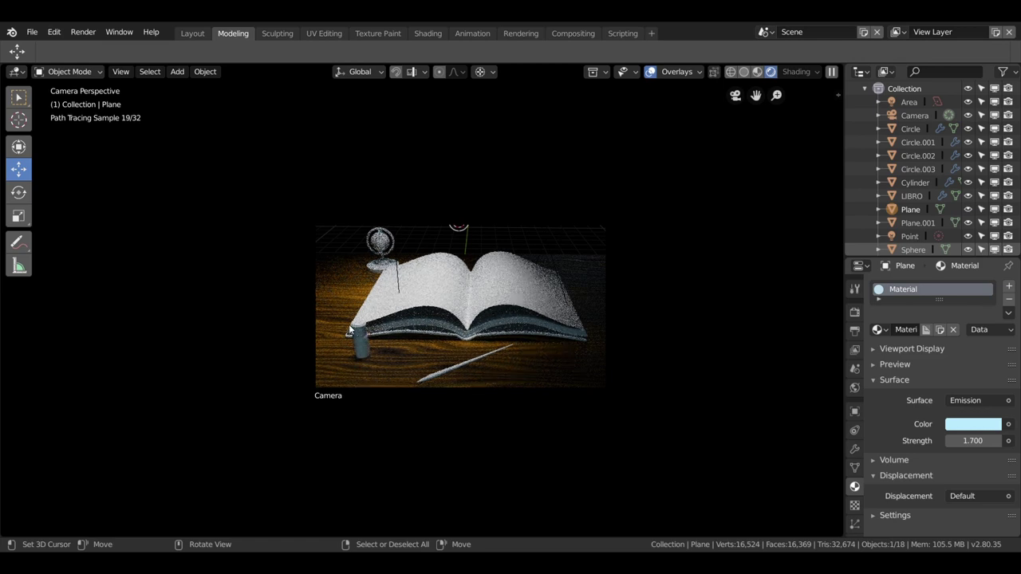
{"action": "scroll", "coordinate": [445, 401], "scroll_direction": "up", "scroll_amount": 3}
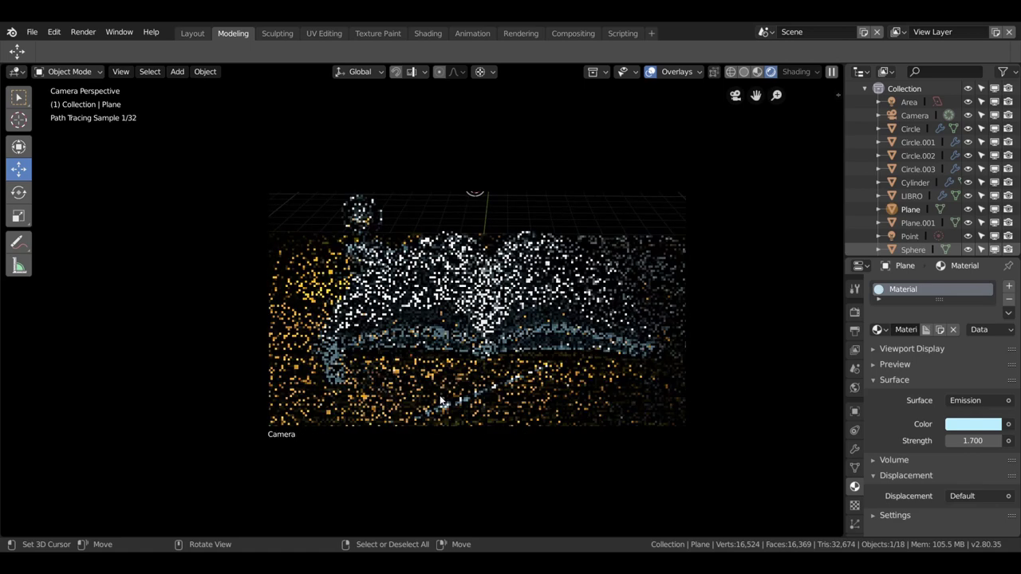
{"action": "scroll", "coordinate": [359, 279], "scroll_direction": "up", "scroll_amount": 1}
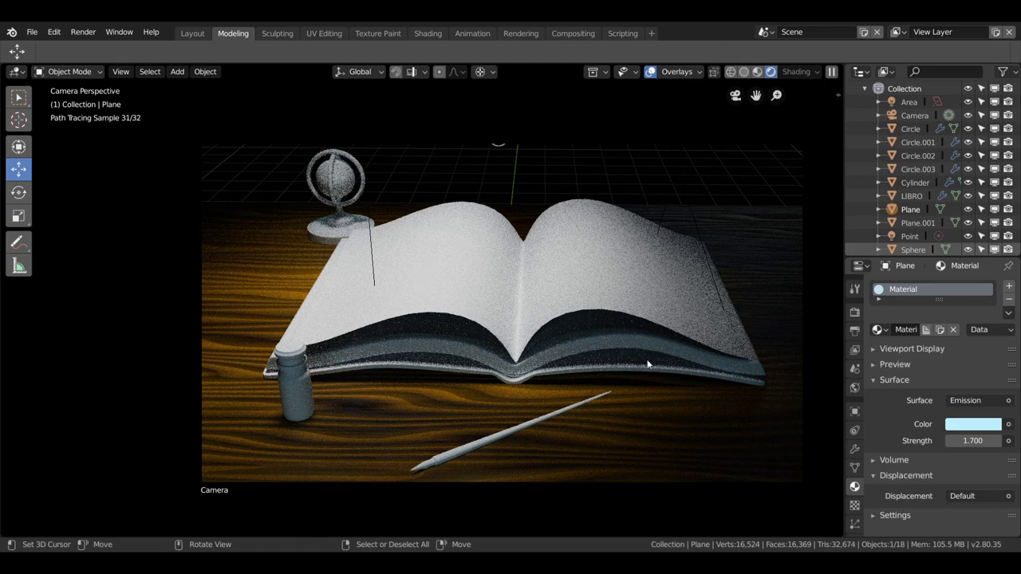
{"action": "scroll", "coordinate": [771, 301], "scroll_direction": "down", "scroll_amount": 2}
Set the Spot light's strength to 4000 and its size to 2.02 m
{"action": "scroll", "coordinate": [909, 203], "scroll_direction": "down", "scroll_amount": 3}
{"action": "left_click", "coordinate": [908, 183]}
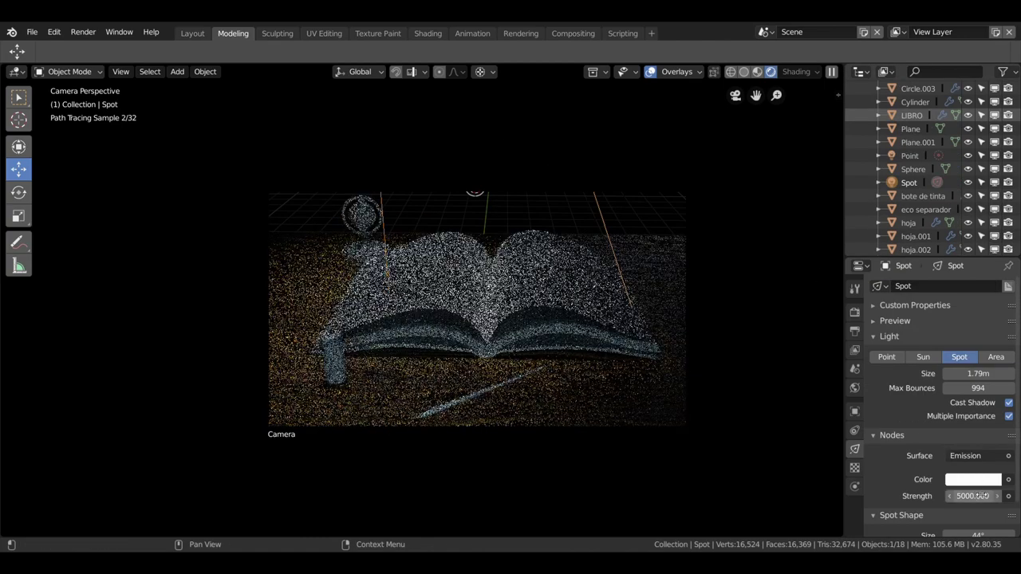
{"action": "left_click", "coordinate": [979, 497]}
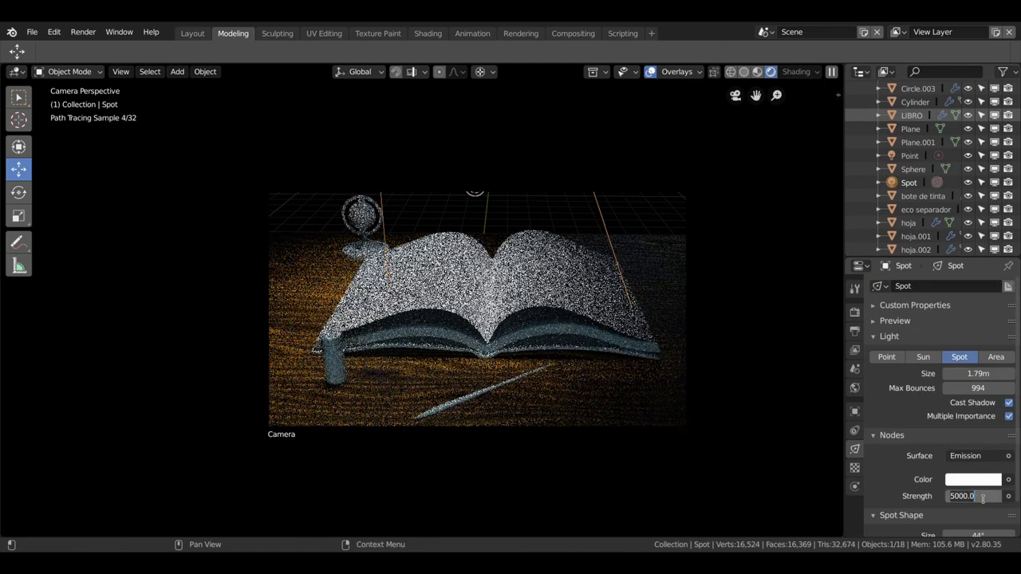
{"action": "type", "text": "50"}
{"action": "key", "text": "BackSpace"}
{"action": "key", "text": "BackSpace"}
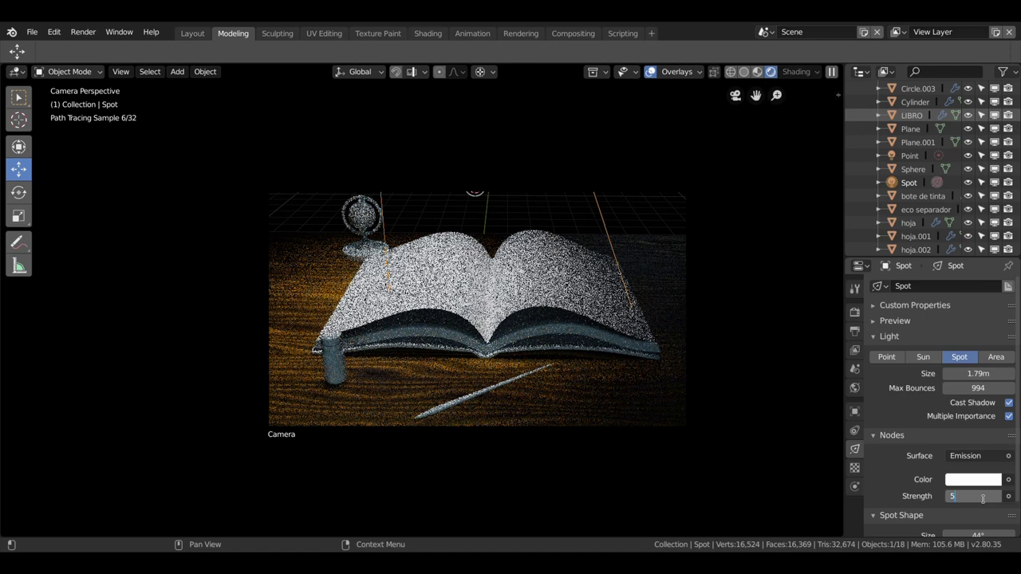
{"action": "key", "text": "BackSpace"}
{"action": "type", "text": "00"}
{"action": "key", "text": "Return"}
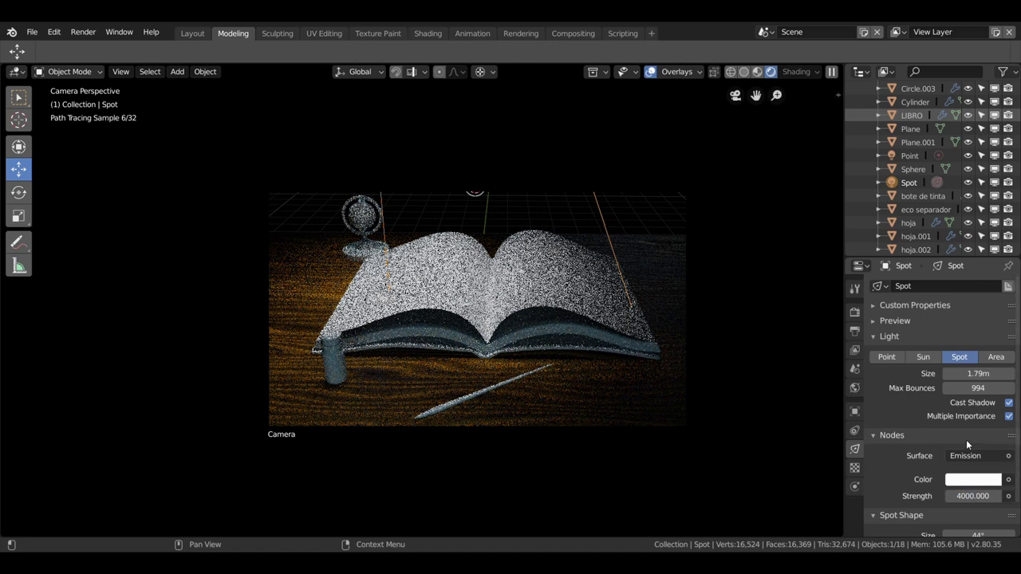
{"action": "left_click_drag", "start_coordinate": [979, 373], "coordinate": [997, 373]}
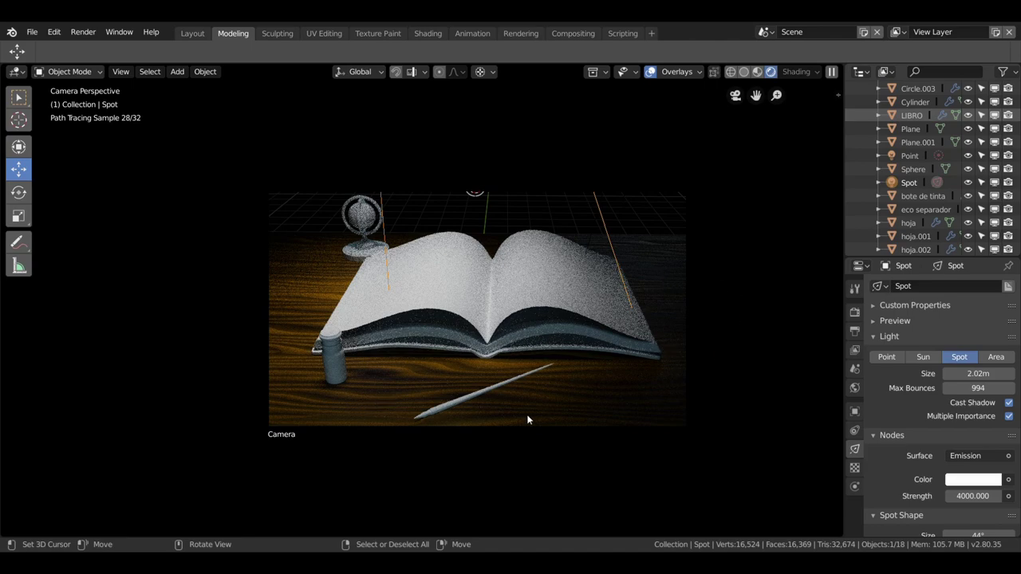
{"action": "middle_click_drag", "start_coordinate": [541, 415], "coordinate": [551, 414]}
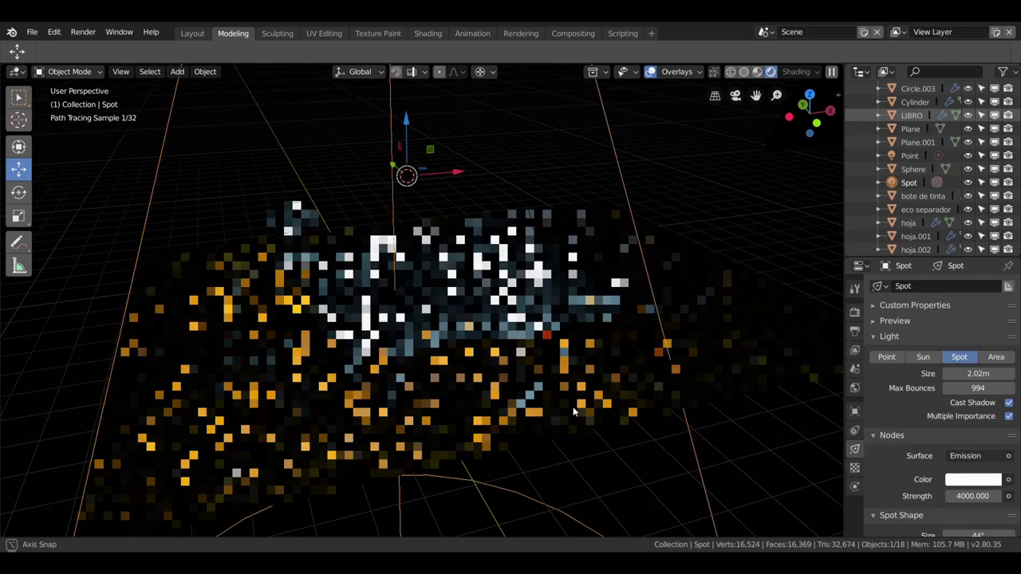
Raise the emissive plane 1.13 m and tilt it about 23.8° toward the book
{"action": "scroll", "coordinate": [574, 412], "scroll_direction": "down", "scroll_amount": 3}
{"action": "left_click", "coordinate": [580, 264]}
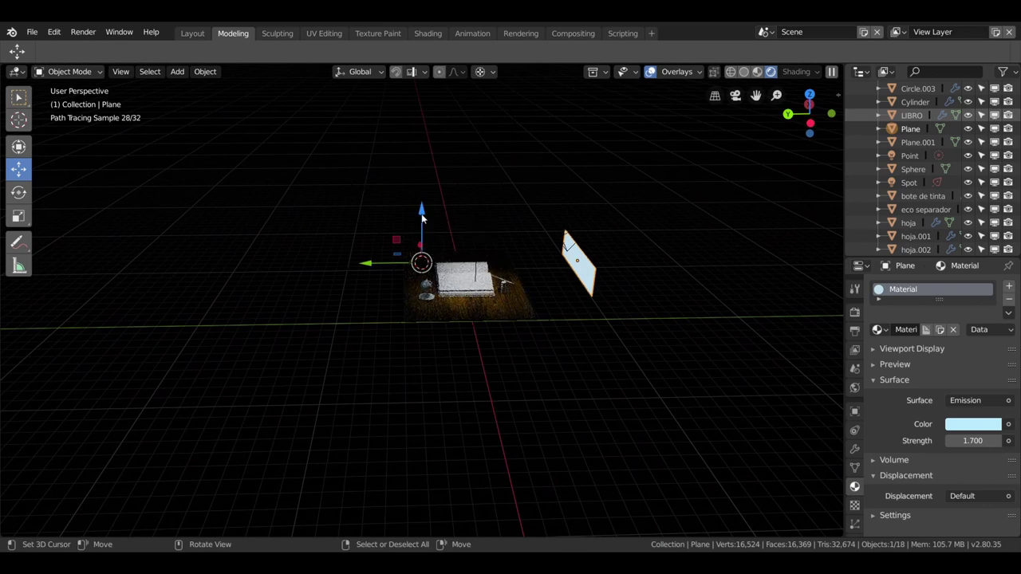
{"action": "left_click_drag", "start_coordinate": [422, 215], "coordinate": [420, 203]}
{"action": "key", "text": "KP_3"}
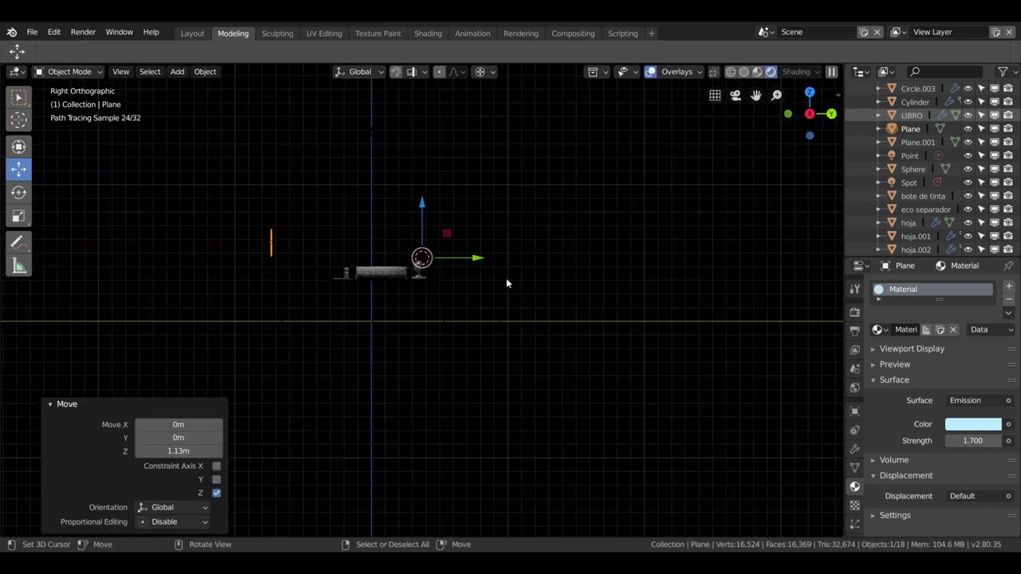
{"action": "key", "text": "shift+s"}
{"action": "left_click", "coordinate": [467, 233]}
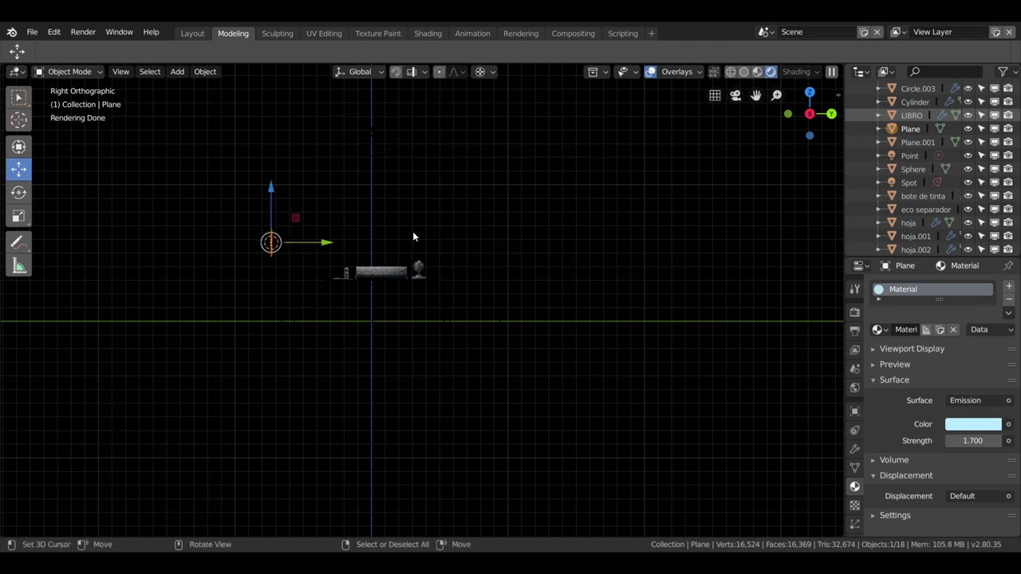
{"action": "key", "text": "r"}
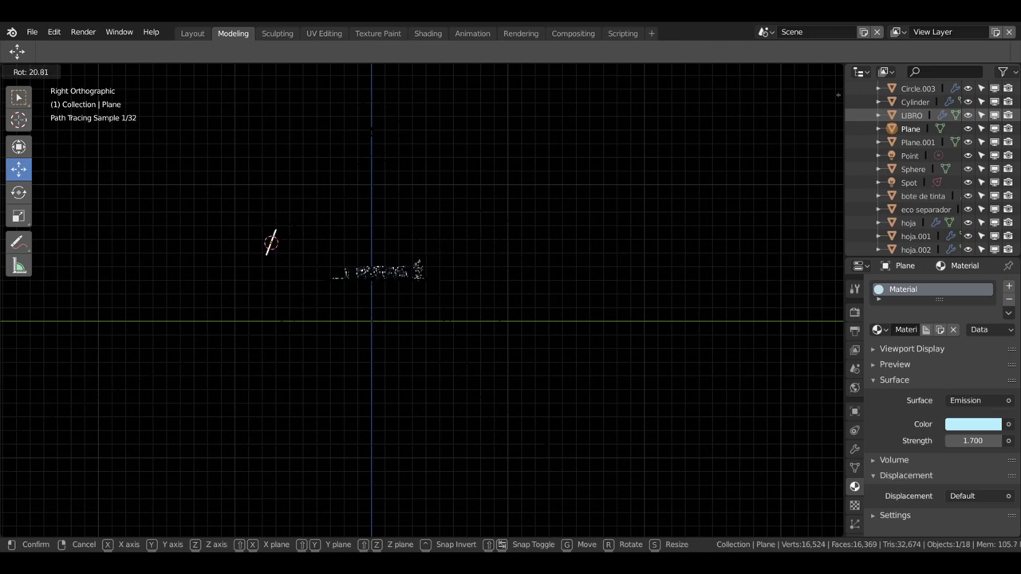
{"action": "left_click", "coordinate": [533, 455]}
{"action": "key", "text": "KP_0"}
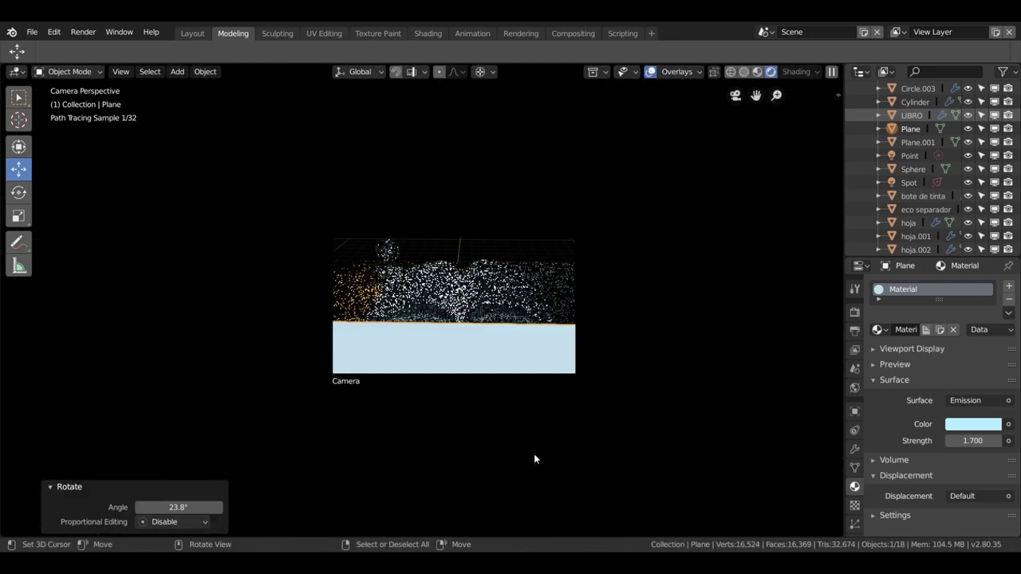
{"action": "middle_click_drag", "start_coordinate": [544, 446], "coordinate": [556, 445]}
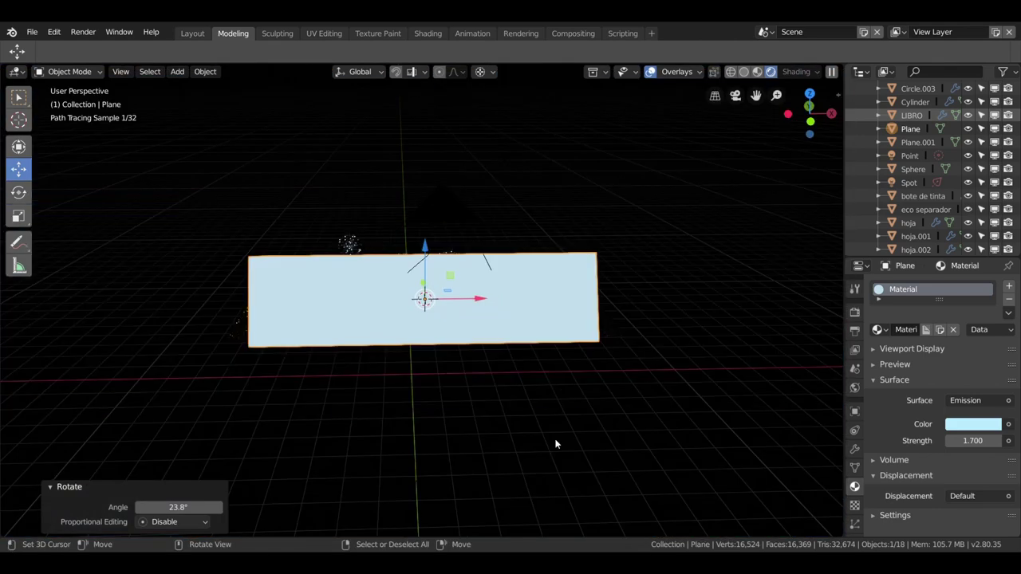
{"action": "key", "text": "KP_0"}
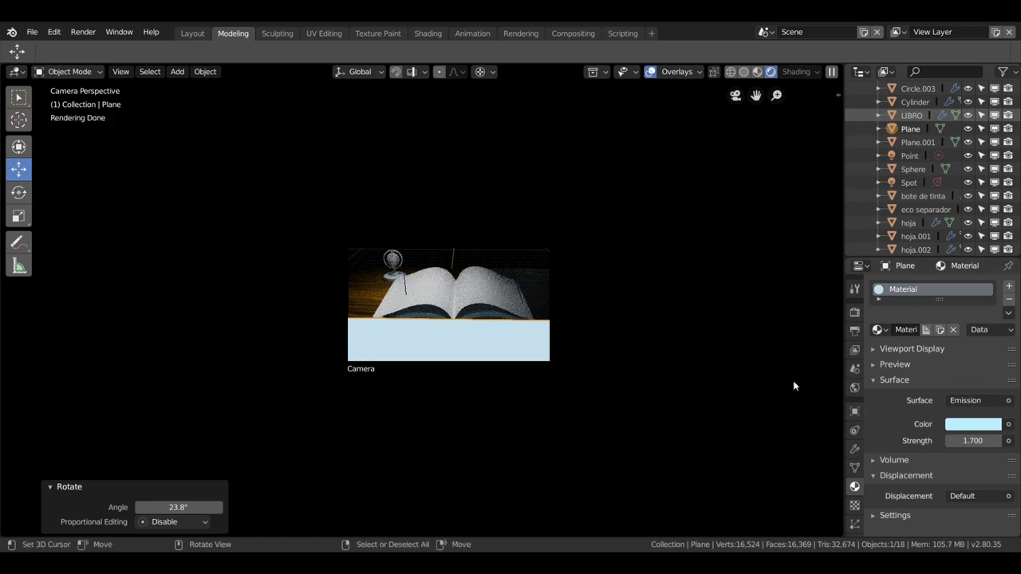
Untick Camera under the plane's Ray Visibility and hide overlays for a clean zoomed preview
{"action": "left_click", "coordinate": [858, 410]}
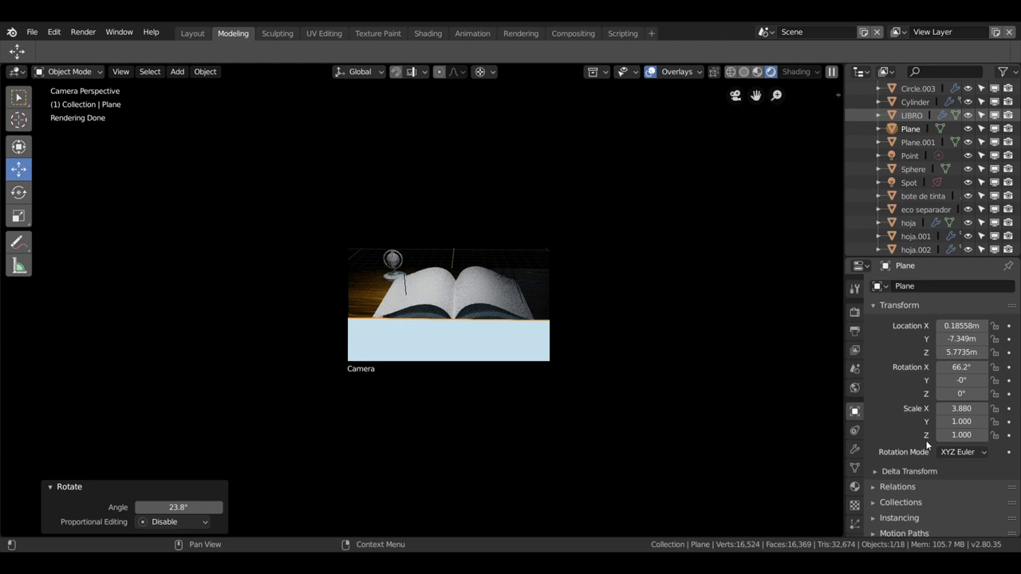
{"action": "scroll", "coordinate": [927, 445], "scroll_direction": "down", "scroll_amount": 2}
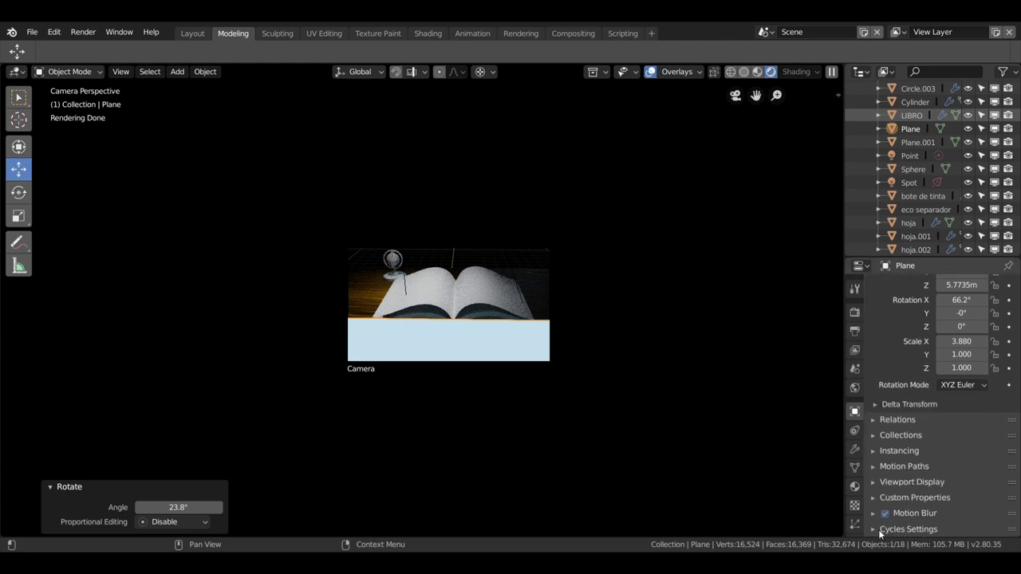
{"action": "scroll", "coordinate": [895, 514], "scroll_direction": "down", "scroll_amount": 2}
{"action": "left_click", "coordinate": [883, 476]}
{"action": "scroll", "coordinate": [879, 470], "scroll_direction": "down", "scroll_amount": 2}
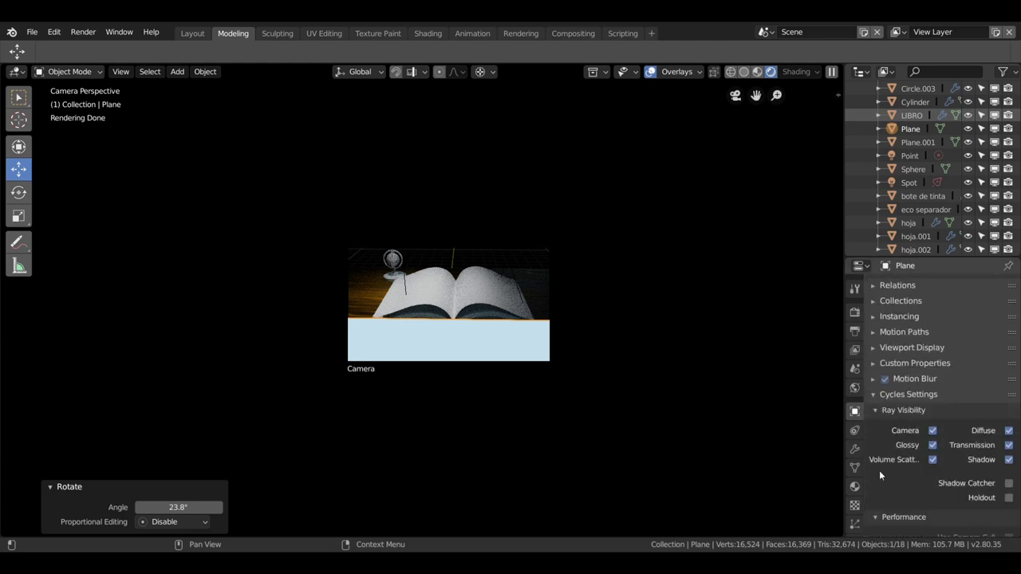
{"action": "left_click", "coordinate": [931, 431]}
{"action": "left_click", "coordinate": [650, 73]}
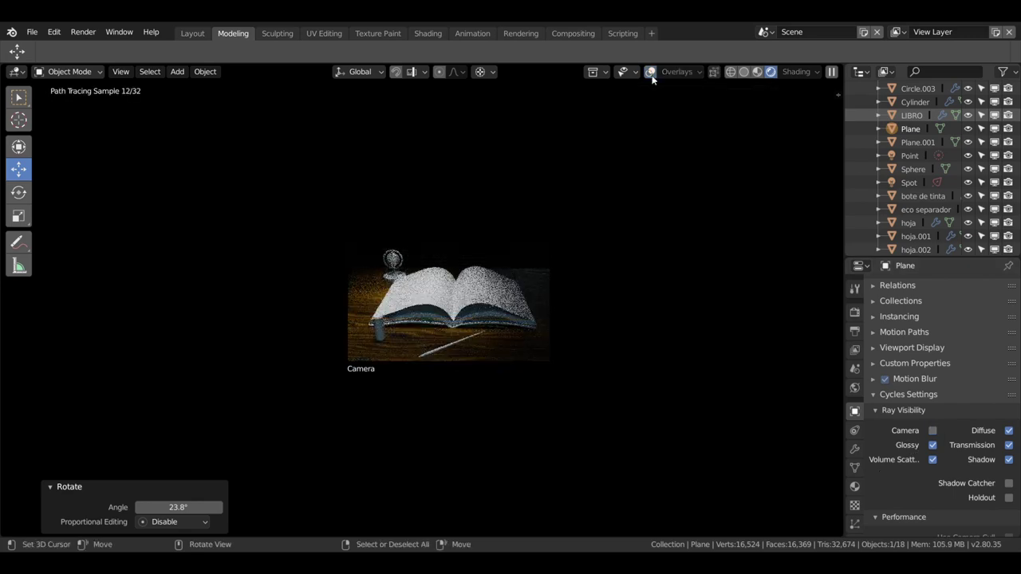
{"action": "scroll", "coordinate": [660, 370], "scroll_direction": "up", "scroll_amount": 2}
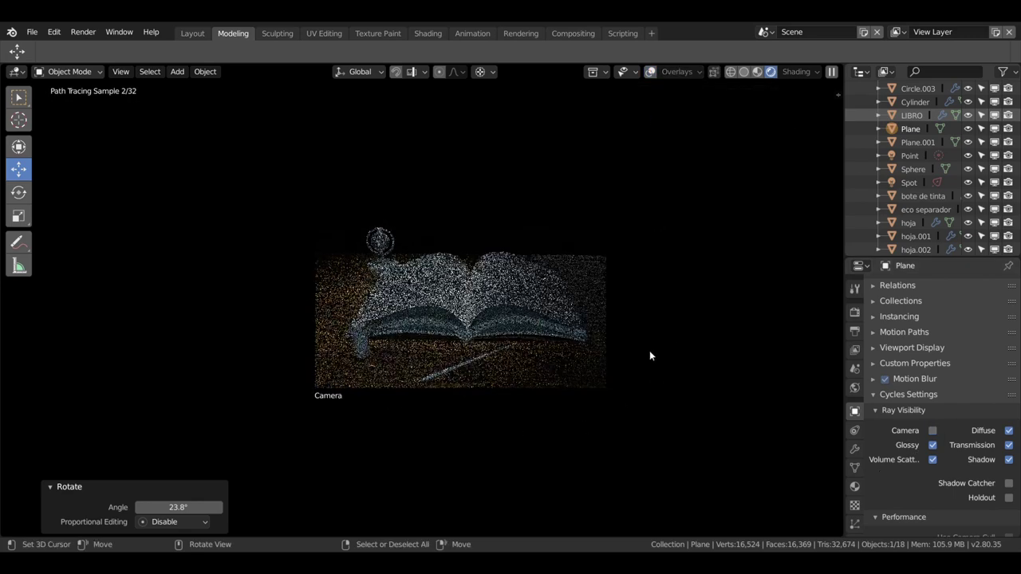
{"action": "scroll", "coordinate": [690, 415], "scroll_direction": "up", "scroll_amount": 2}
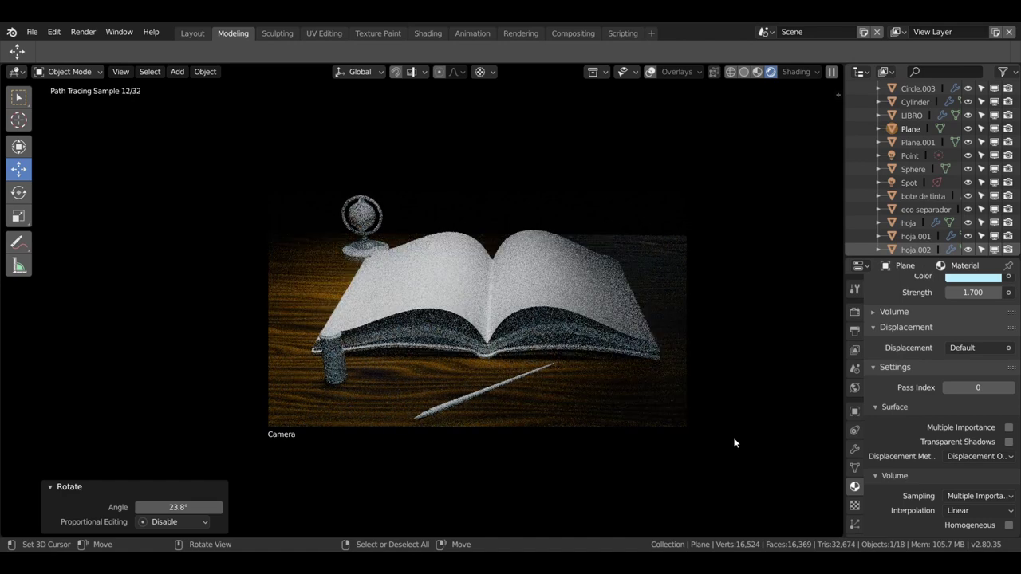
Tick Multiple Importance and Transparent Shadows in the plane material's surface settings
{"action": "left_click", "coordinate": [1009, 427]}
{"action": "left_click", "coordinate": [1009, 442]}
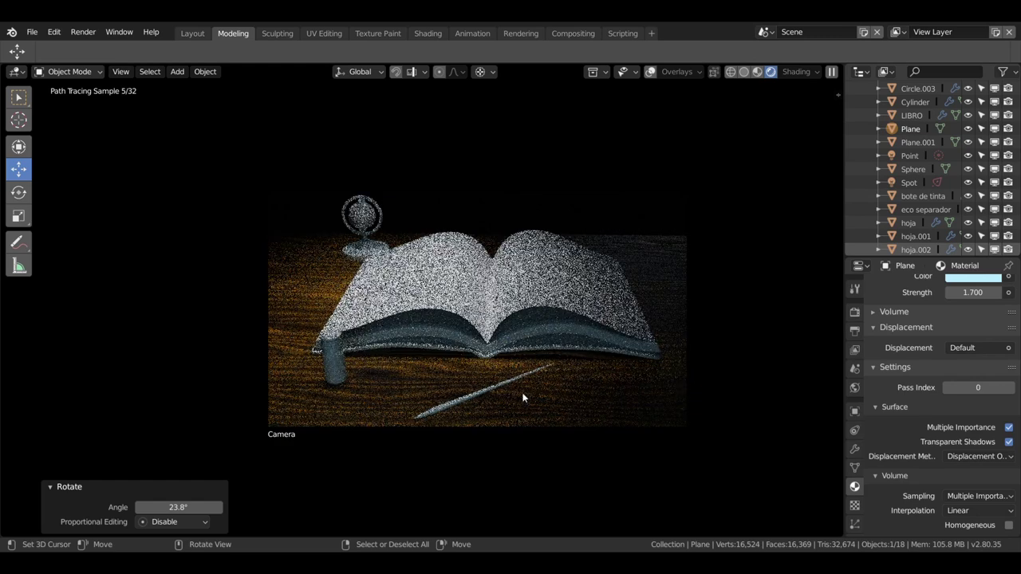
{"action": "scroll", "coordinate": [569, 397], "scroll_direction": "down", "scroll_amount": 2}
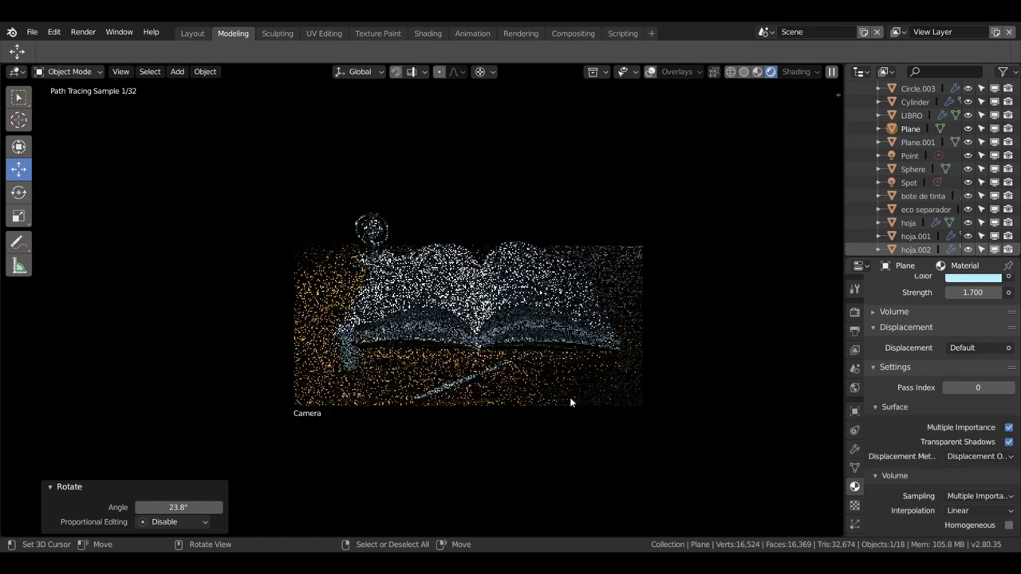
{"action": "key", "text": "KP_0"}
{"action": "key", "text": "KP_0"}
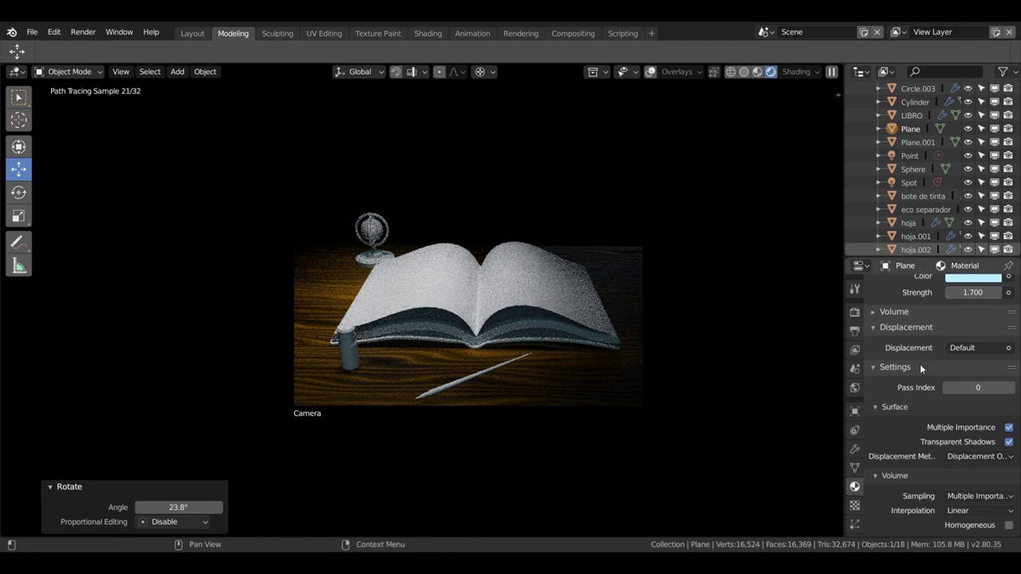
Return the viewport to solid shading with overlays shown
{"action": "left_click", "coordinate": [743, 72]}
{"action": "left_click", "coordinate": [747, 72]}
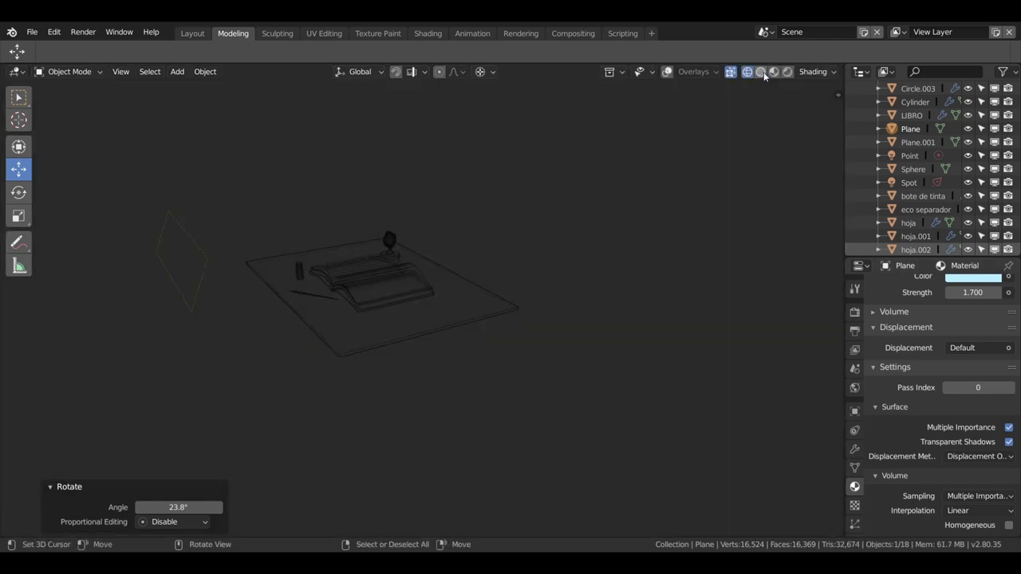
{"action": "left_click", "coordinate": [761, 71]}
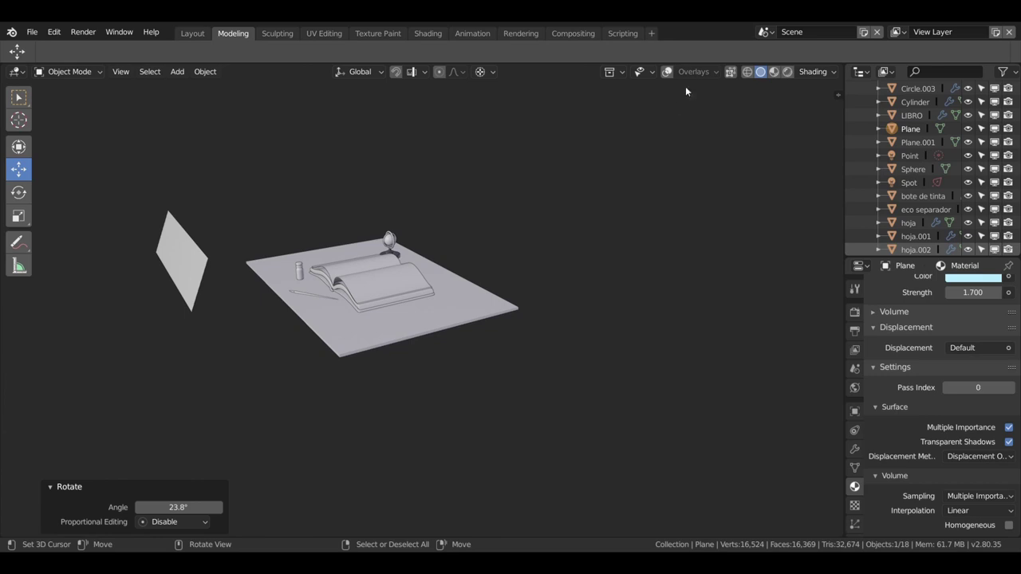
{"action": "left_click", "coordinate": [667, 72]}
{"action": "middle_click_drag", "start_coordinate": [231, 192], "coordinate": [373, 182]}
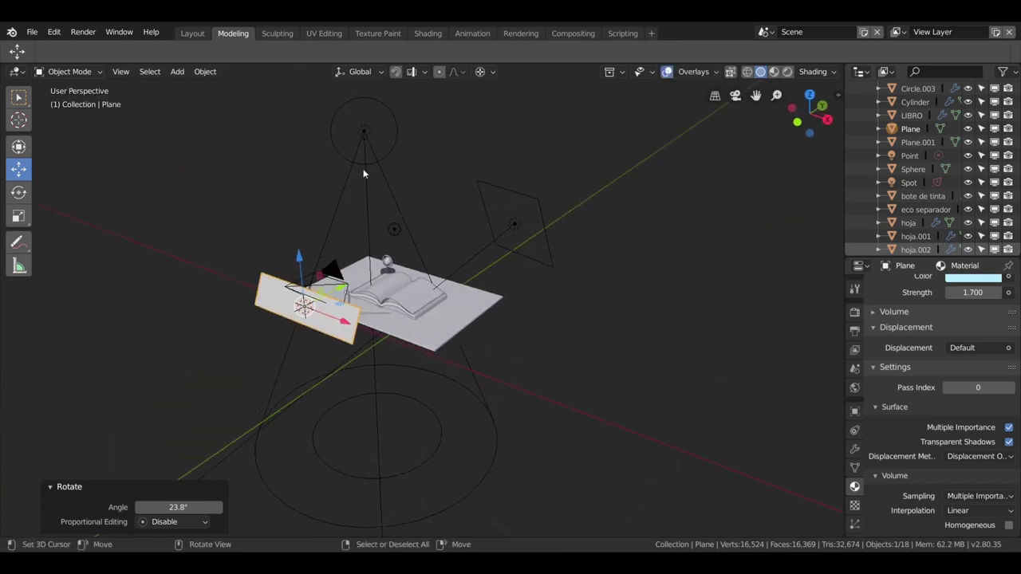
Tint the Spot light warm pale yellow (1.0, 0.94, 0.584) and preview it rendered from the camera
{"action": "left_click", "coordinate": [366, 131]}
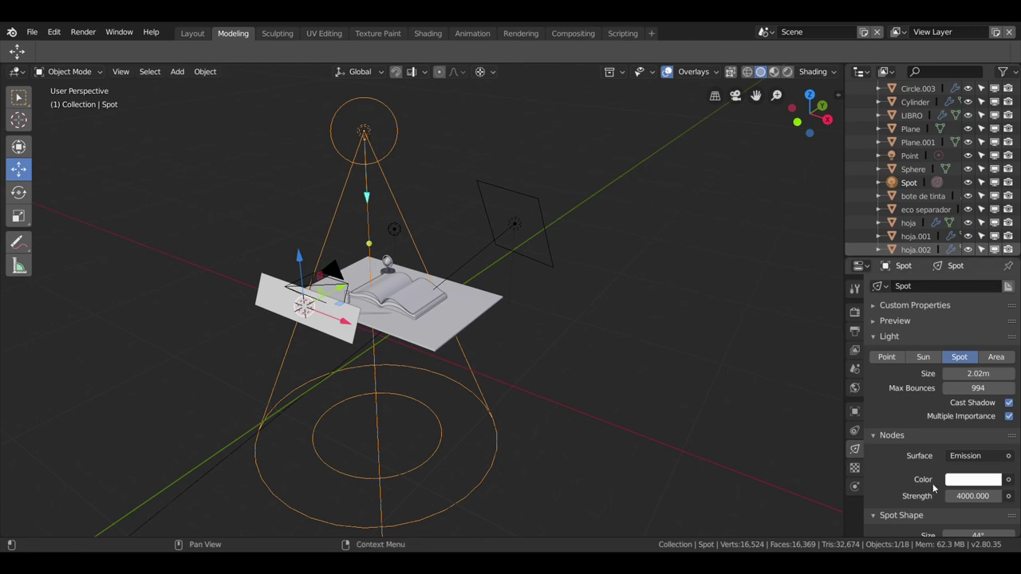
{"action": "left_click", "coordinate": [973, 480]}
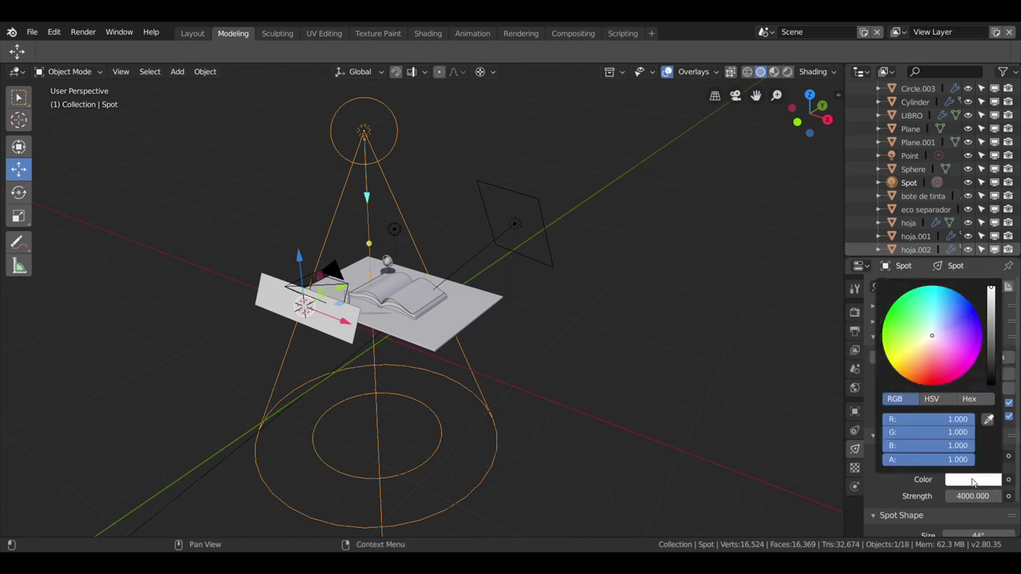
{"action": "left_click", "coordinate": [935, 333]}
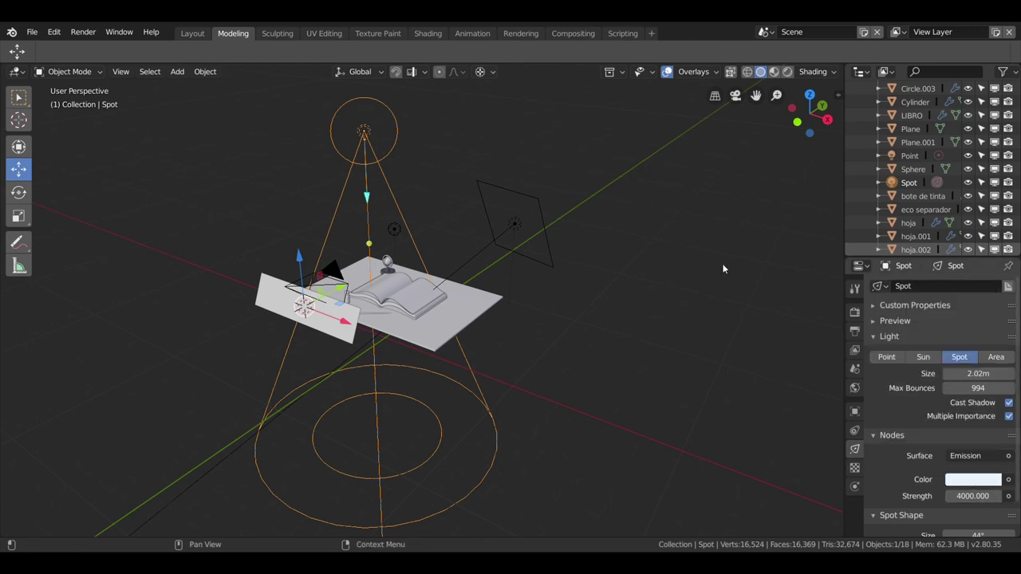
{"action": "left_click", "coordinate": [973, 480]}
{"action": "left_click", "coordinate": [931, 342]}
{"action": "left_click", "coordinate": [928, 338]}
{"action": "left_click_drag", "start_coordinate": [929, 338], "coordinate": [922, 343]}
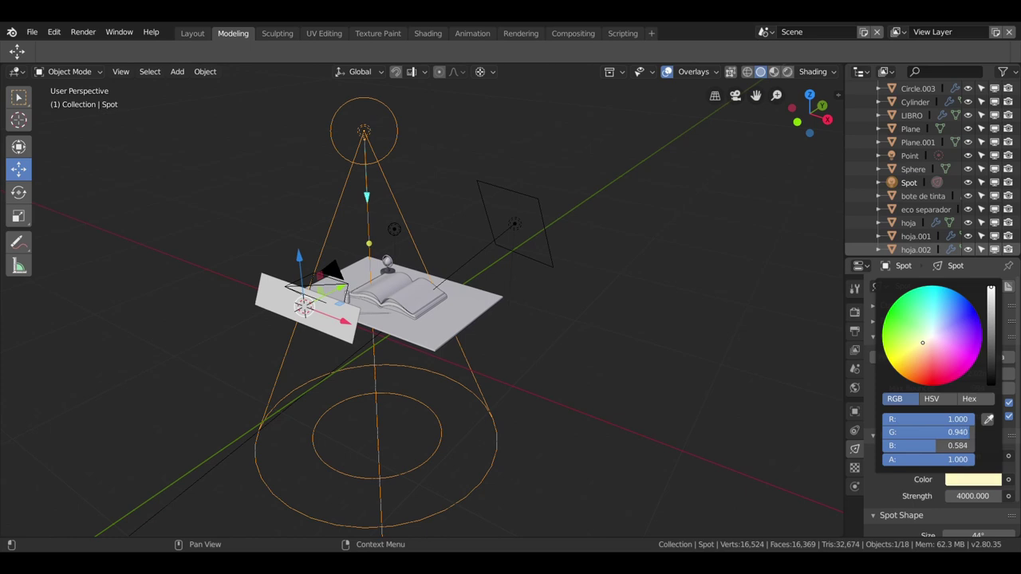
{"action": "key", "text": "KP_0"}
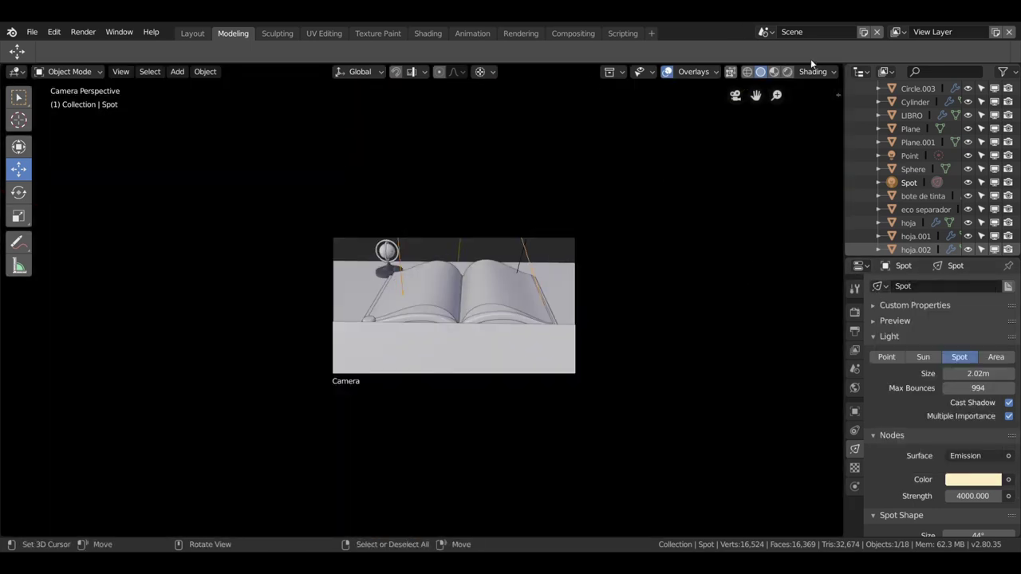
{"action": "left_click", "coordinate": [787, 71]}
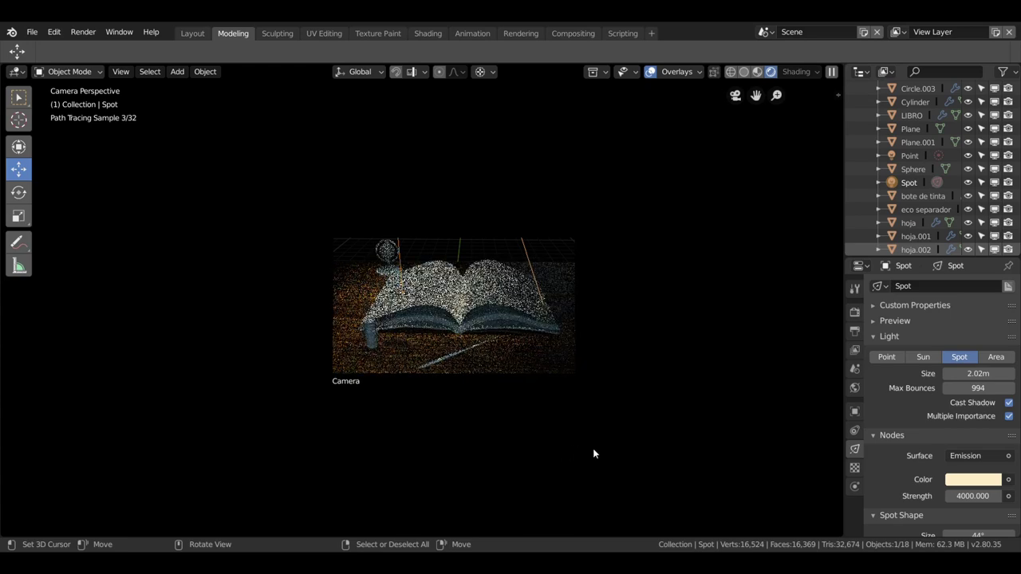
Zoom into the rendered camera preview without overlays, then orbit out to a higher overview
{"action": "scroll", "coordinate": [593, 453], "scroll_direction": "up", "scroll_amount": 2}
{"action": "scroll", "coordinate": [593, 453], "scroll_direction": "up", "scroll_amount": 1}
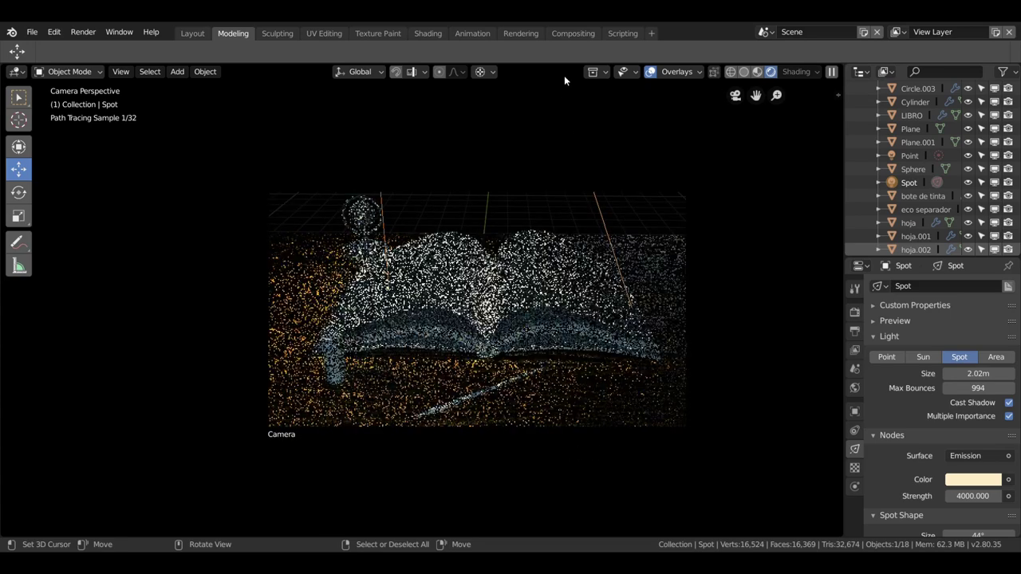
{"action": "left_click", "coordinate": [650, 71]}
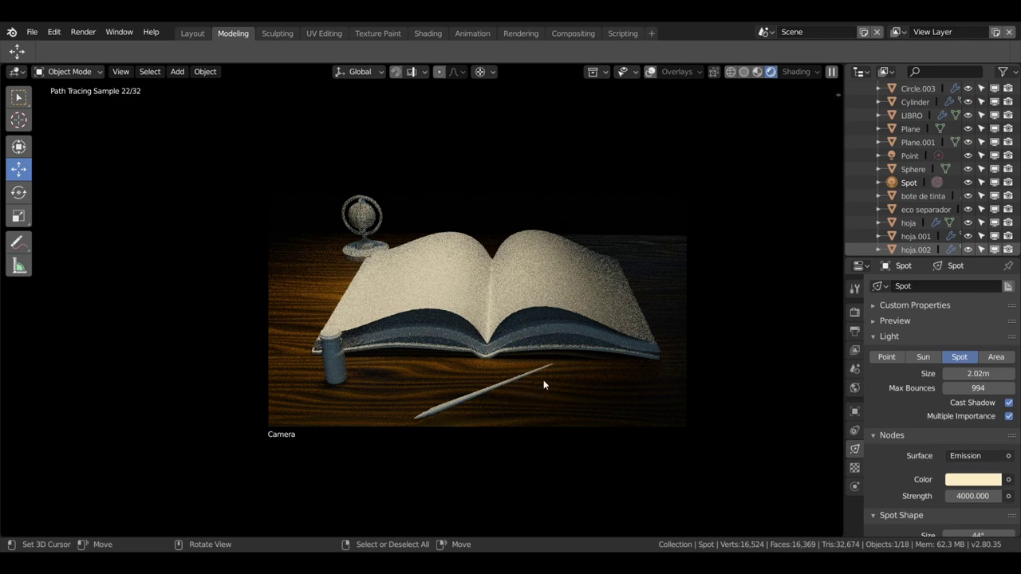
{"action": "middle_click_drag", "start_coordinate": [386, 385], "coordinate": [359, 343]}
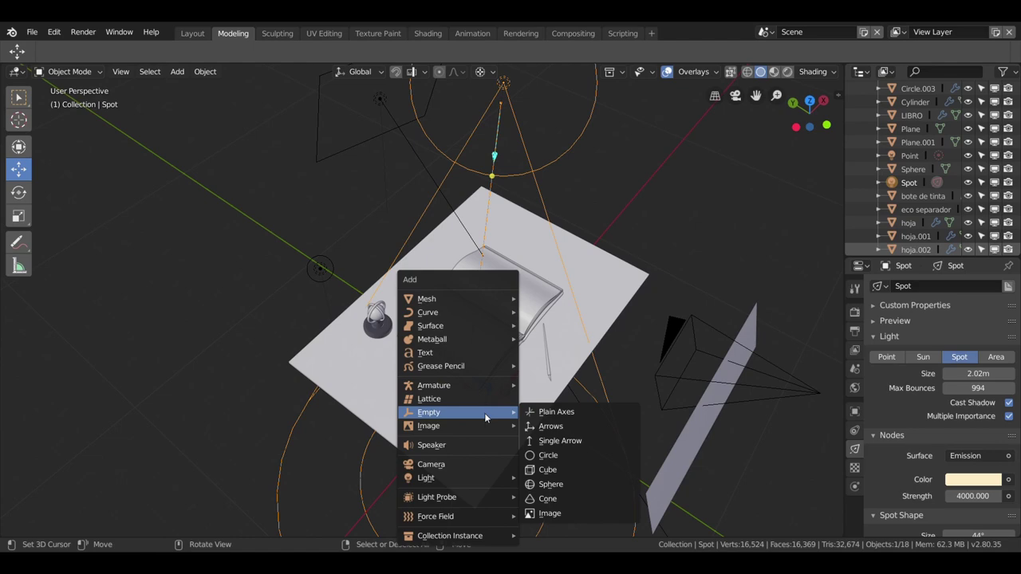
{"action": "mouse_move", "coordinate": [437, 497]}
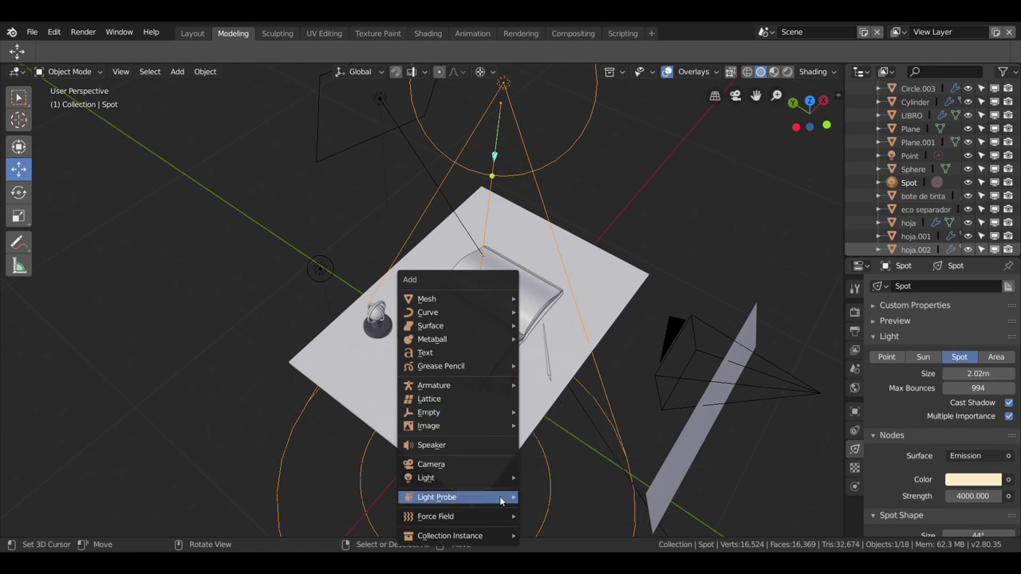
Add a new point light and move it into position 0.513 m higher above the desk
{"action": "mouse_move", "coordinate": [426, 478]}
{"action": "left_click", "coordinate": [543, 480]}
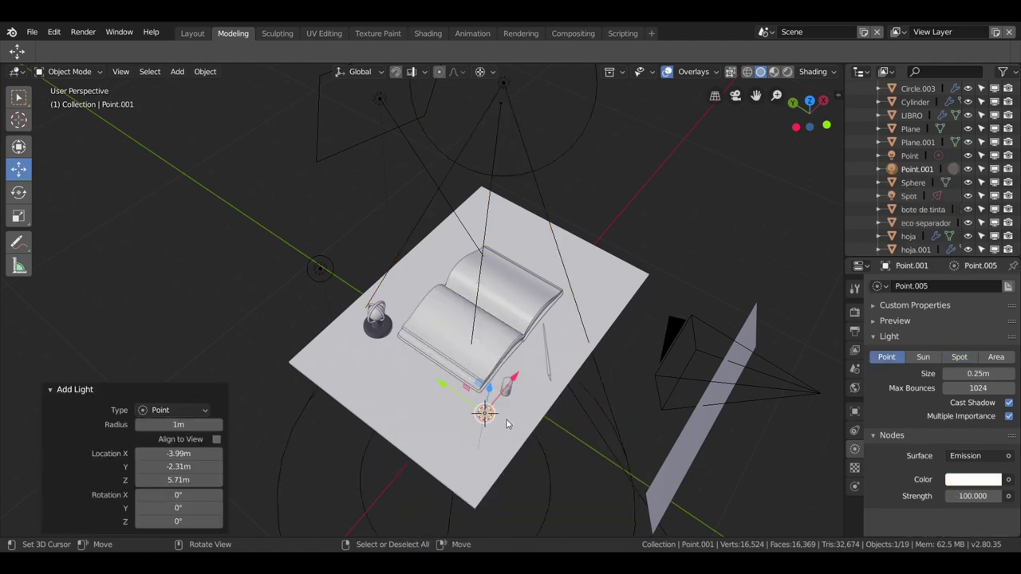
{"action": "middle_click_drag", "start_coordinate": [543, 481], "coordinate": [426, 244]}
{"action": "key", "text": "g"}
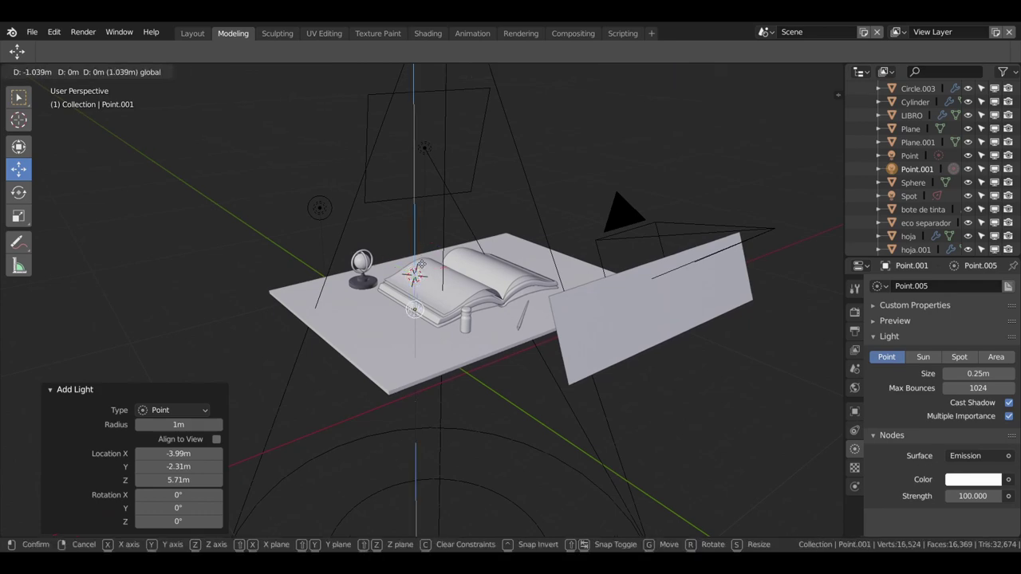
{"action": "left_click", "coordinate": [423, 268]}
{"action": "key", "text": "g"}
{"action": "key", "text": "x"}
{"action": "left_click", "coordinate": [480, 275]}
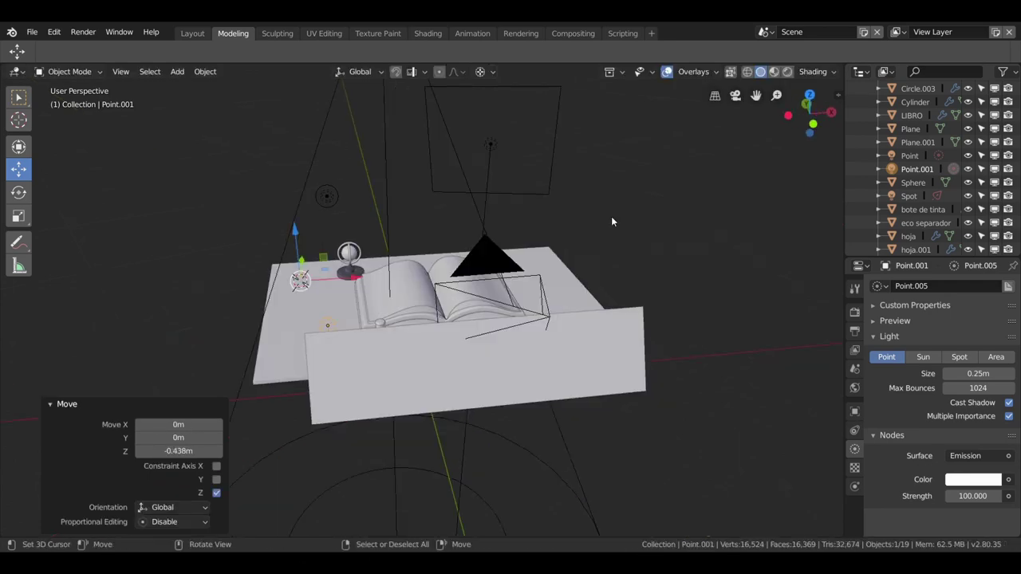
View the scene through the camera in Rendered shading and dim the light to strength 85.8
{"action": "left_click", "coordinate": [770, 72]}
{"action": "key", "text": "KP_0"}
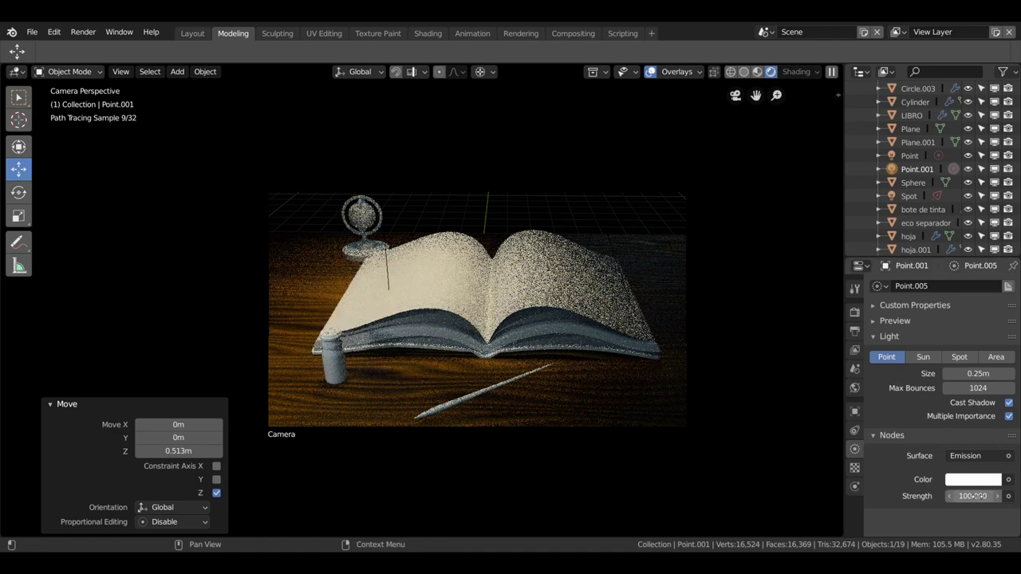
{"action": "left_click_drag", "start_coordinate": [973, 497], "coordinate": [943, 502]}
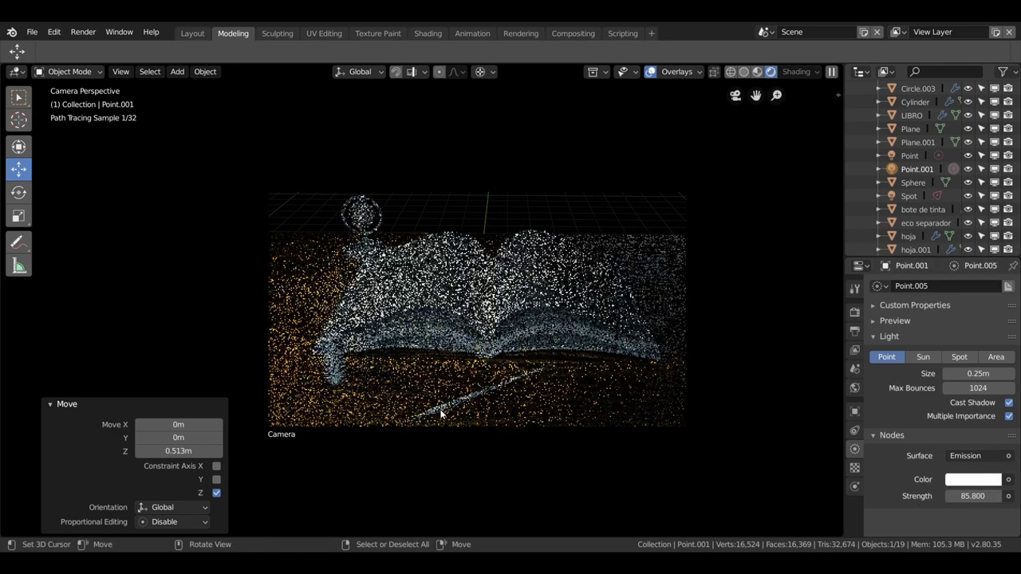